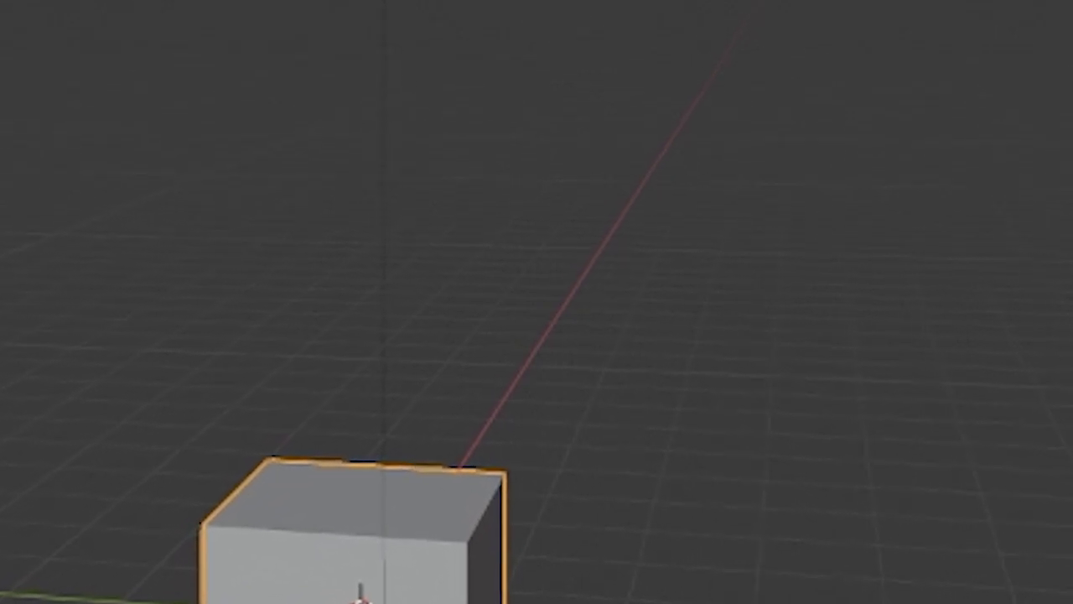
Delete the default camera, cube and light from the scene
mouse_move(483, 312)
middle_mouse_down()
mouse_move(725, 340)
mouse_move(599, 304)
mouse_move(444, 295)
mouse_move(500, 309)
middle_mouse_up()
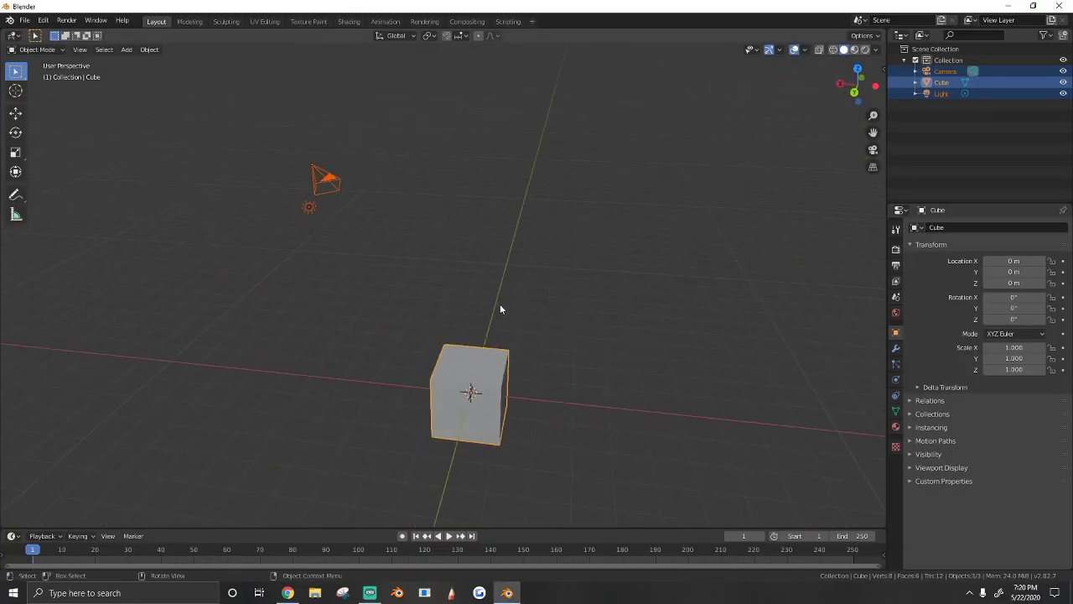
key("z")
key("z")
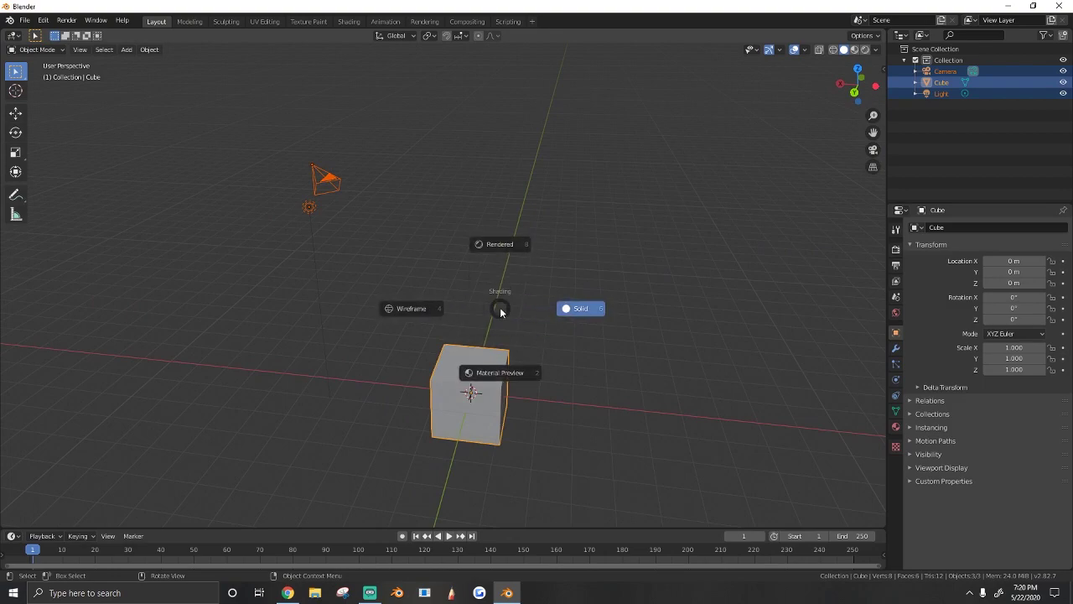
key("x")
left_click(483, 308)
Add a cylinder mesh at the world origin and set its vertices to 23
middle_click_drag(482, 310, 407, 395)
key("shift+grave")
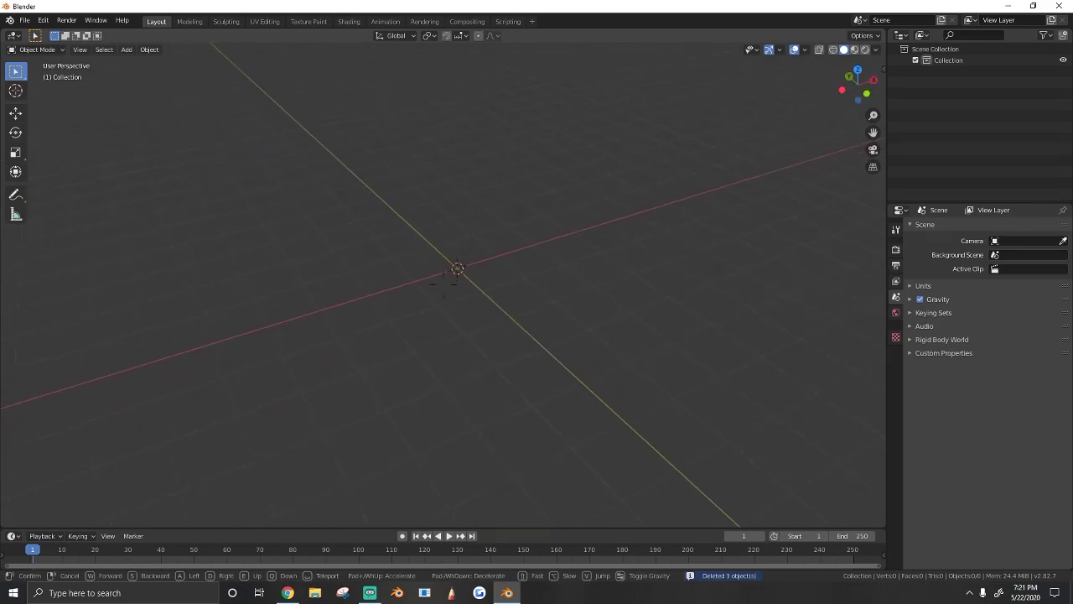
left_click(444, 286)
left_click(127, 49)
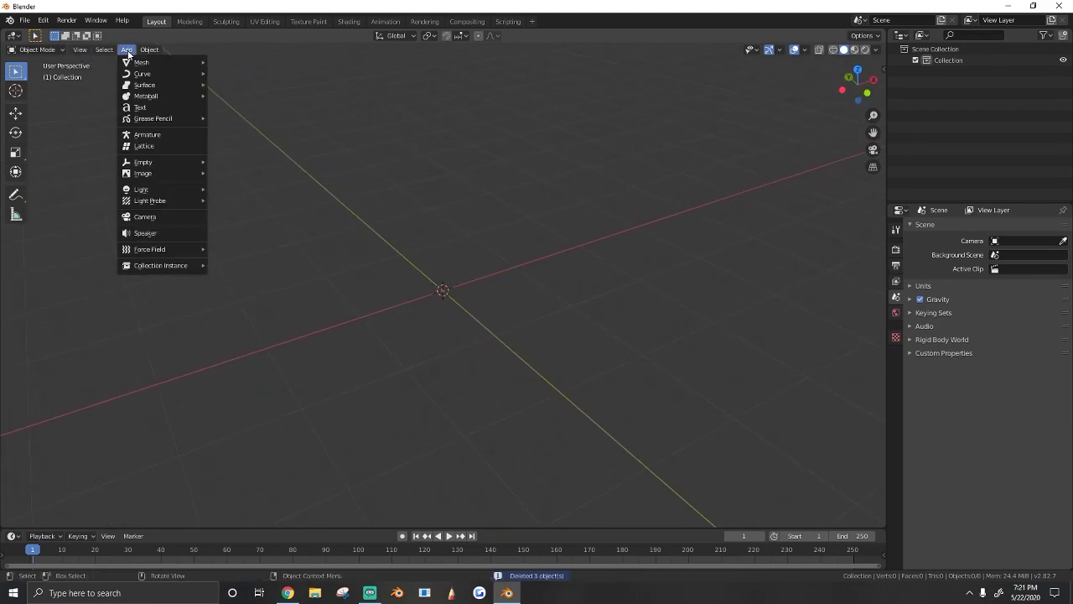
mouse_move(149, 64)
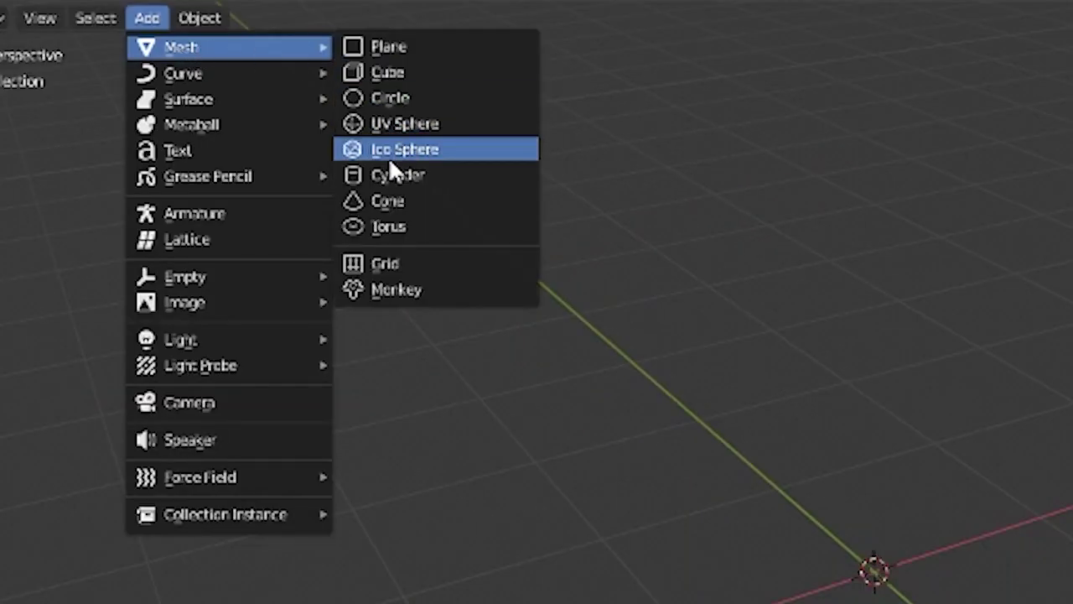
left_click(394, 174)
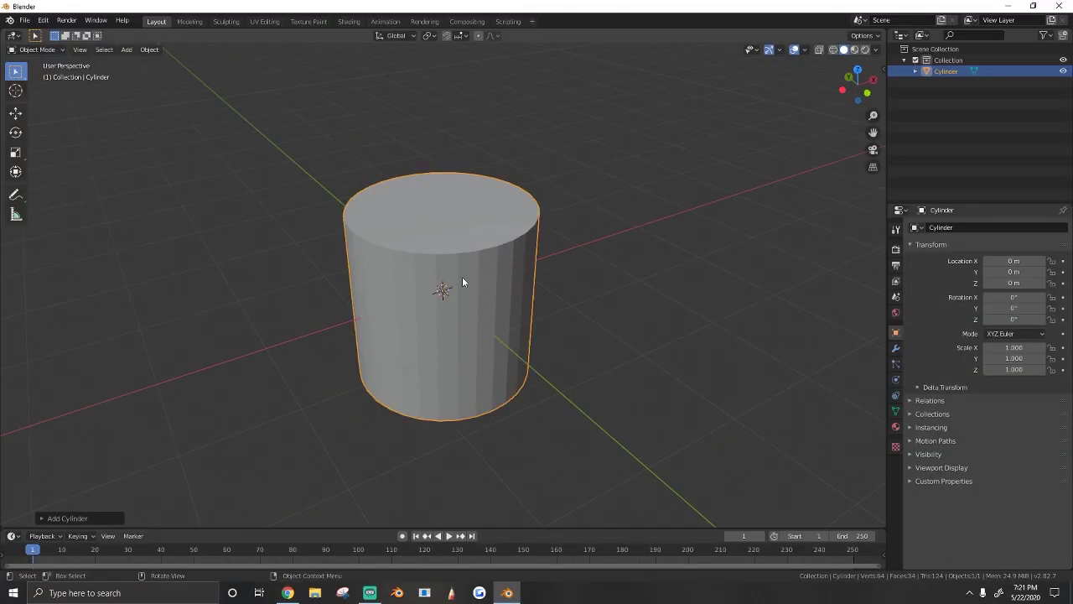
scroll(462, 277, "down", 2)
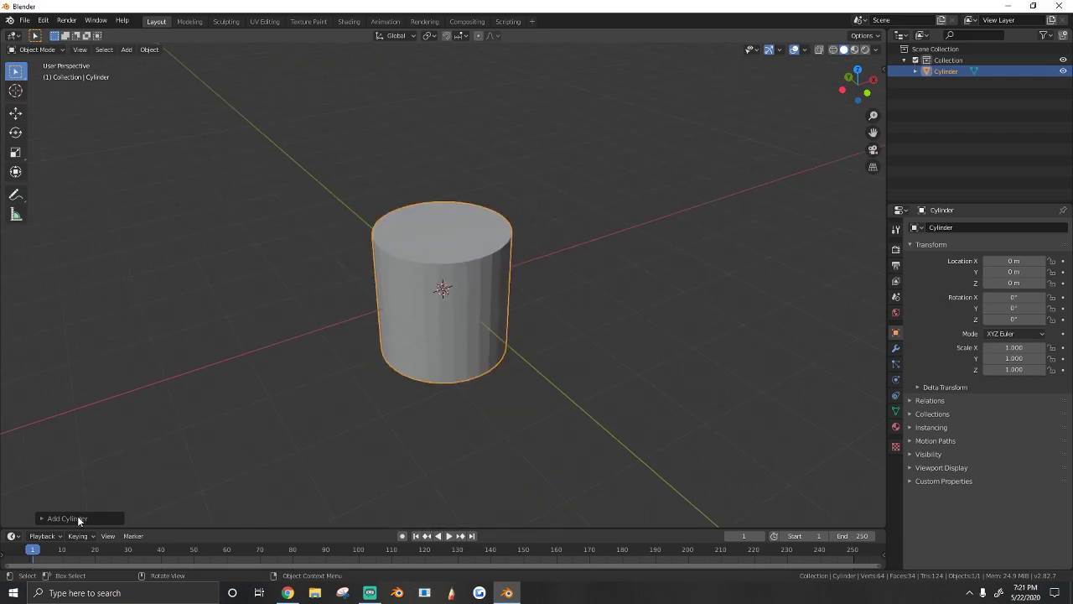
left_click(77, 518)
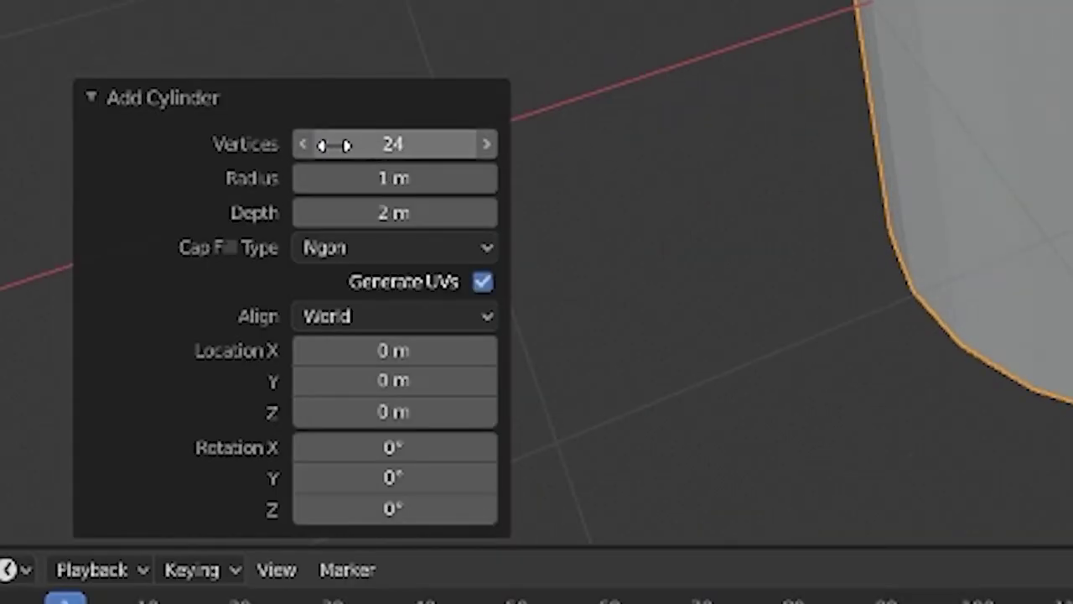
left_click_drag(333, 145, 325, 145)
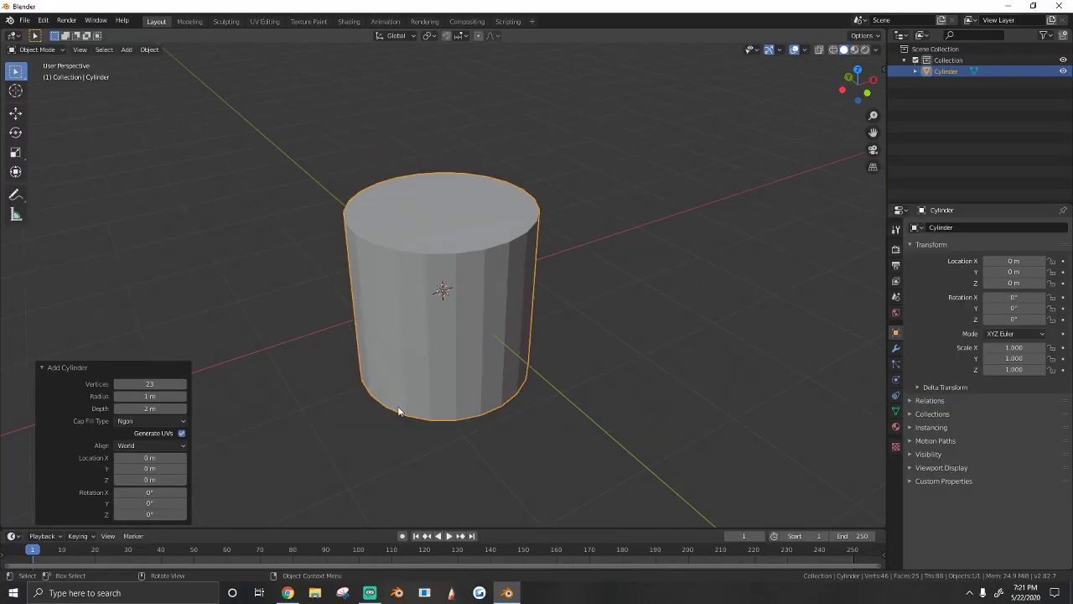
Select the cylinder's top face in Edit Mode and scale it up by about 1.76
middle_click_drag(404, 388, 222, 266)
key("Tab")
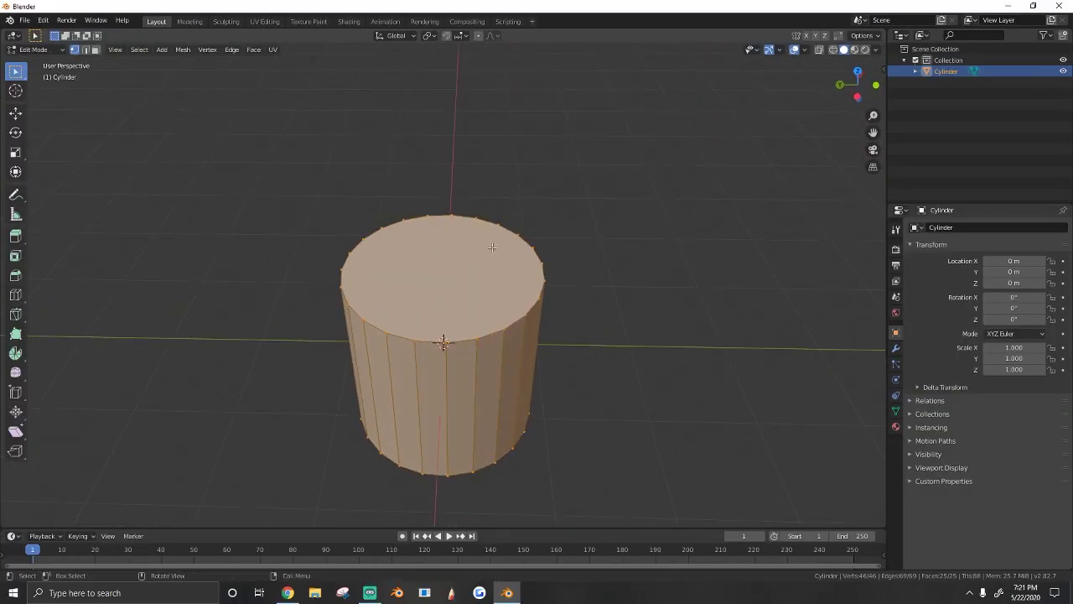
left_click(468, 296)
right_click(459, 289)
left_click(363, 243)
right_click(366, 249)
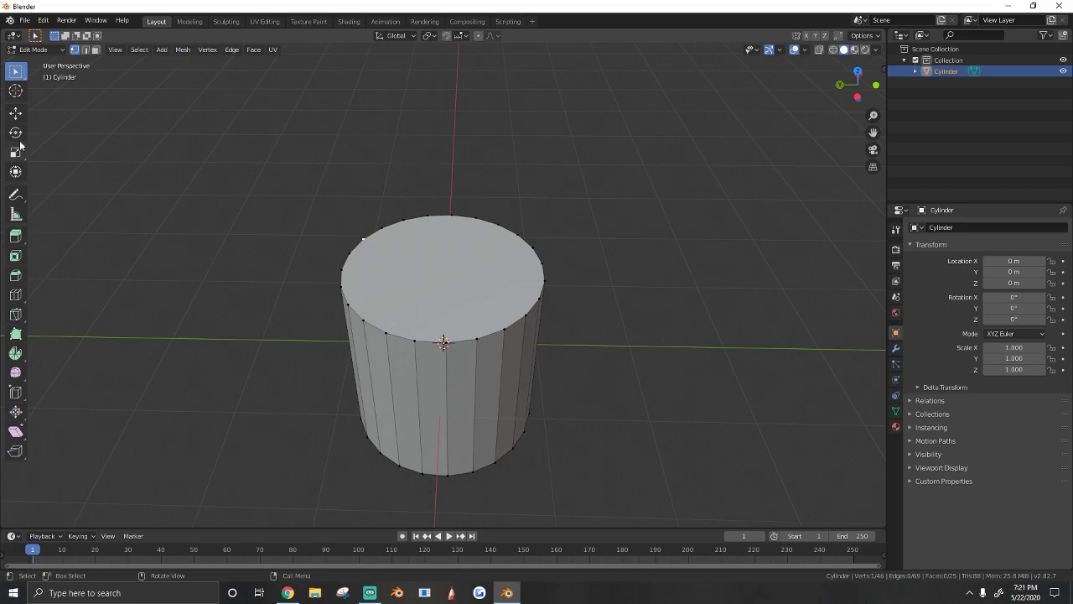
left_click(462, 282)
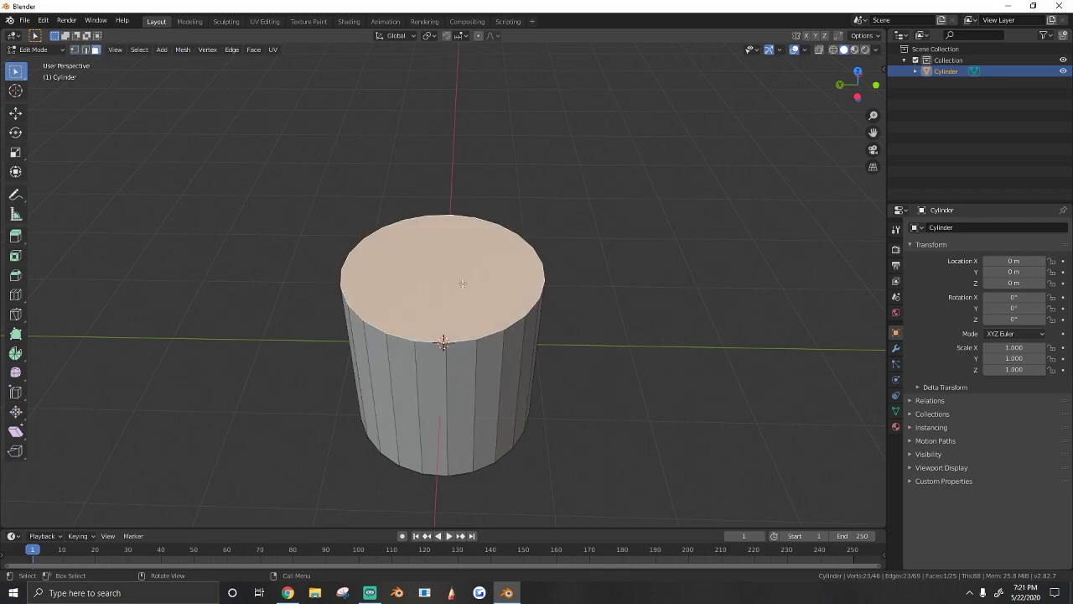
key("shift+grave")
key("s")
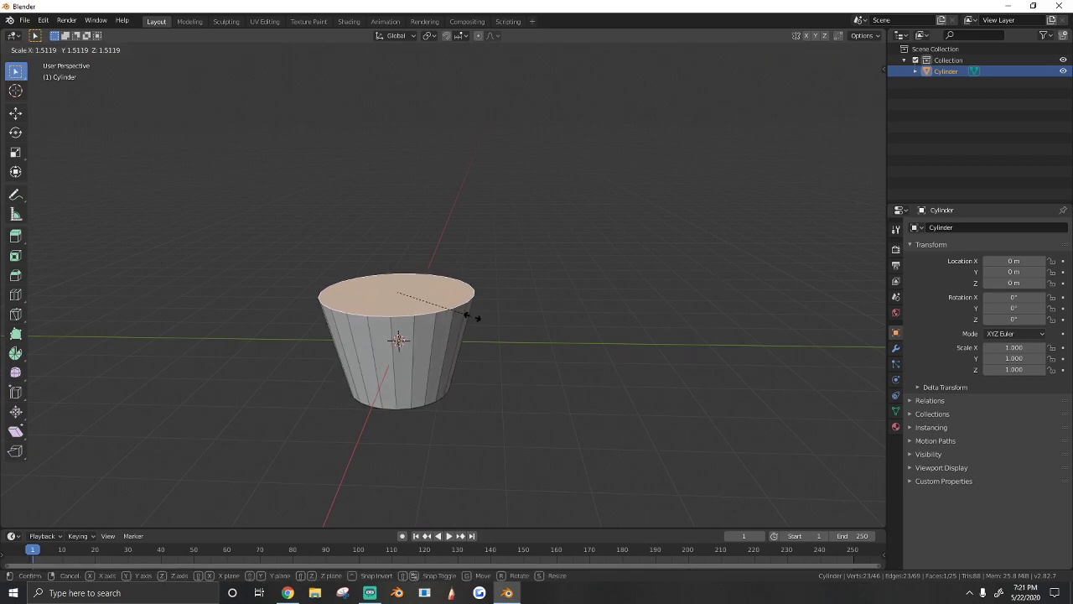
left_click(469, 311)
Extrude the top face upward about 2.45 m and scale the new face up by about 2.1
middle_click_drag(470, 312, 447, 302)
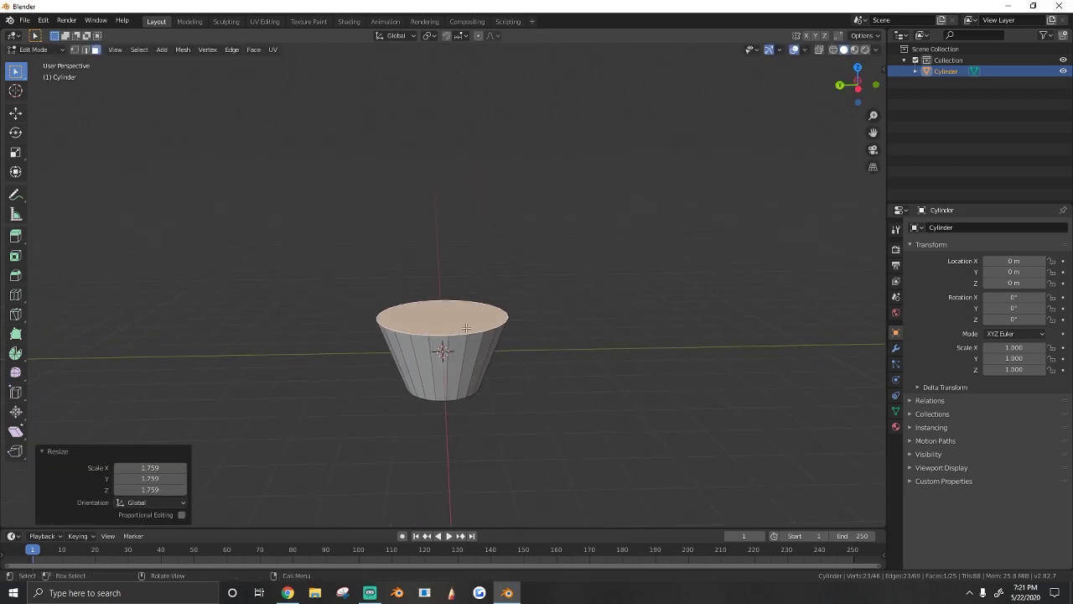
key("e")
left_click(522, 276)
key("s")
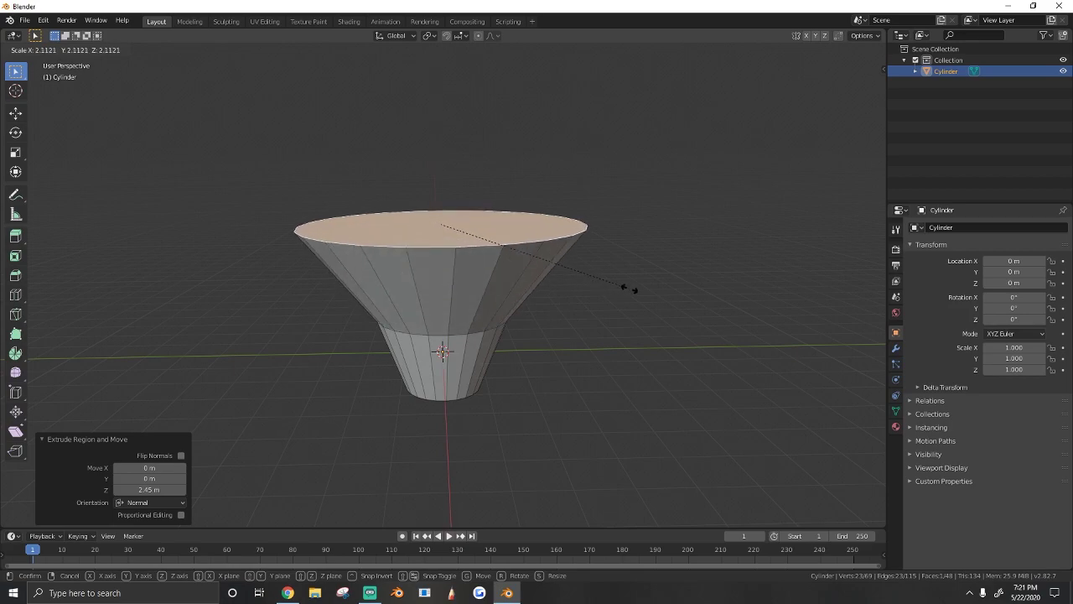
left_click(627, 290)
Extrude the widened top face upward about 2.79 m and scale it up by about 1.89
key("shift+grave")
left_click(492, 287)
key("e")
left_click(510, 182)
key("s")
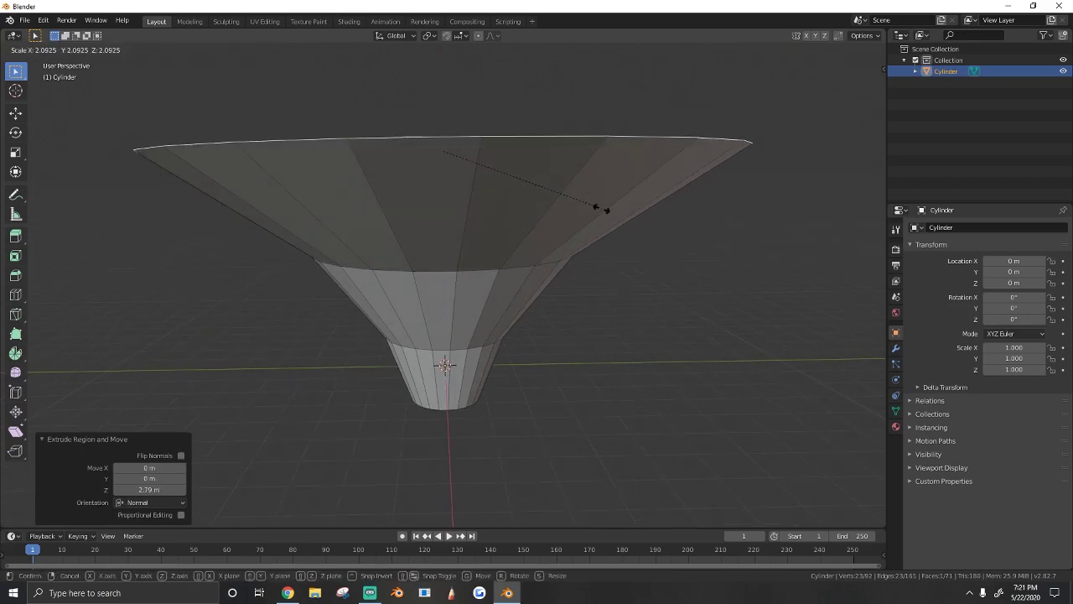
left_click(586, 205)
Extrude a shallow rim upward about 1.05 m from the top face and scale it up by about 1.13
key("shift+grave")
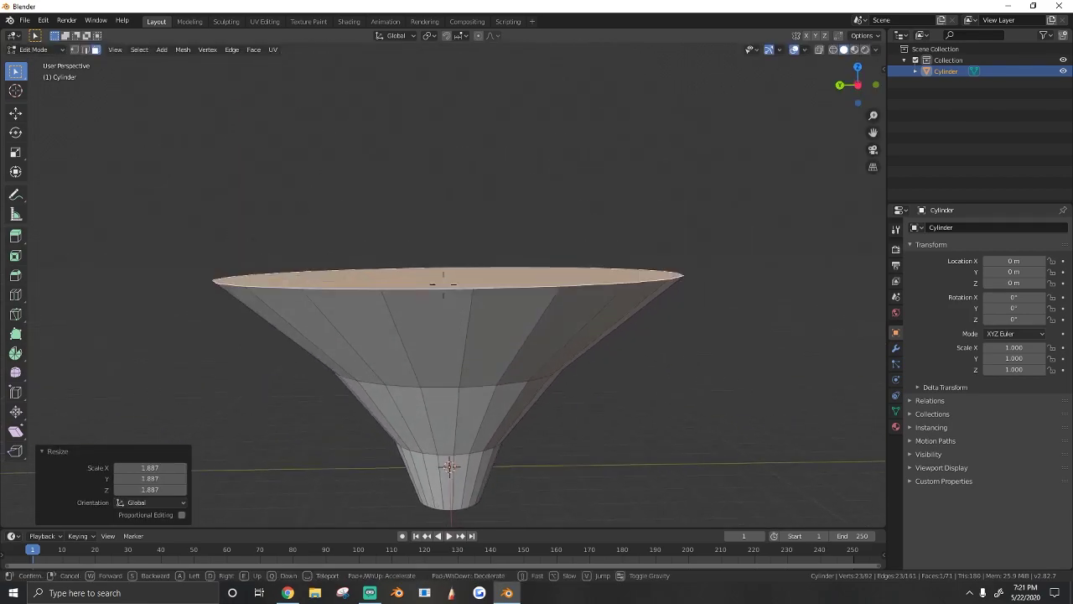
key("e")
left_click(472, 314)
key("s")
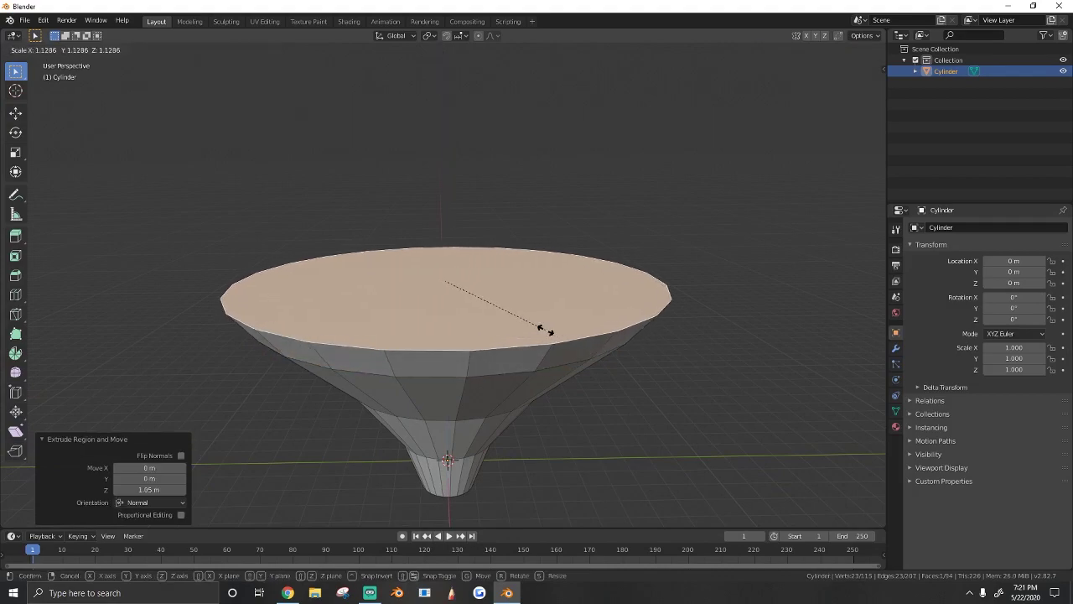
left_click(541, 328)
Select the face at the underside of the mesh and collapse it into a single point
key("shift+grave")
key("q")
left_click(444, 284)
key("a")
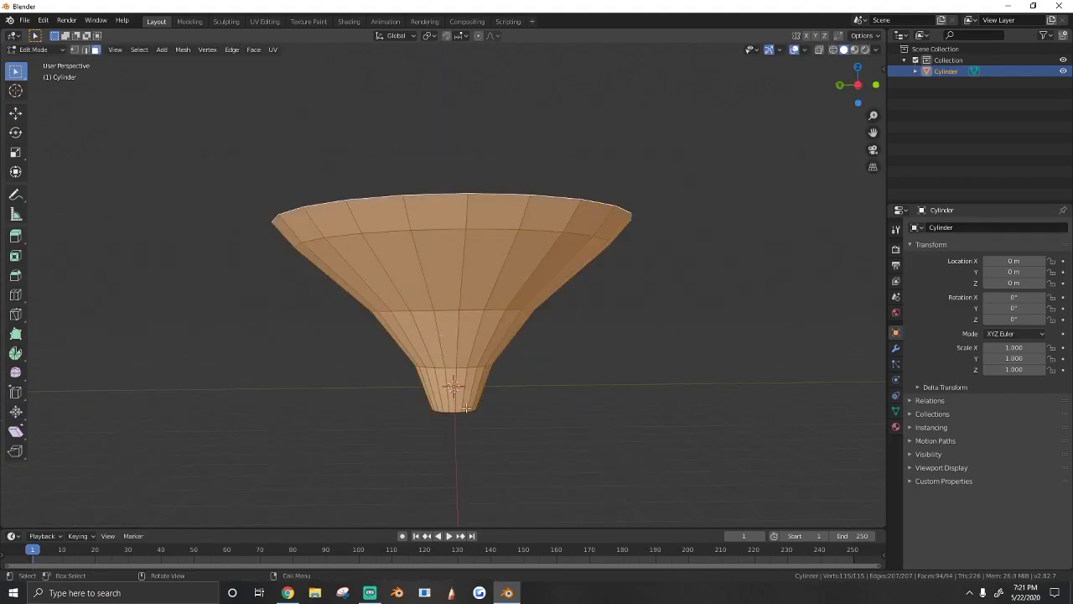
key("shift+grave")
key("q")
left_click(451, 238)
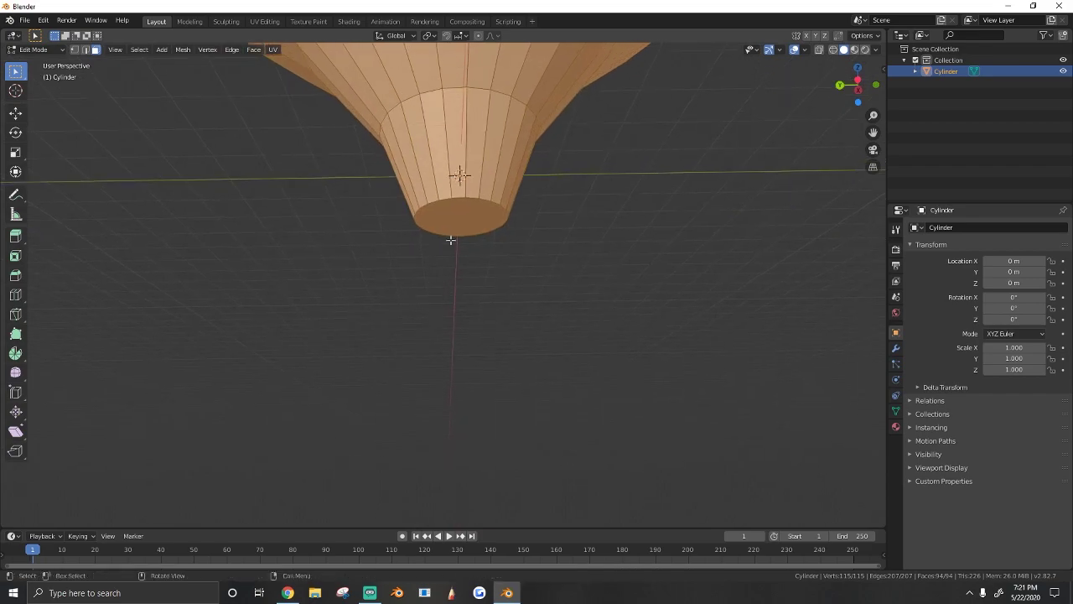
left_click(455, 217)
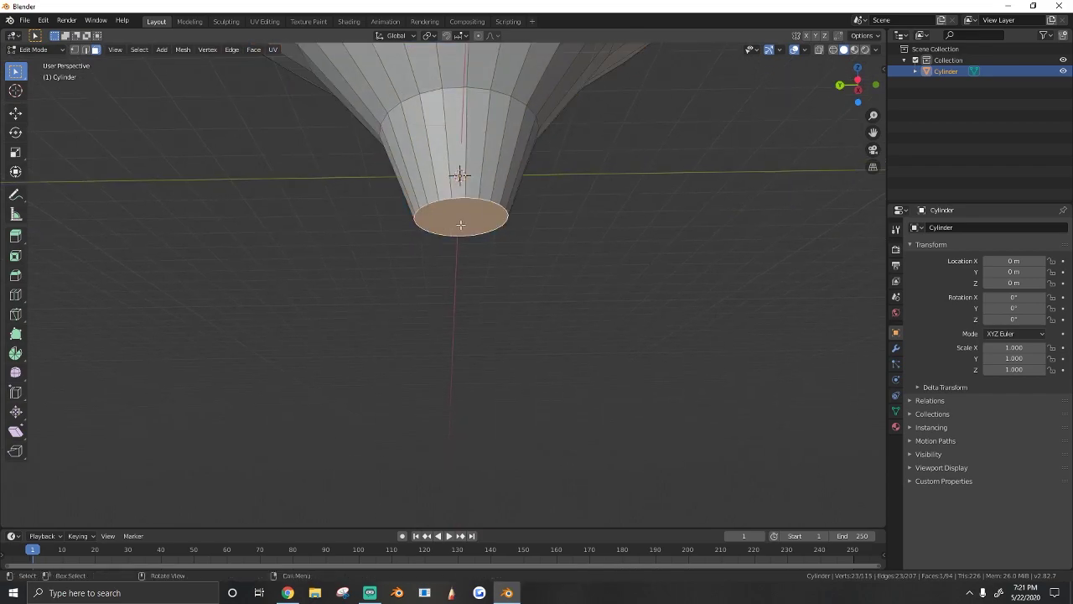
key("x")
left_click(406, 399)
Examine the pointed funnel shape from below and from above in both Object Mode and Edit Mode
key("shift+grave")
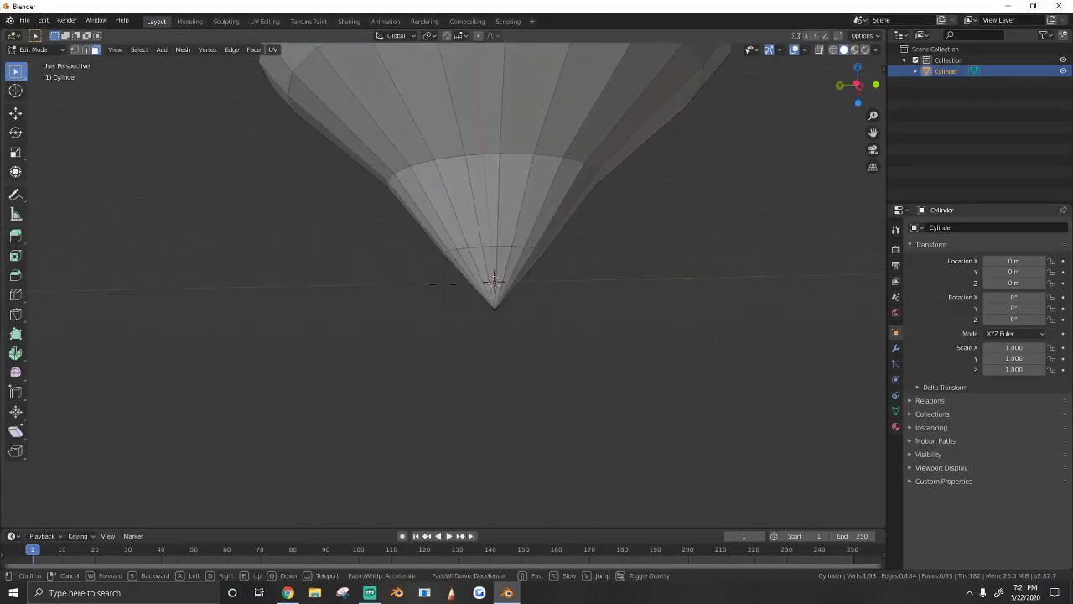
key("s")
left_click(443, 285)
key("Tab")
key("shift+grave")
key("a")
key("w")
left_click(443, 284)
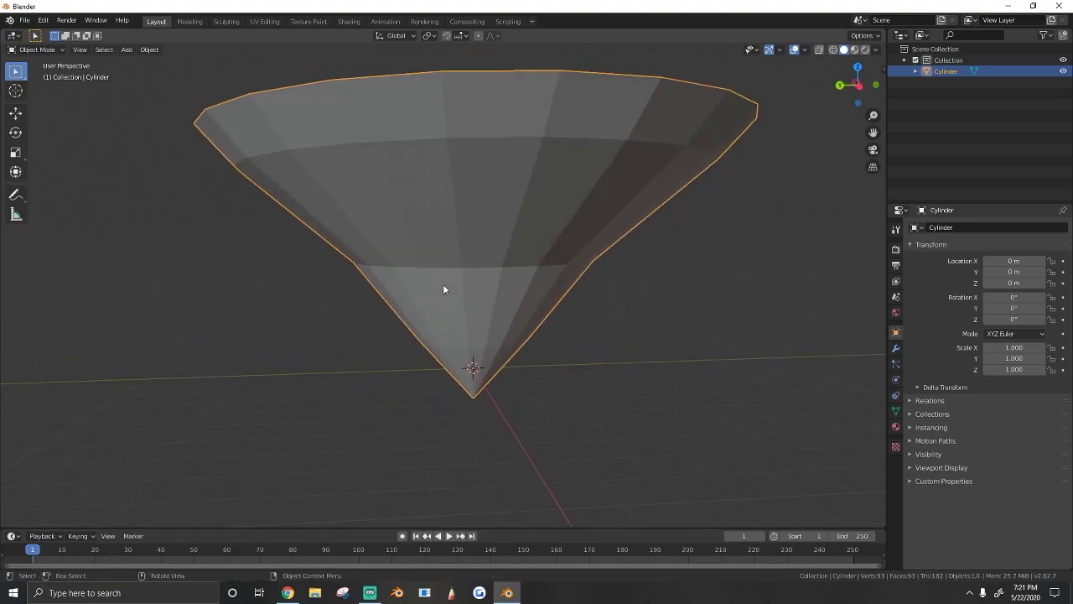
key("Tab")
key("Tab")
key("shift+grave")
key("s")
key("e")
key("w")
left_click(444, 284)
right_click(467, 188)
key("Tab")
right_click(520, 207)
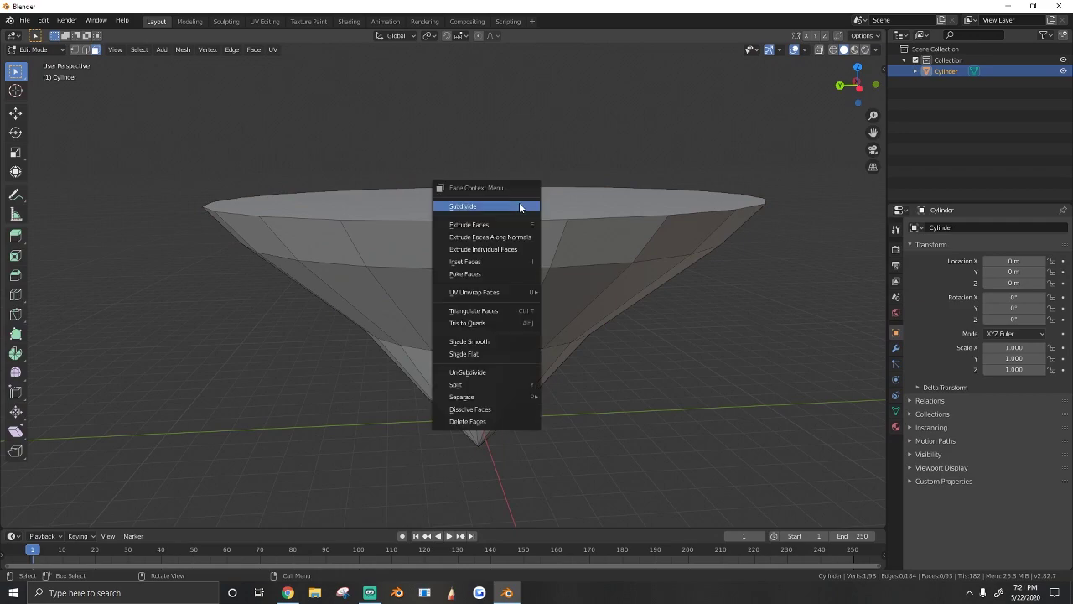
key("shift+grave")
key("s")
key("e")
left_click(444, 284)
Select the whole mesh in Edit Mode and return to Object Mode
key("Tab")
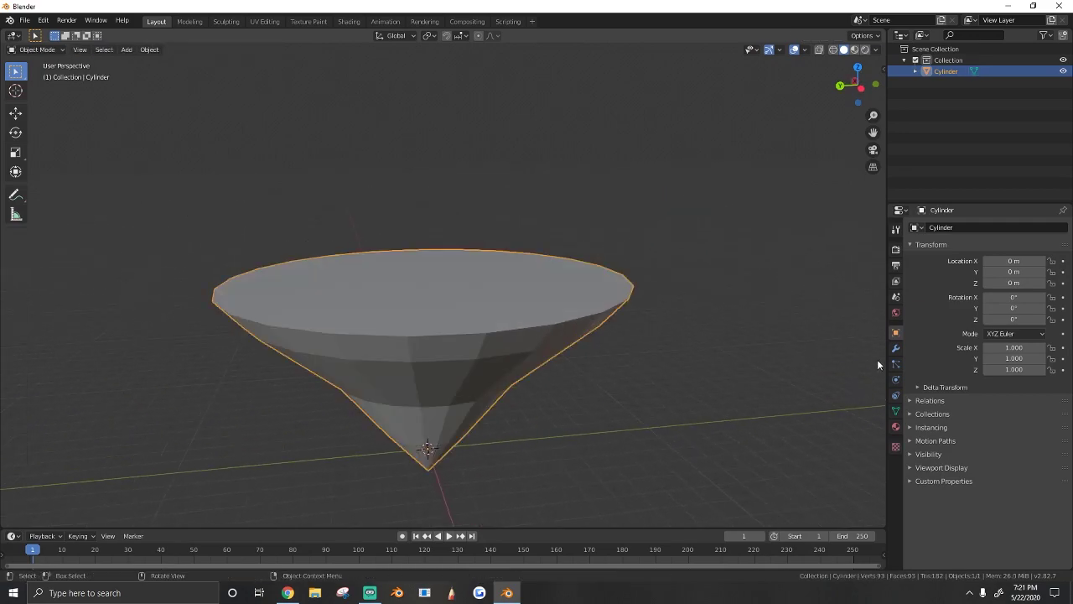
left_click(895, 348)
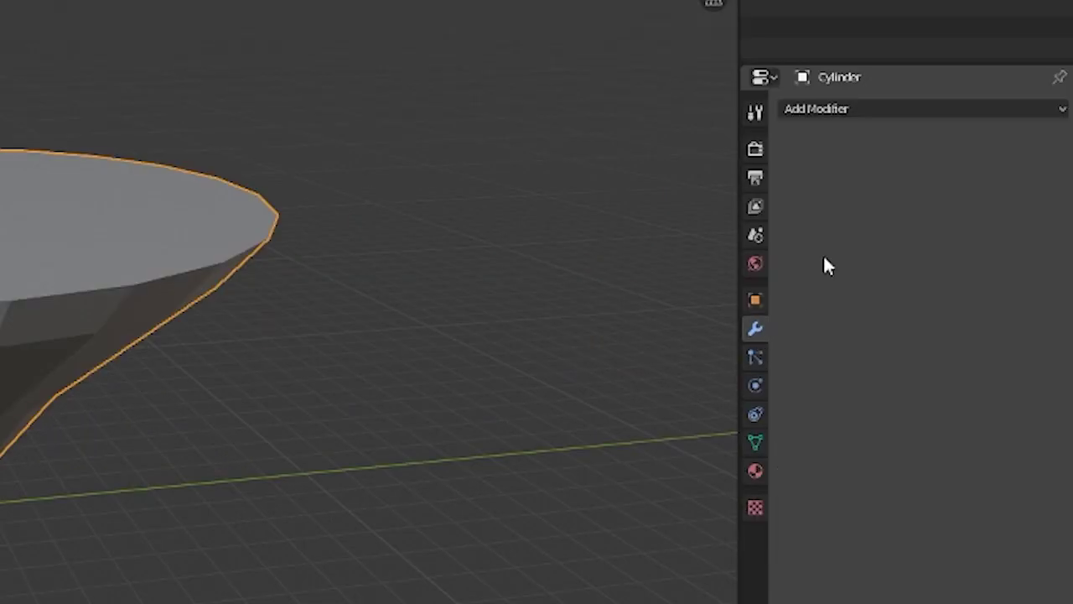
left_click(838, 109)
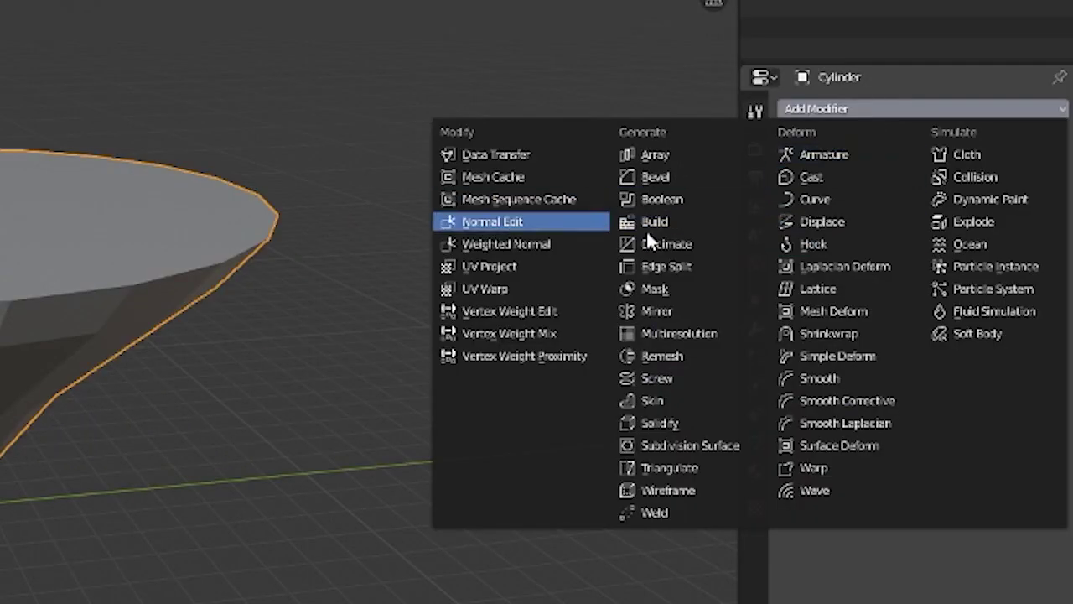
key("Tab")
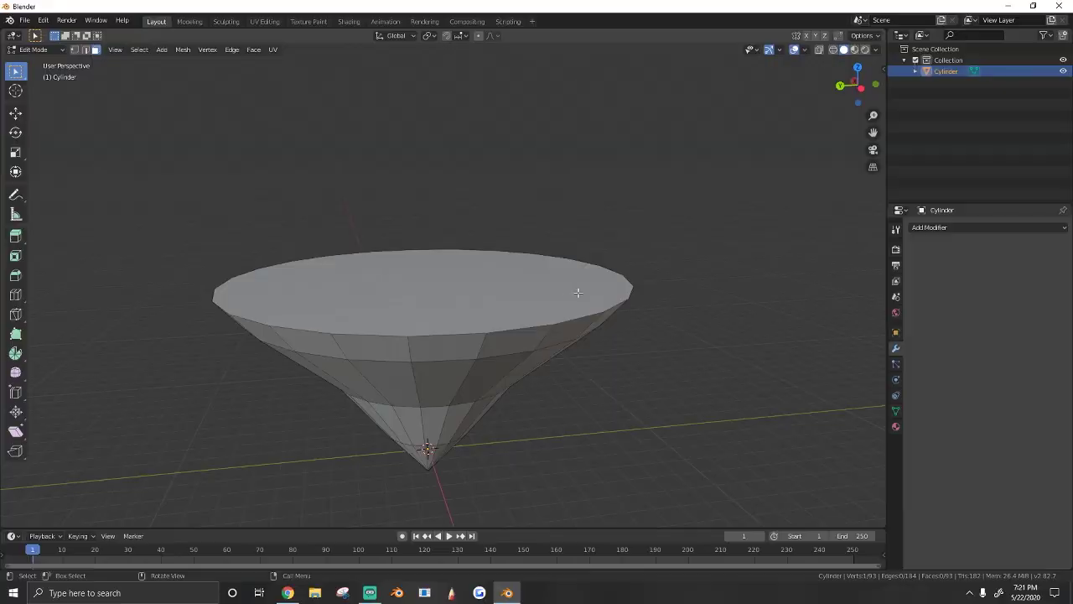
key("a")
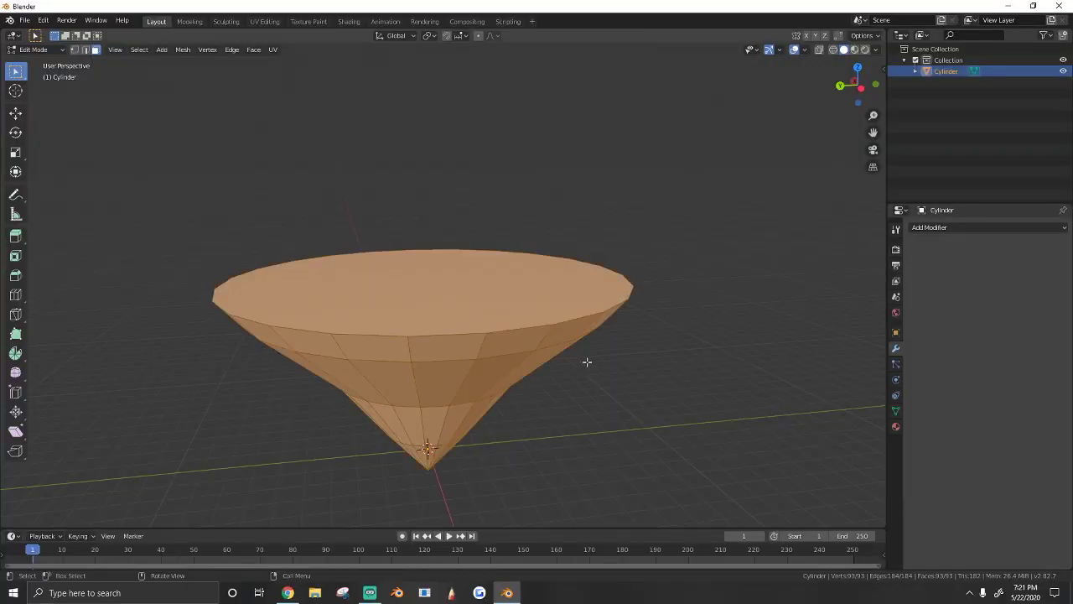
key("Tab")
key("shift+grave")
left_click(447, 239)
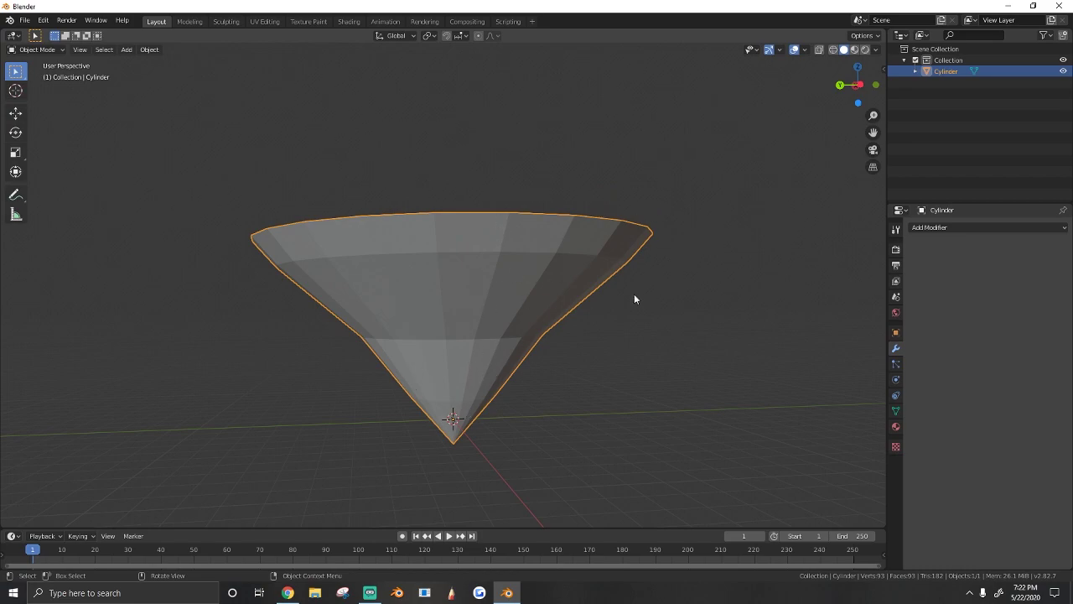
Add a Decimate modifier to the mesh, lower its collapse ratio to about 0.457, and apply it
left_click(963, 229)
left_click(852, 303)
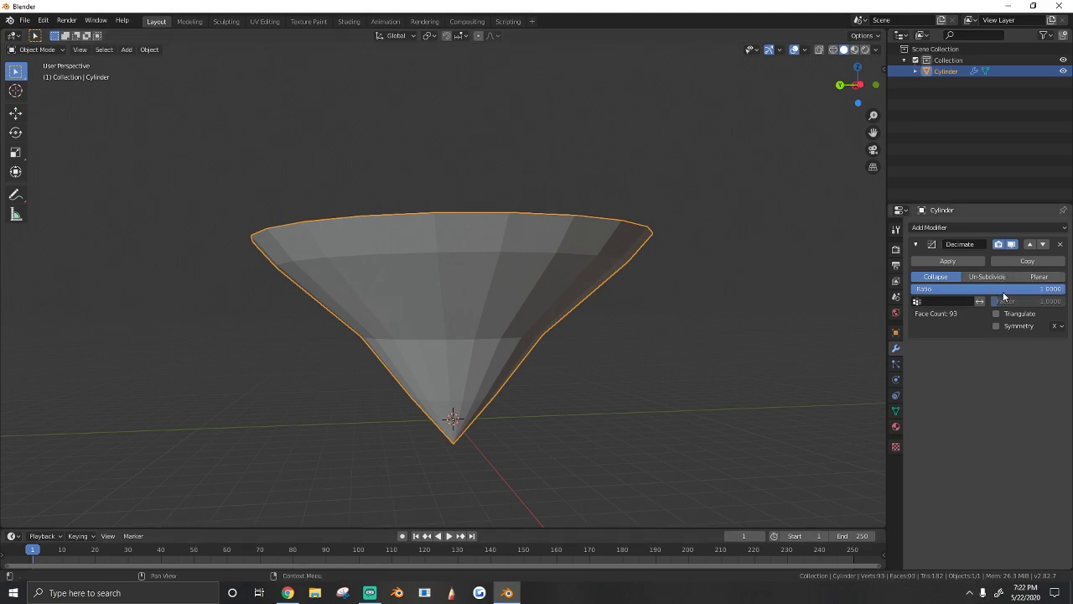
left_click_drag(1048, 288, 977, 288)
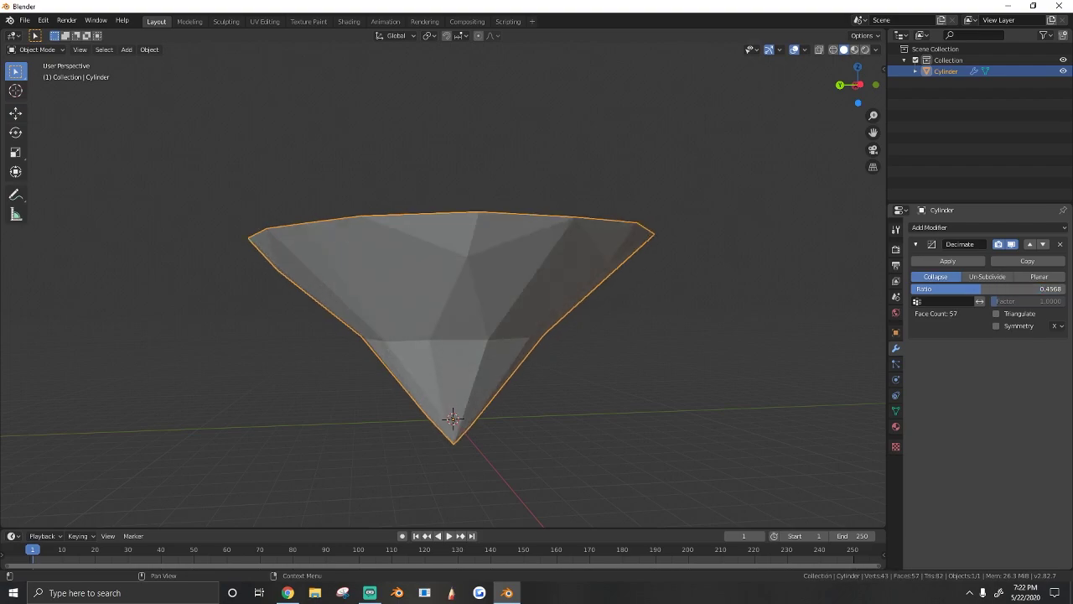
left_click(945, 262)
Extrude the flat top face slightly upward to form a thin rim, and scale it by 1.029
key("Tab")
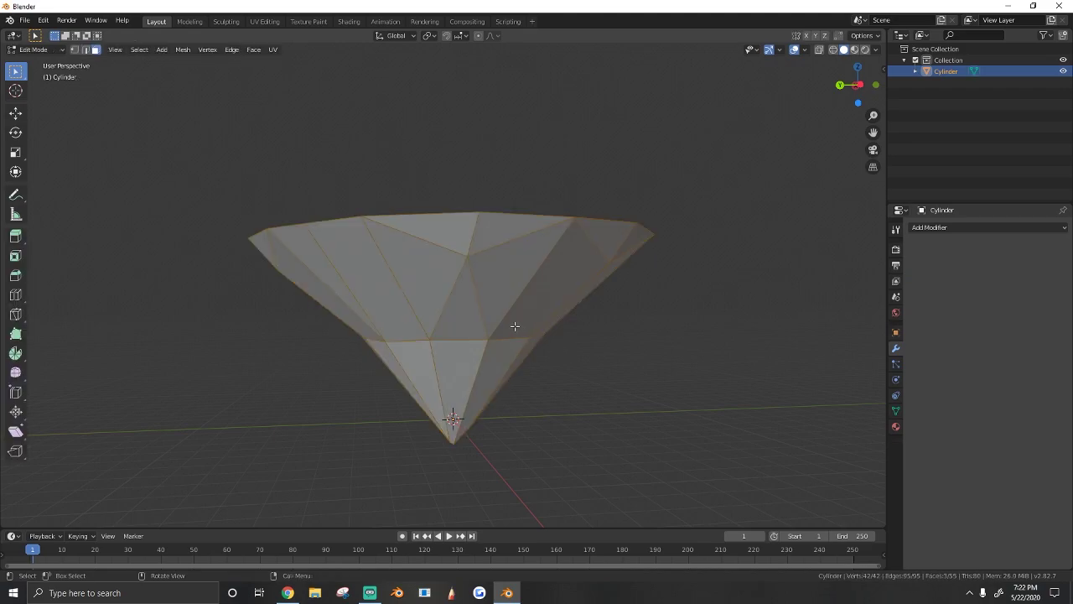
middle_click_drag(515, 328, 427, 277)
key("Tab")
key("Tab")
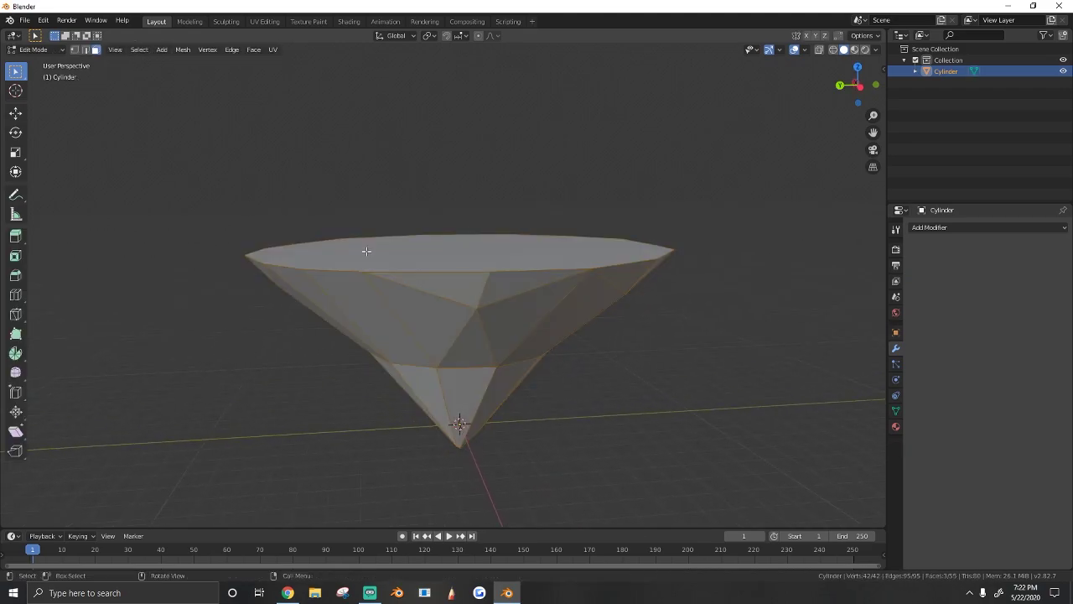
right_click(402, 278)
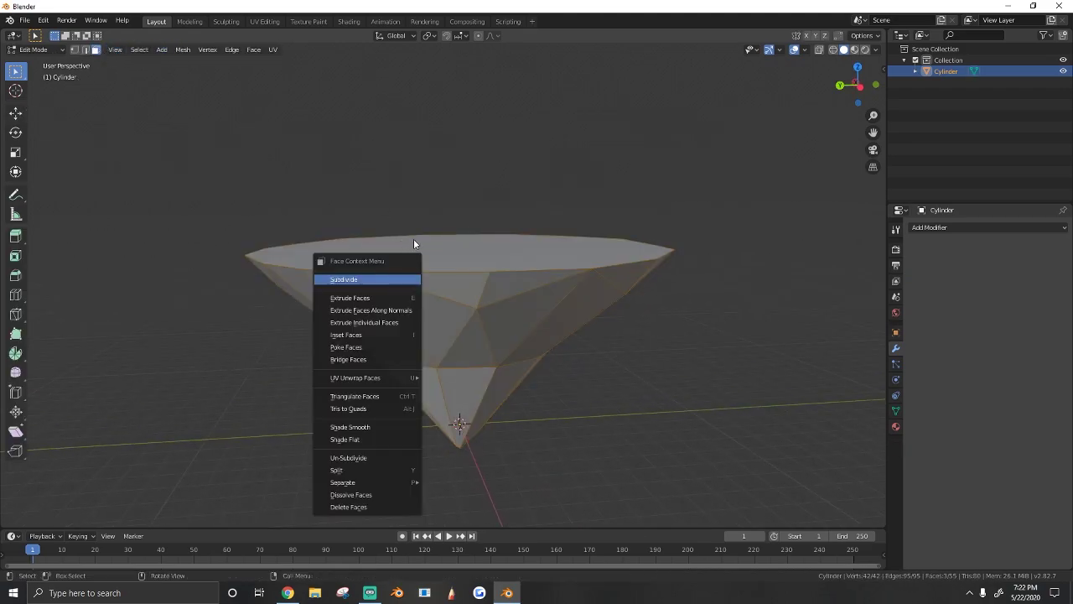
right_click(519, 259)
left_click(603, 261)
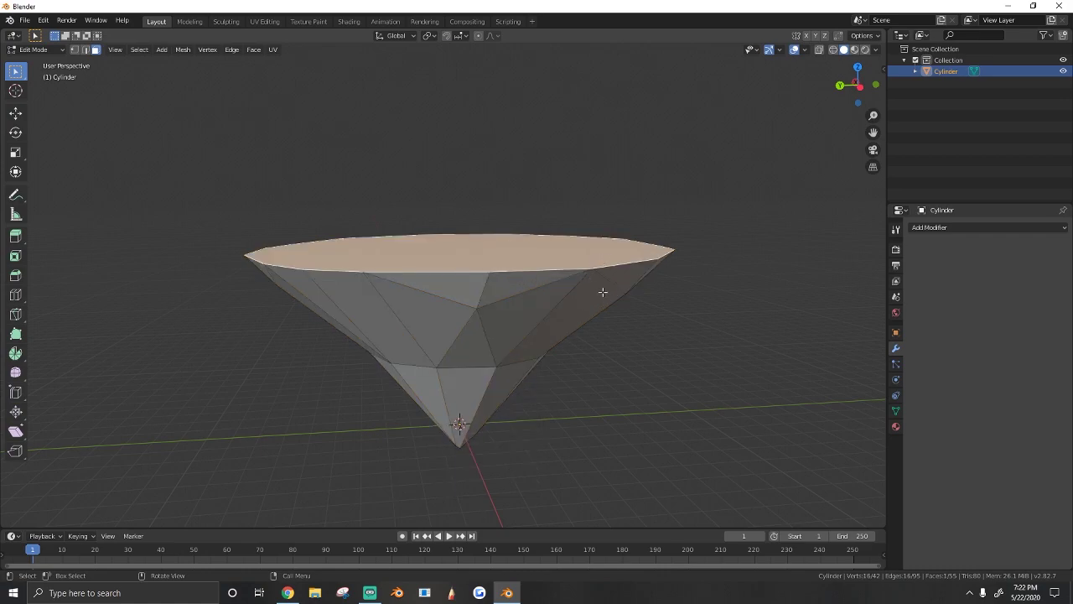
key("e")
left_click(603, 279)
key("s")
left_click(655, 281)
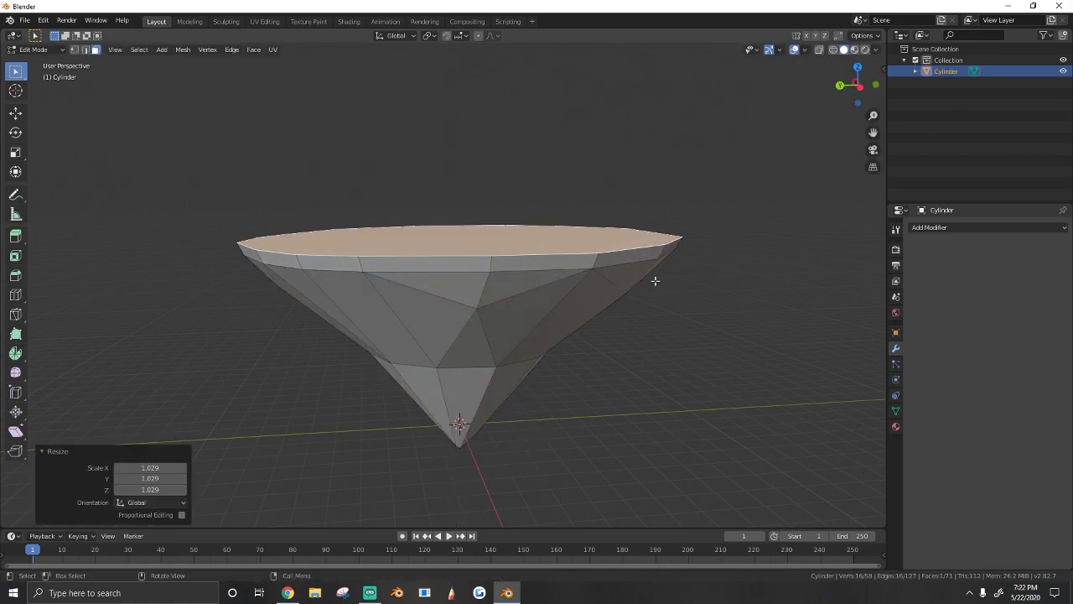
Pick a single vertex on the lower ring of the underside and shift it slightly sideways along Y
key("Tab")
key("shift+grave")
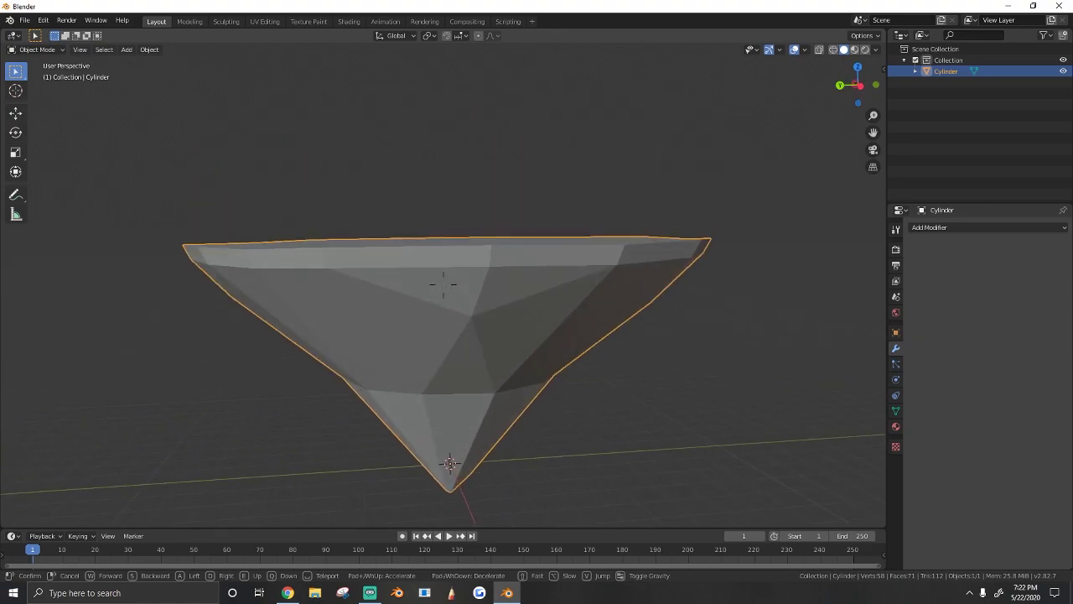
left_click(443, 285)
key("Tab")
key("a")
key("a")
key("shift+grave")
key("q")
left_click(443, 286)
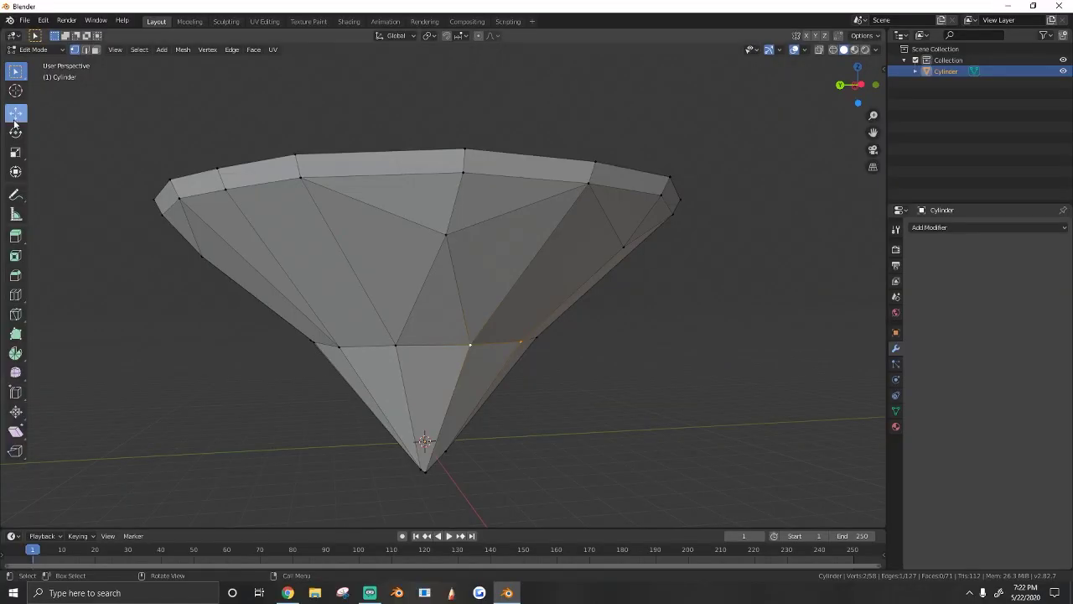
left_click_drag(455, 342, 465, 343)
key("a")
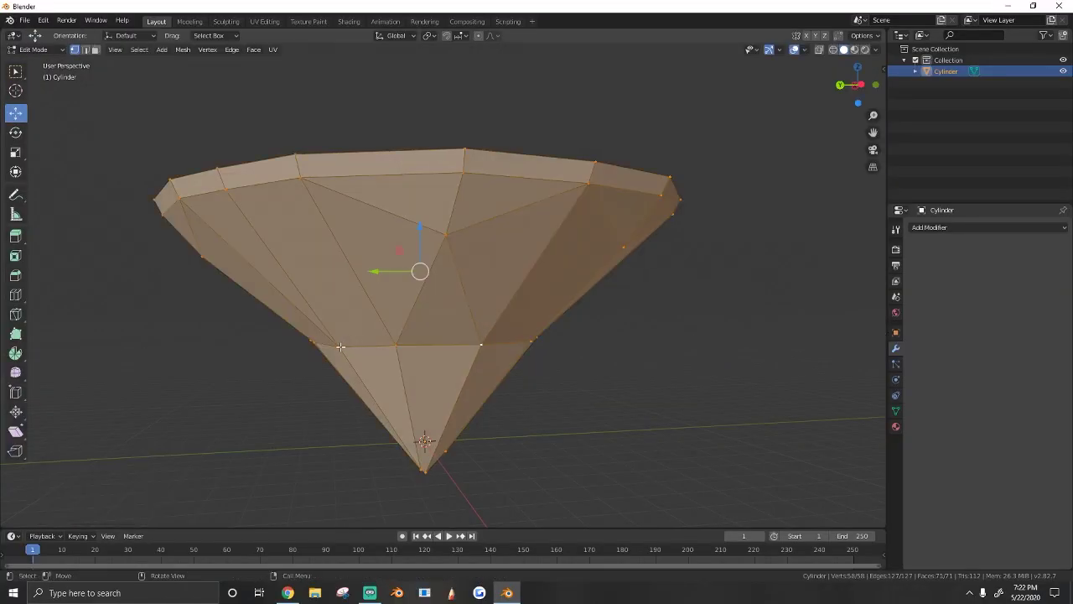
Move another lower-ring vertex about 0.43 m along Y and raise it along Z
left_click(339, 346)
left_click_drag(302, 348, 297, 347)
key("g")
key("z")
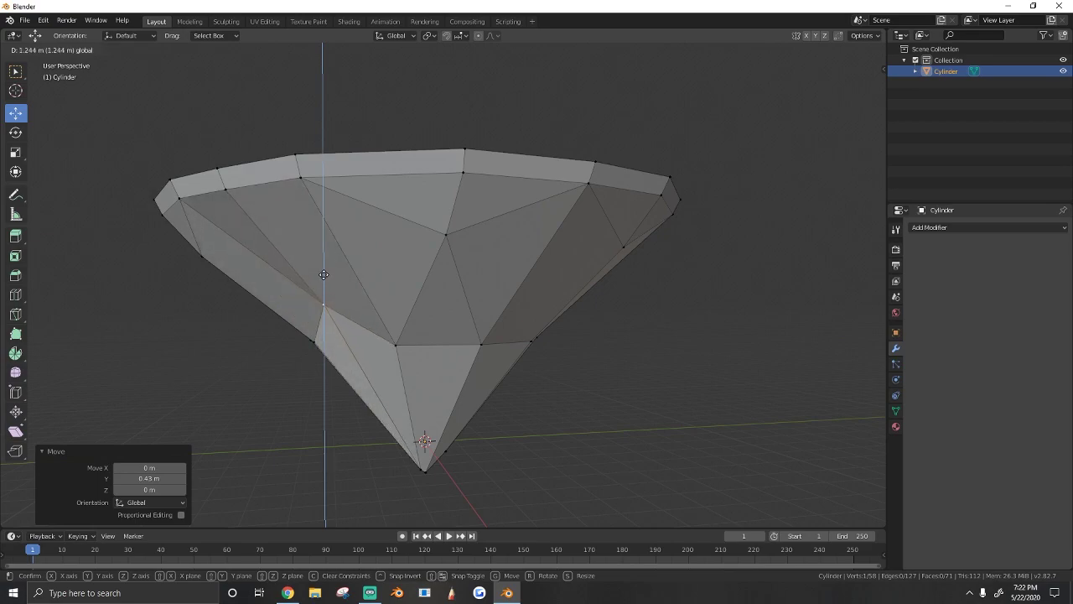
left_click(301, 333)
key("a")
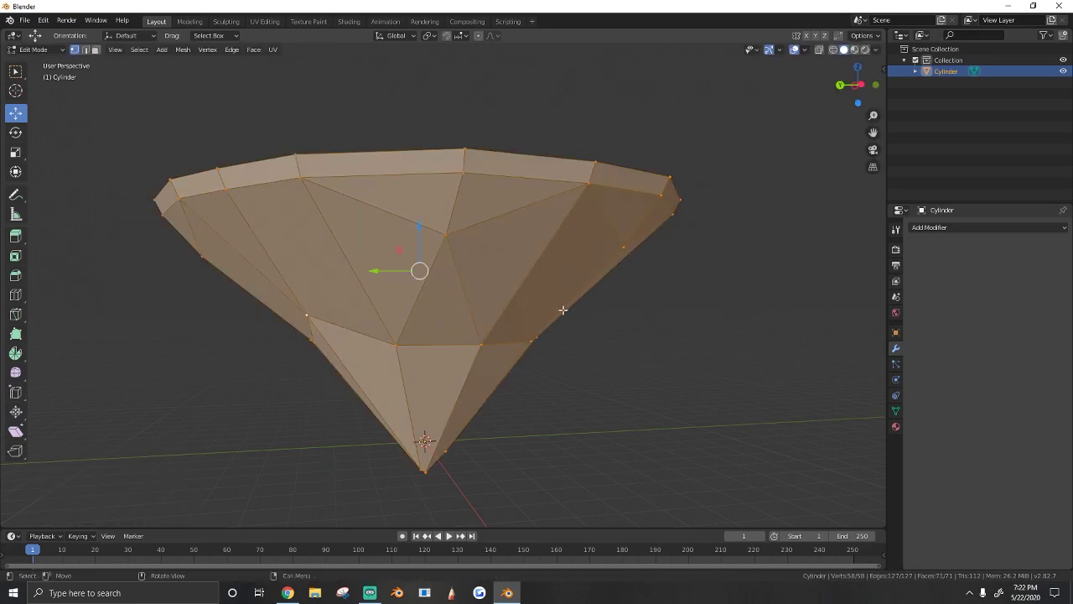
Select three adjacent side faces of the rim in face selection mode and move them outward
middle_click_drag(562, 310, 443, 285)
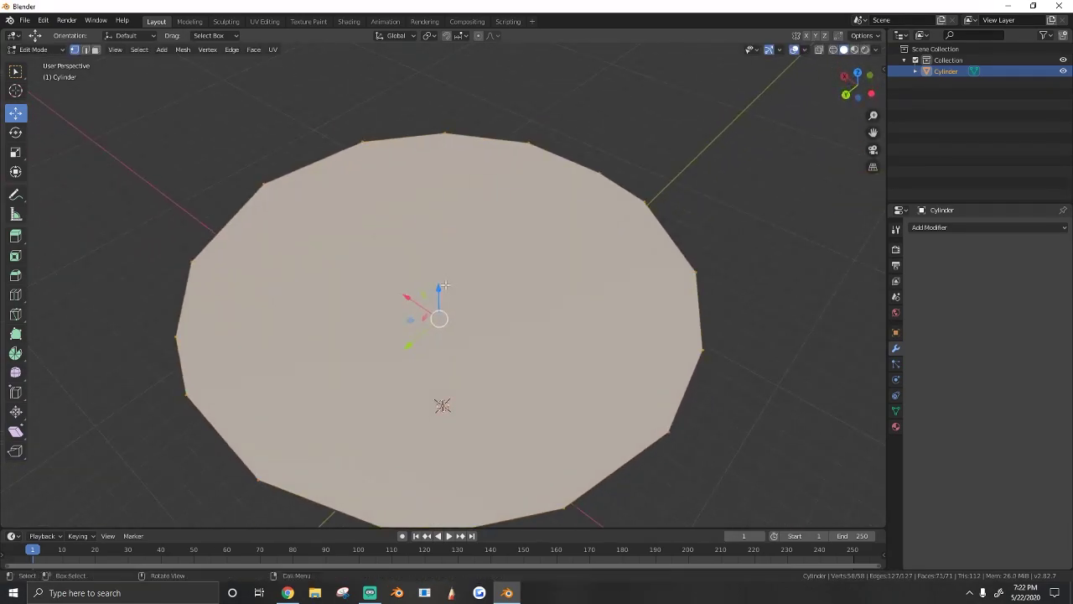
key("Tab")
key("Tab")
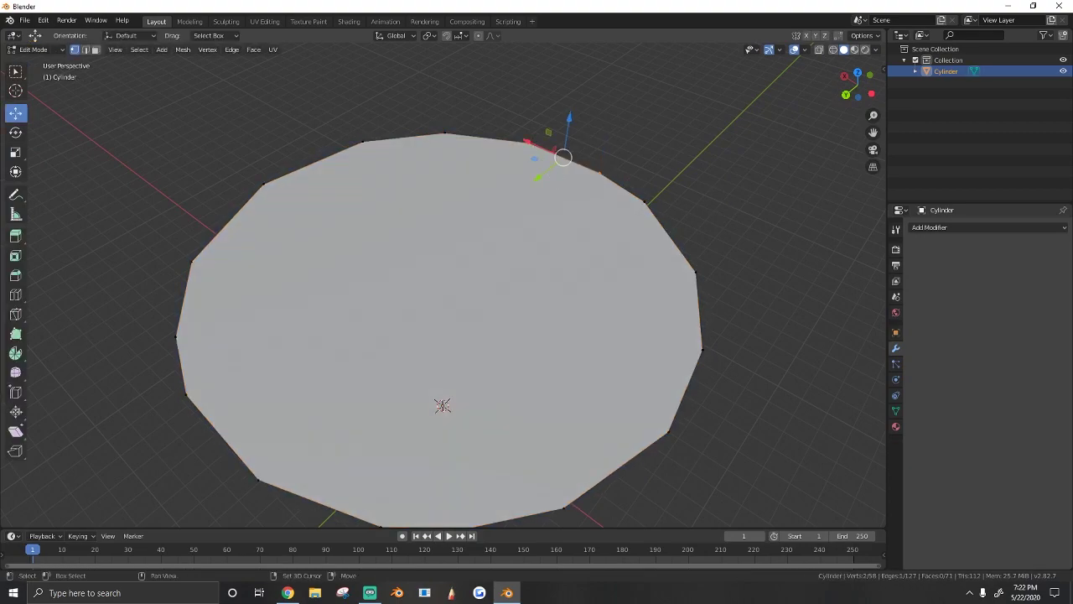
middle_click_drag(444, 243, 434, 347)
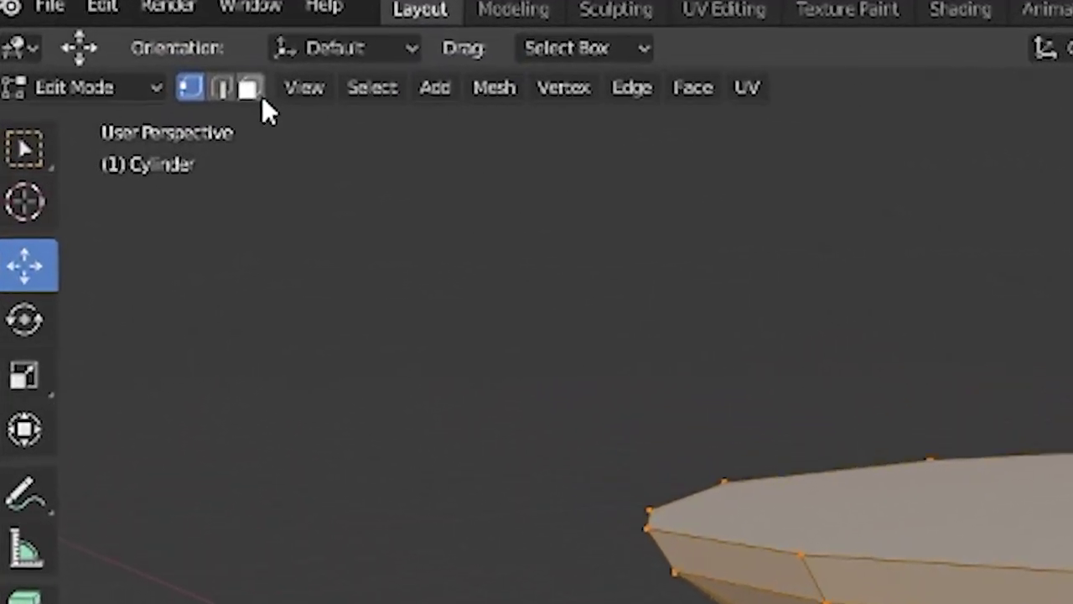
left_click(95, 49)
left_click(378, 231)
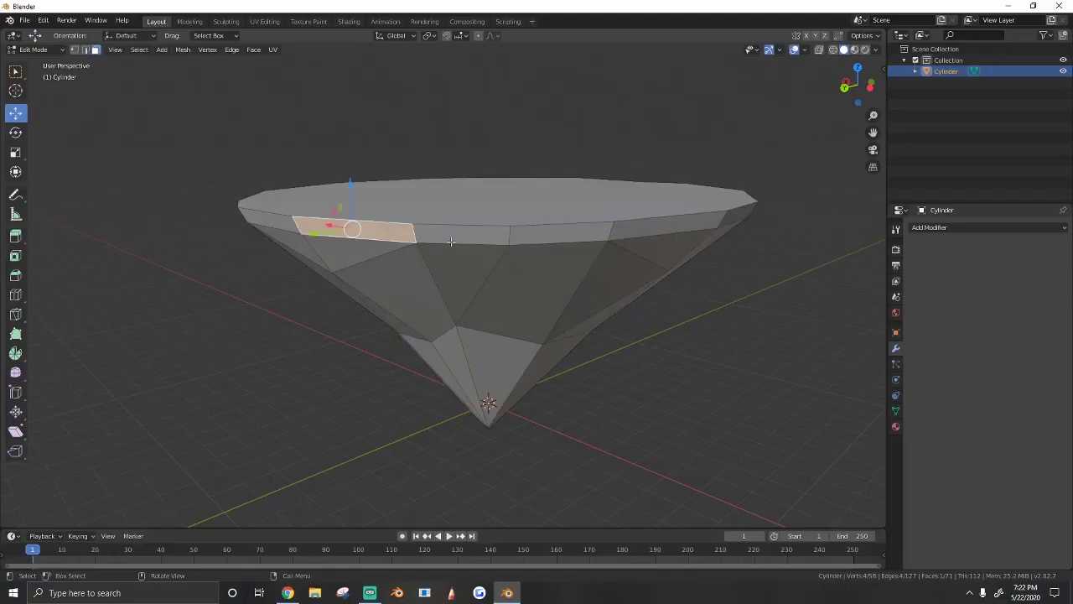
left_click(537, 232, "shift")
middle_click_drag(537, 232, 470, 294)
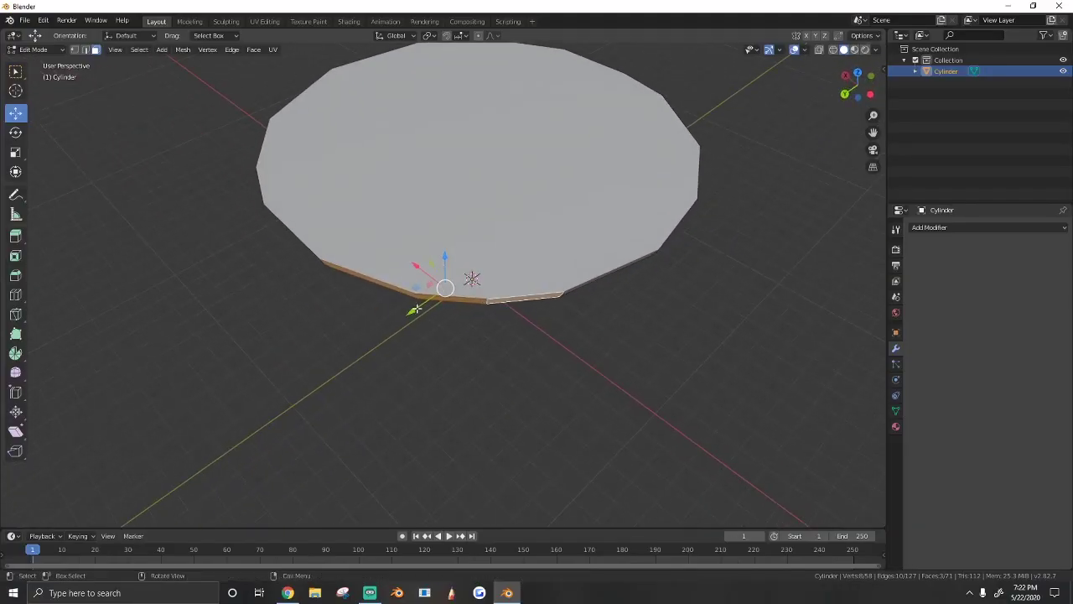
key("g")
left_click(394, 327)
key("a")
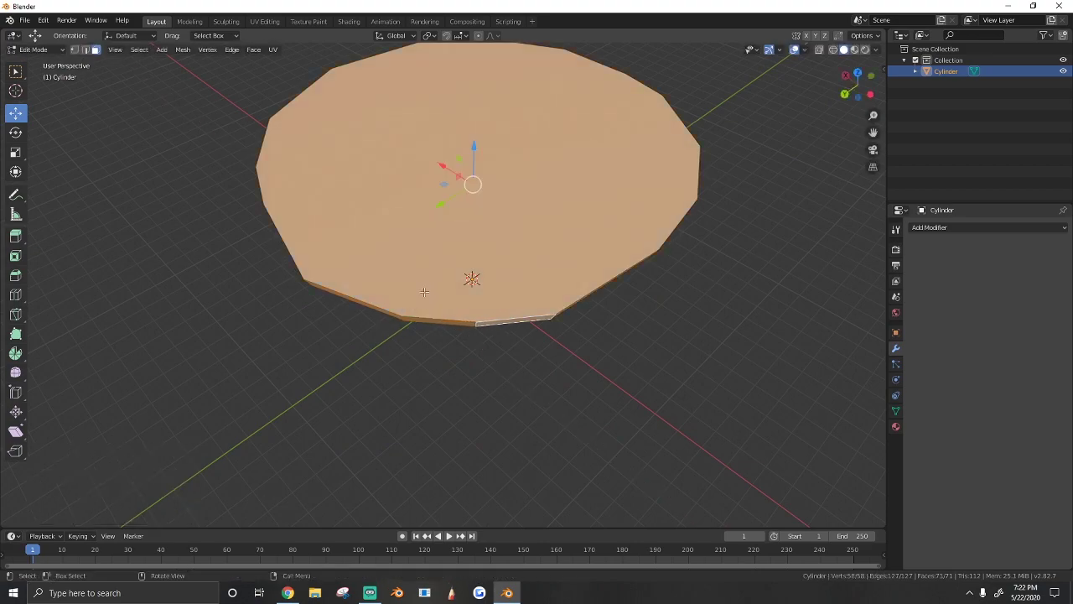
Move the middle one of the three rim faces inward, about 0.832 m along X, and rotate it about Z
key("a")
left_click(436, 318)
key("g")
key("y")
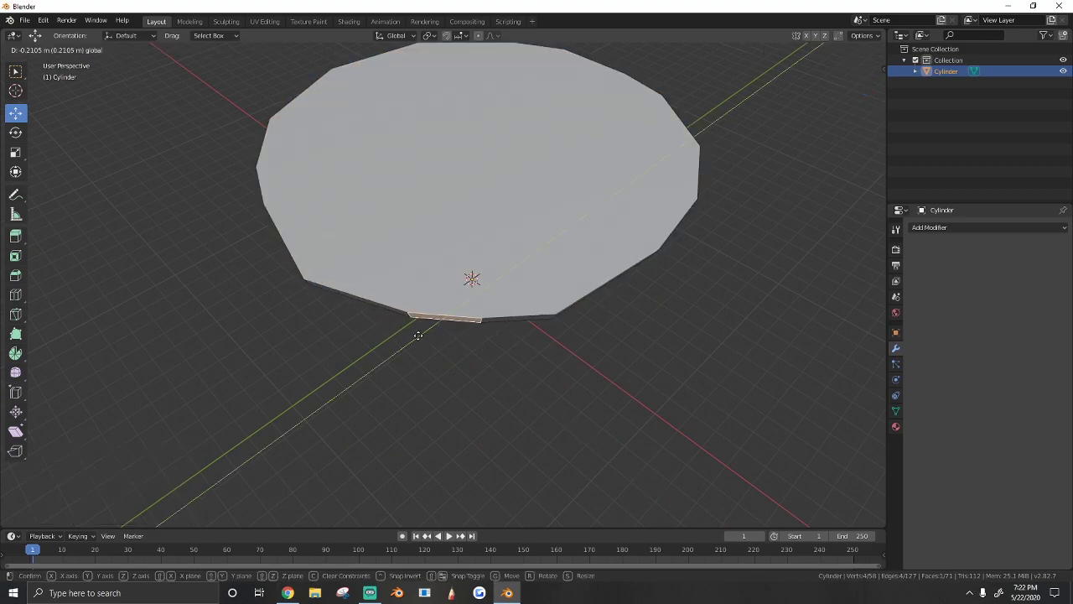
left_click(431, 325)
key("r")
key("z")
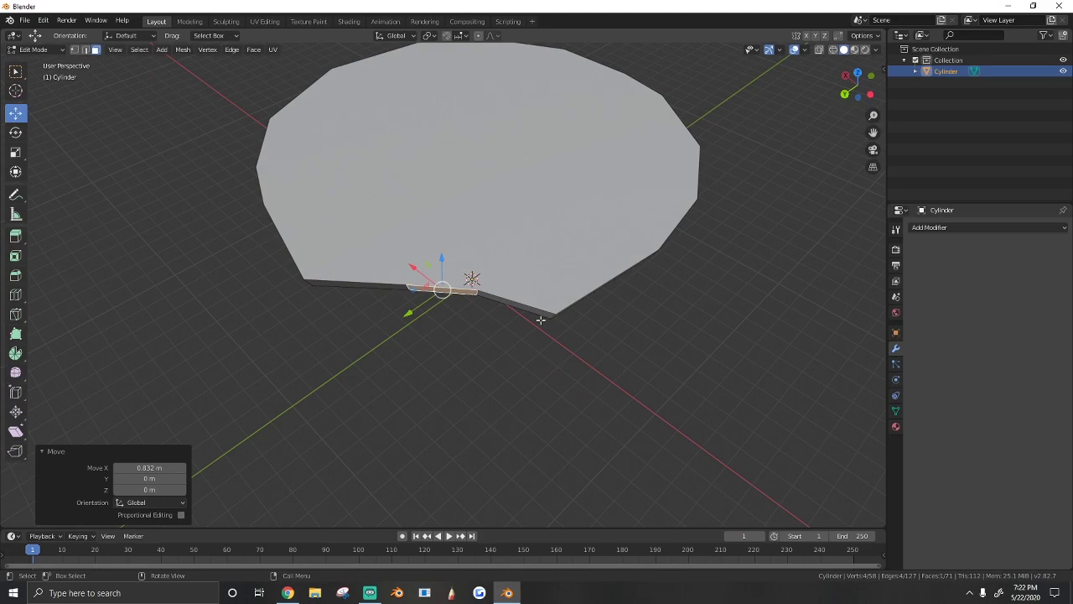
left_click(515, 352)
left_click(410, 327)
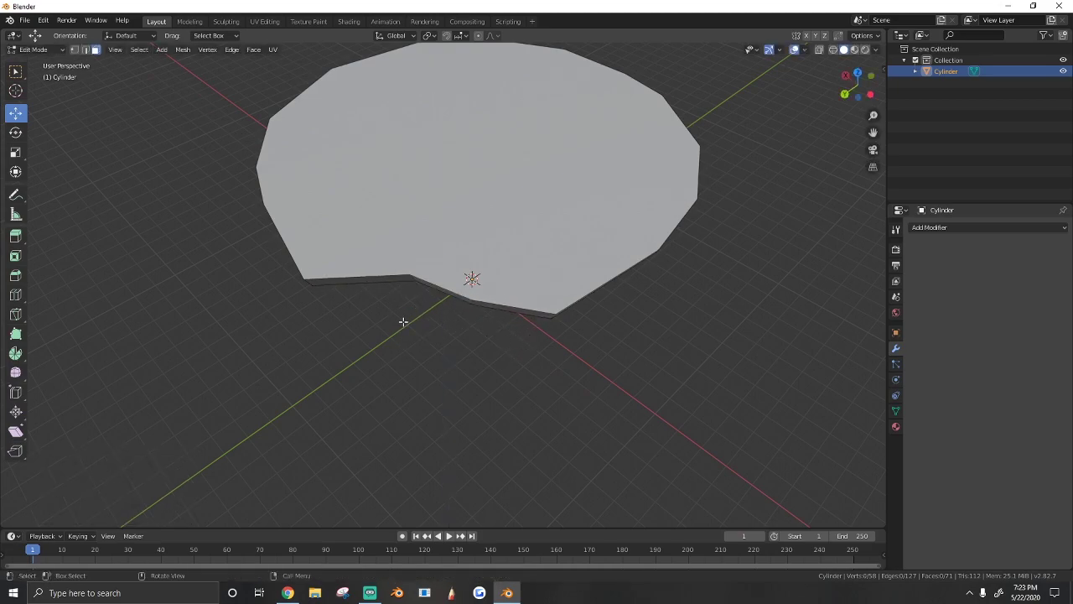
Push the rotated rim face outward about 1.9 m along Y
left_click(433, 284)
left_click(437, 287)
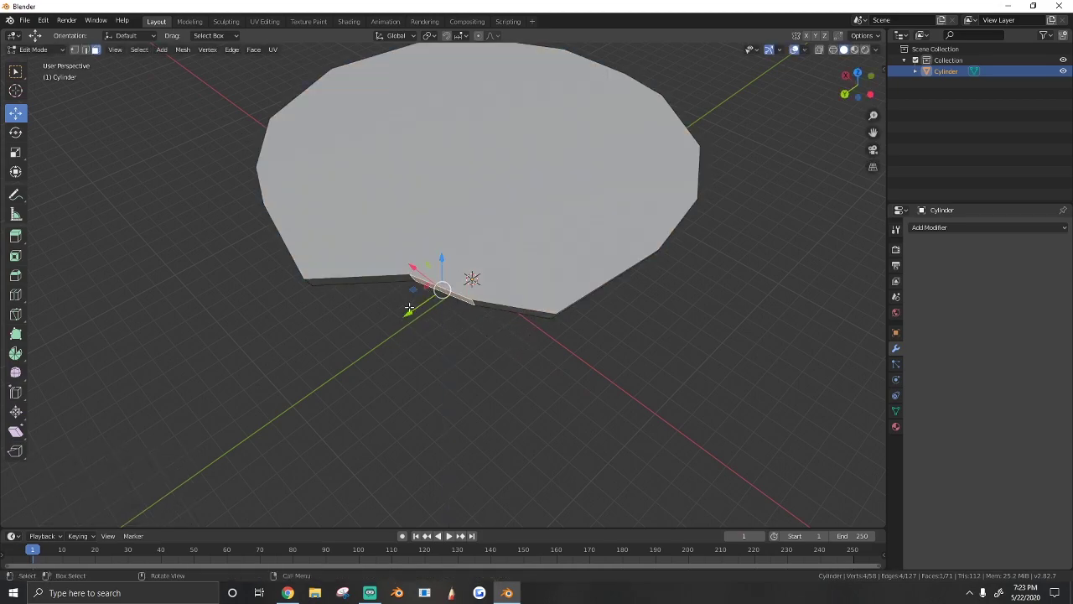
left_click_drag(409, 309, 359, 377)
Select a different side face of the rim and move it about -0.371 m along Y
key("shift+grave")
key("d")
key("q")
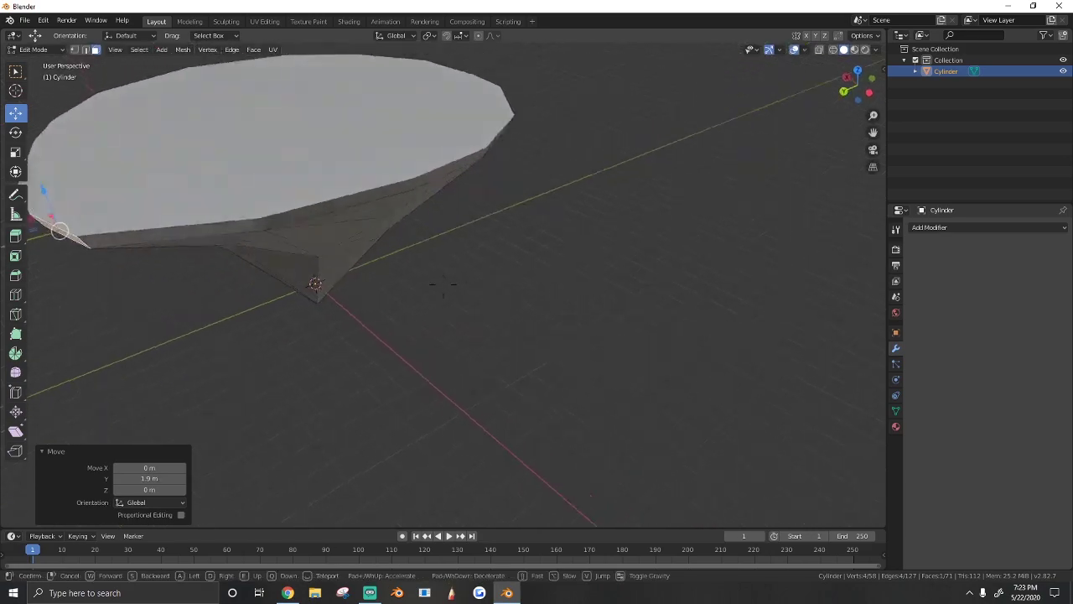
left_click(443, 285)
left_click(485, 336)
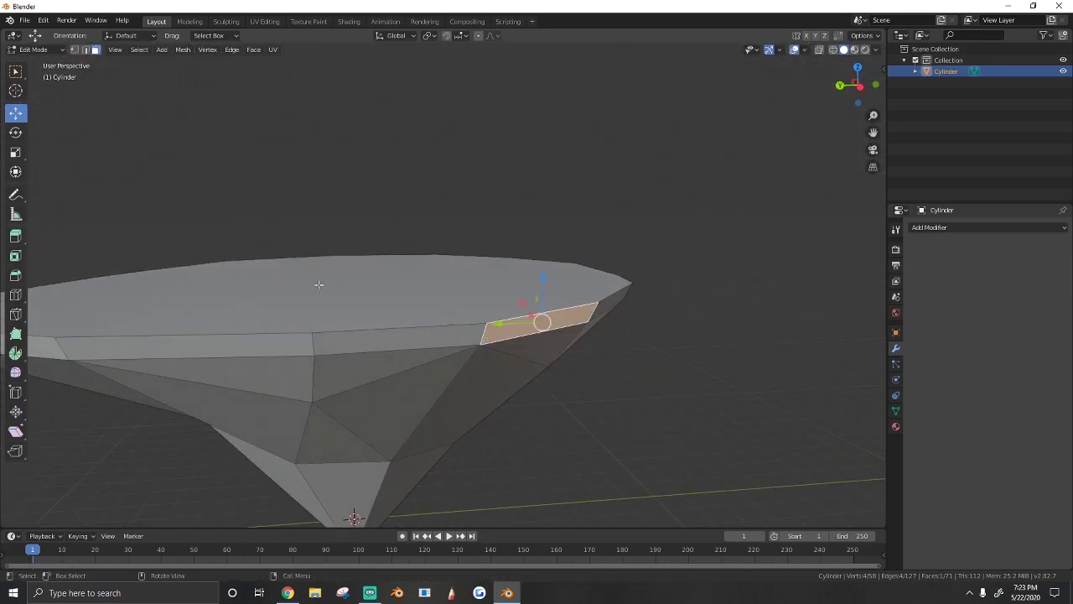
middle_click_drag(318, 284, 457, 293)
left_click_drag(501, 319, 502, 369)
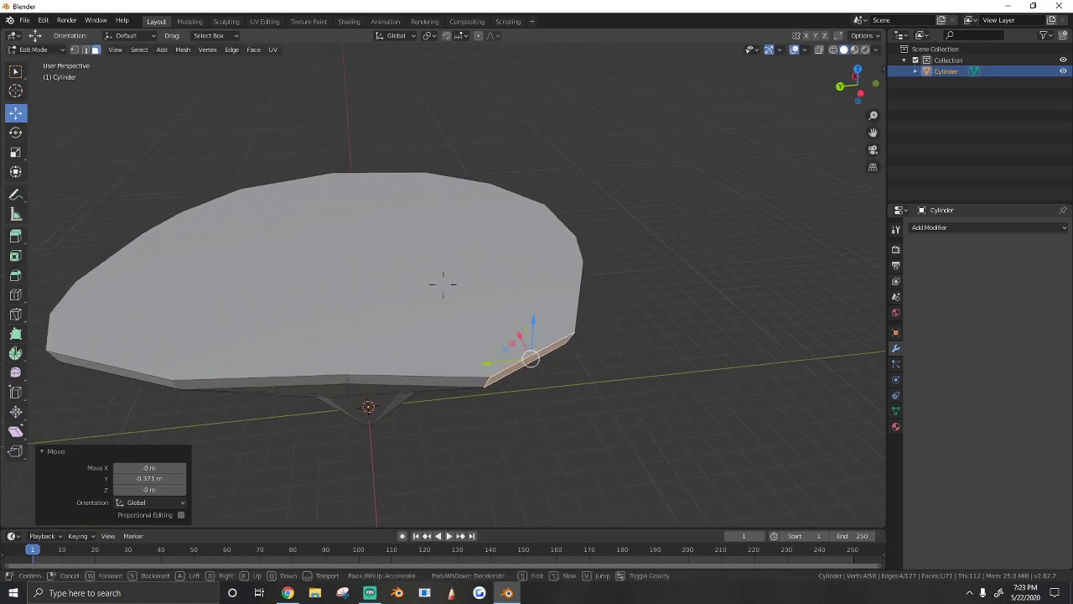
Select a further side face of the rim and move it about -1.81 m along Y
middle_click_drag(444, 280, 440, 284)
left_click(409, 292)
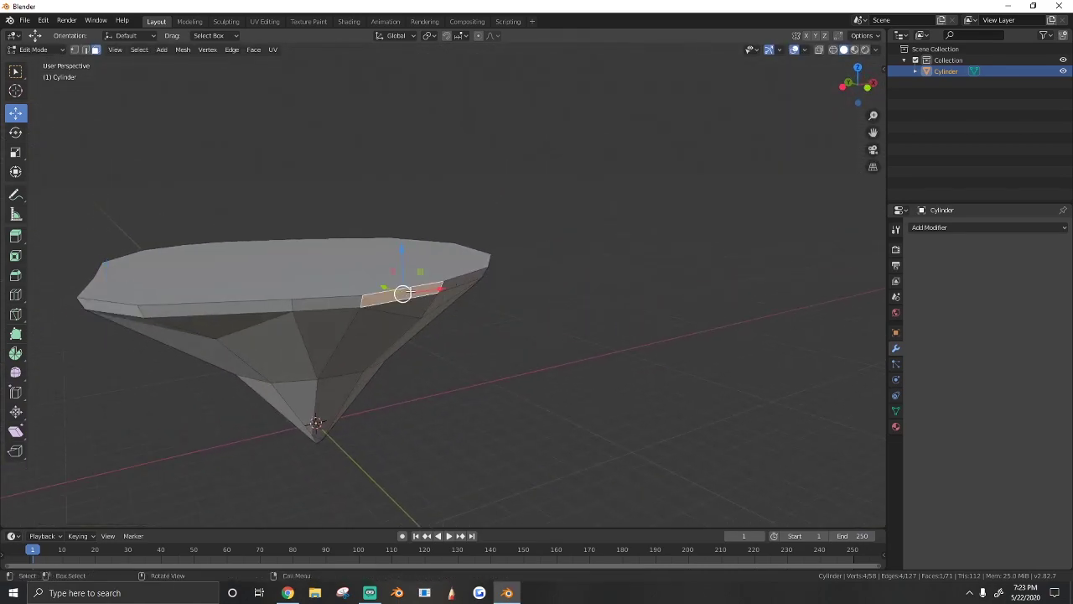
left_click_drag(388, 285, 414, 295)
Select one more rim side face elsewhere on the outline and move it about 1.13 m along X
key("shift+grave")
key("q")
key("d")
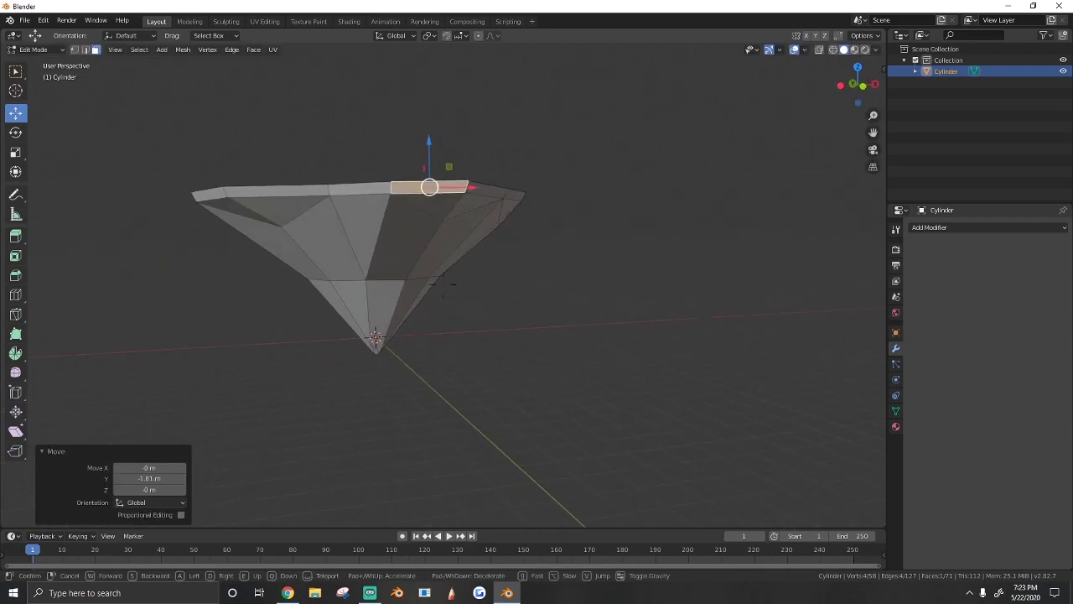
key("w")
key("d")
key("e")
key("s")
left_click(443, 284)
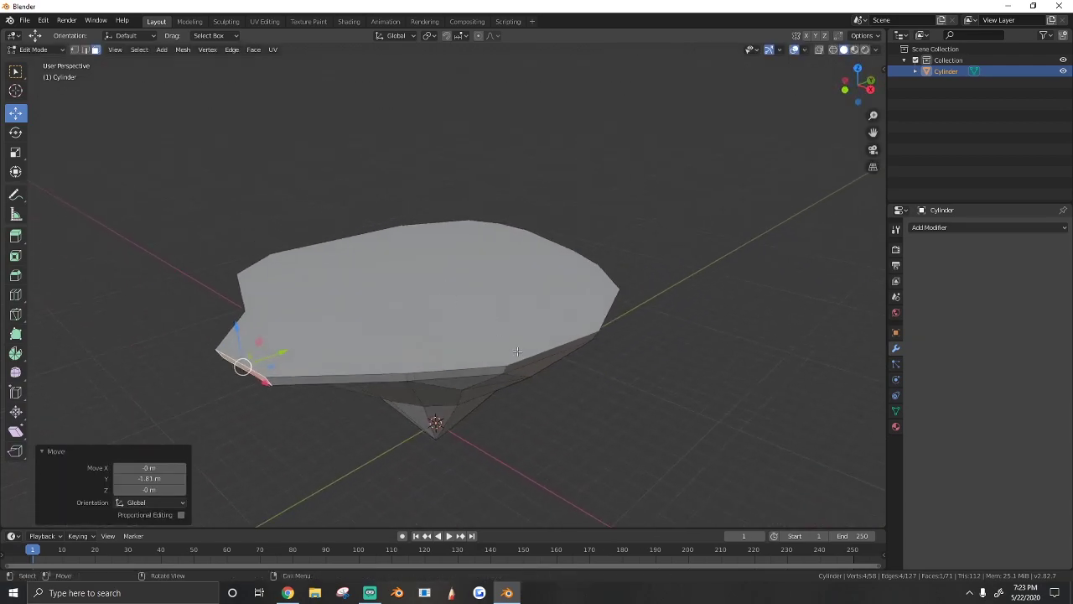
left_click(544, 355)
left_click_drag(591, 367, 618, 380)
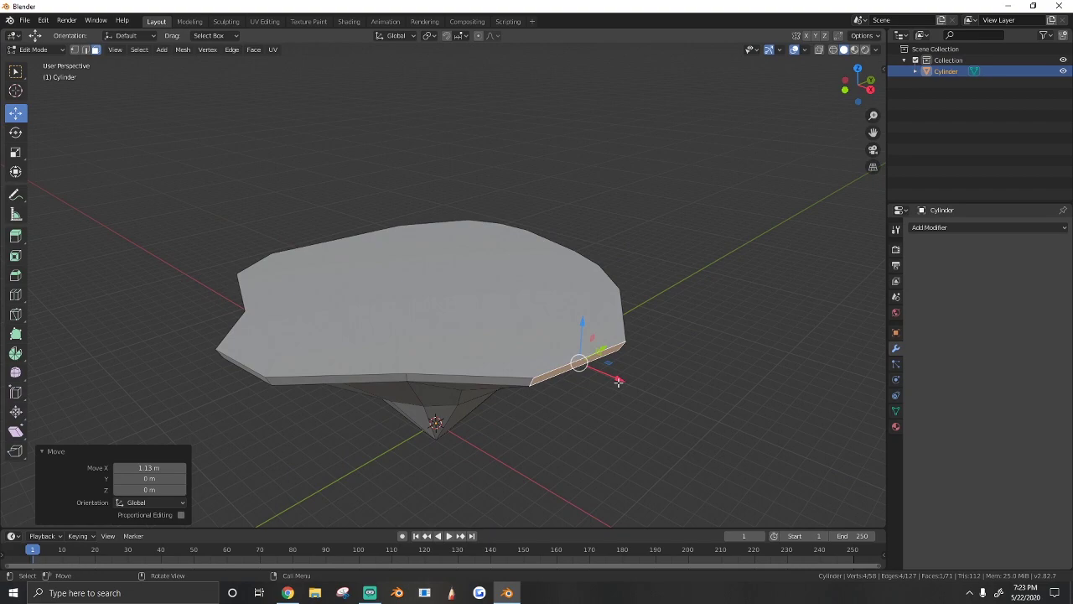
Examine the irregular outline from several sides in Object Mode, ending back in Edit Mode
key("Tab")
key("shift+grave")
key("q")
key("d")
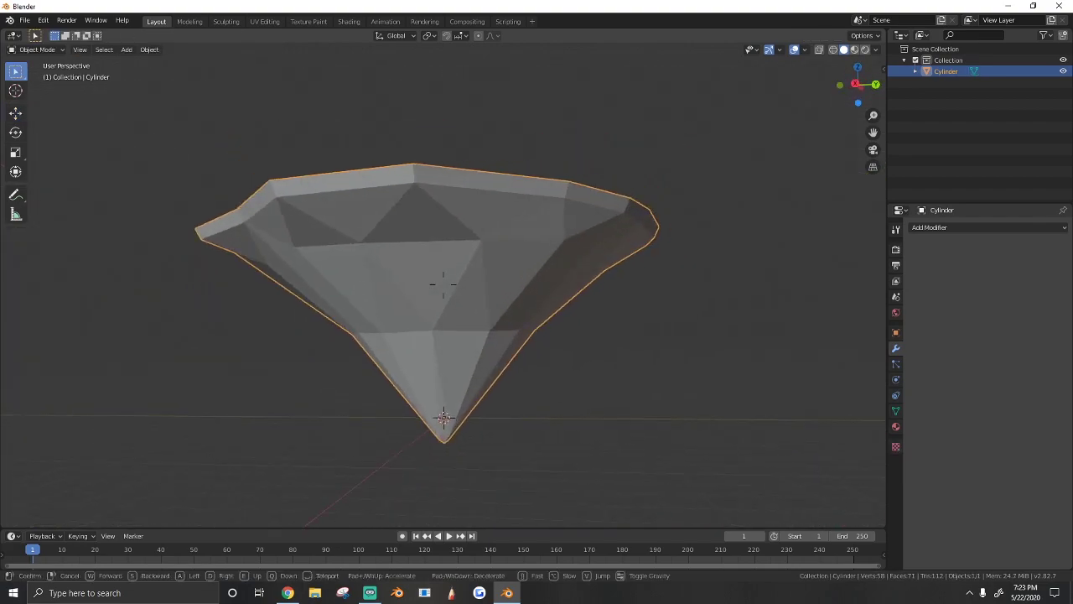
key("e")
key("q")
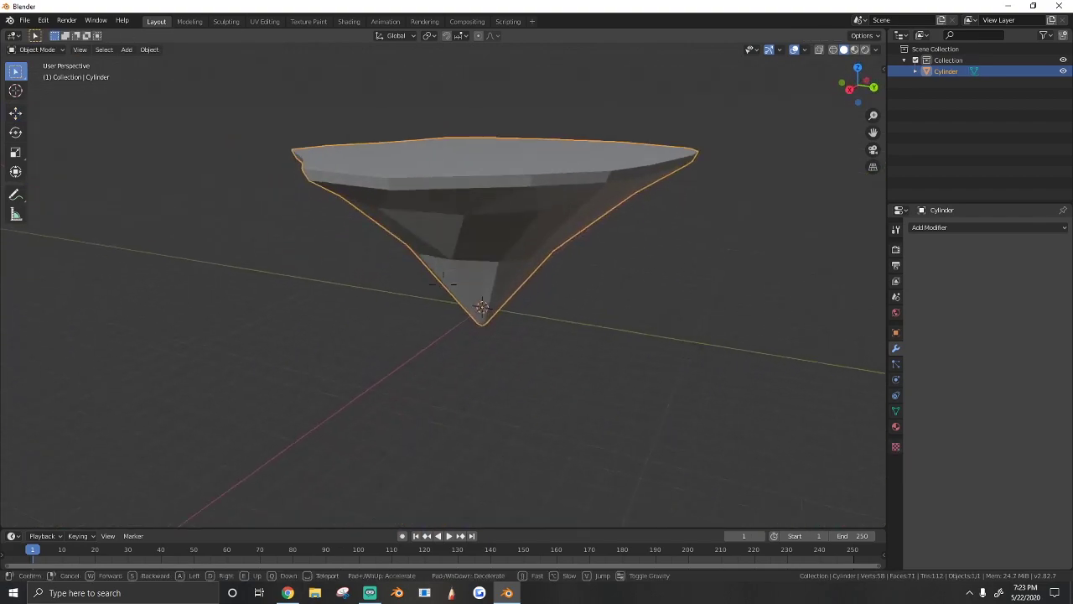
key("w")
left_click(443, 284)
key("Tab")
left_click(459, 396)
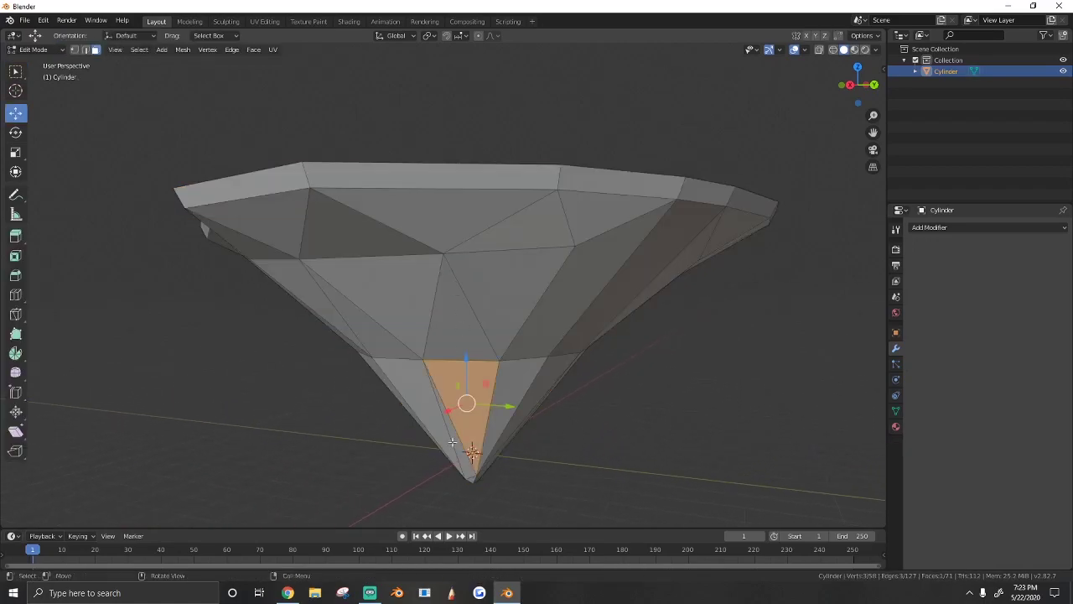
key("shift+grave")
key("q")
key("w")
left_click(443, 285)
key("a")
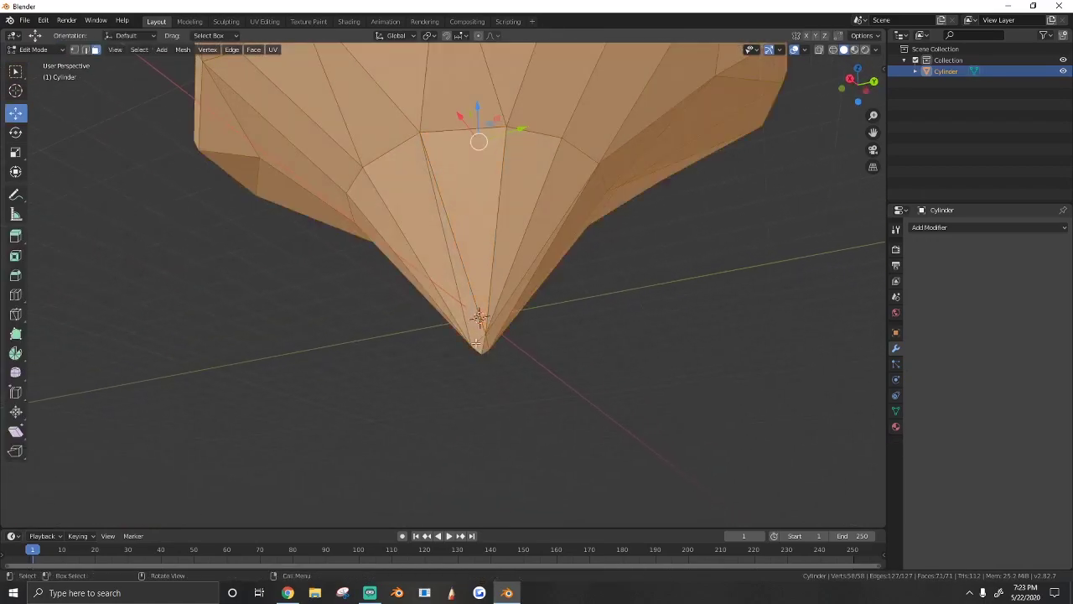
key("x")
left_click(444, 279)
key("a")
key("shift+grave")
key("e")
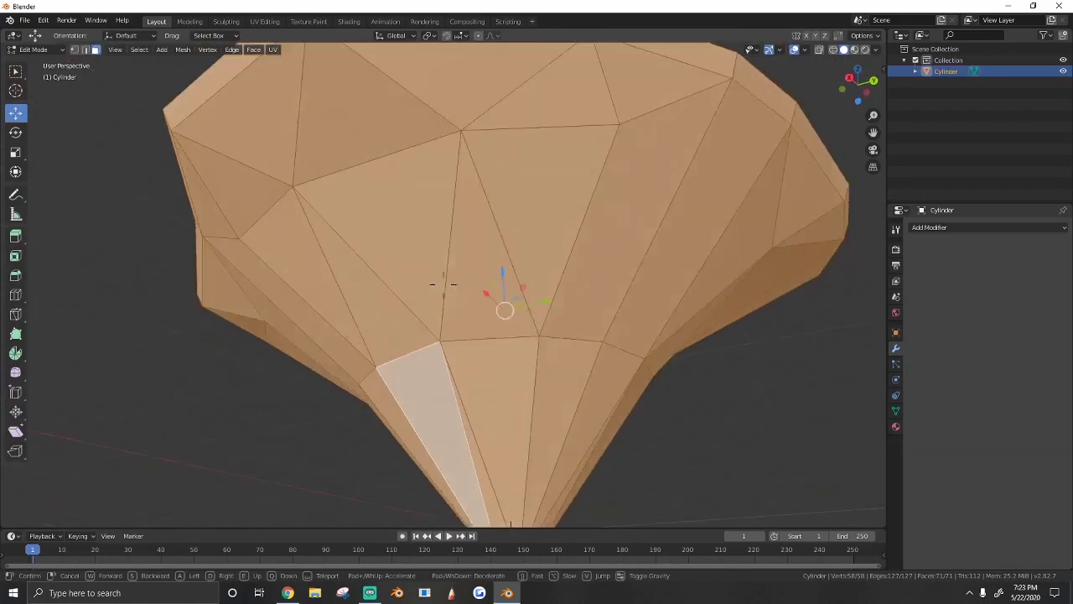
left_click(444, 284)
Switch to edge selection and move an edge running up from the lower ring of the underside
left_click(85, 50)
left_click(513, 227)
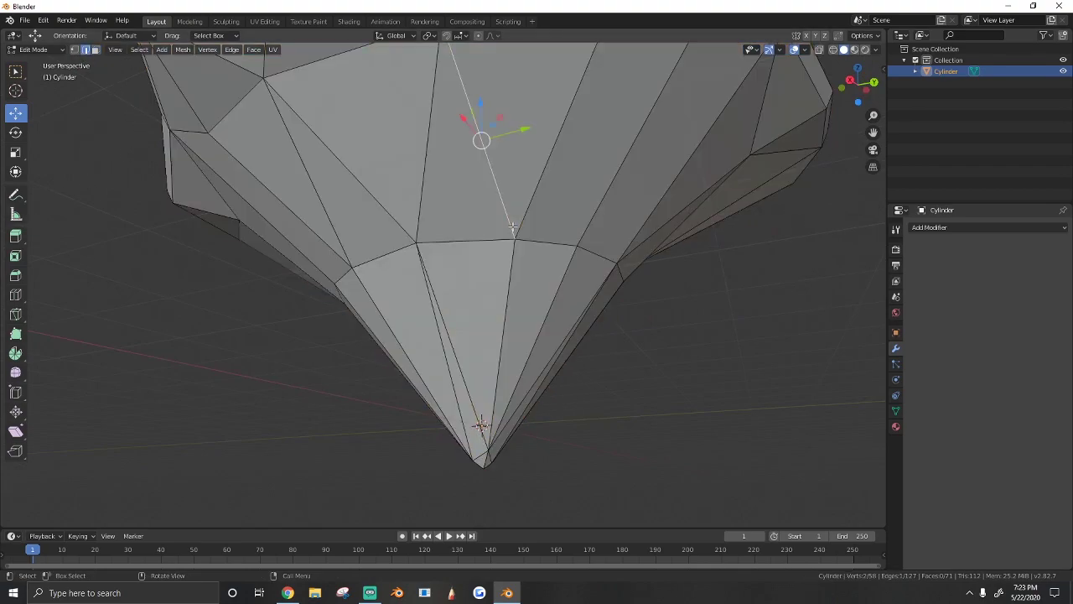
left_click_drag(463, 209, 464, 175)
Adjust further edges of the underside, moving one that leads to the tip about -0.369 m along Y
scroll(401, 244, "down", 2)
middle_click_drag(400, 244, 491, 299)
left_click_drag(482, 280, 491, 309)
left_click(338, 292)
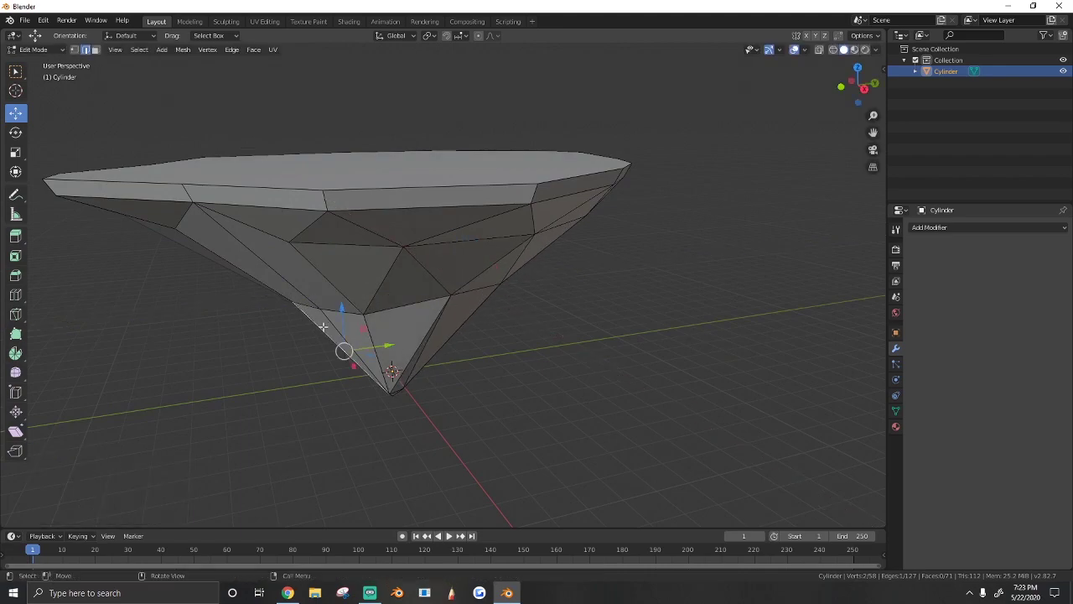
left_click_drag(373, 343, 360, 343)
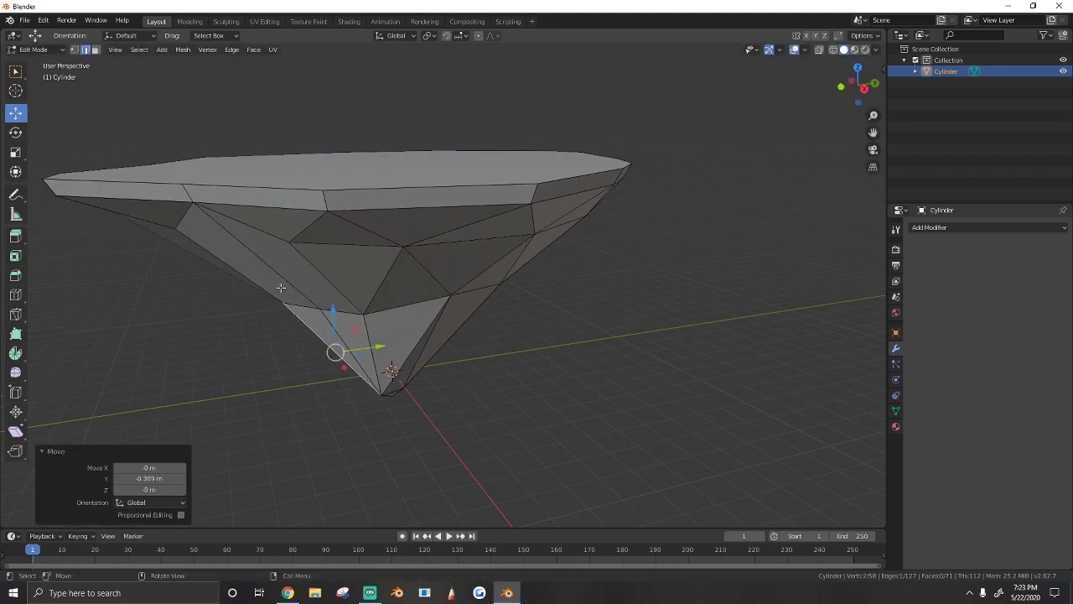
Select a short edge on the lower ring of the underside and move it about 0.711 m along Z
left_click(264, 260)
key("shift+grave")
key("d")
key("w")
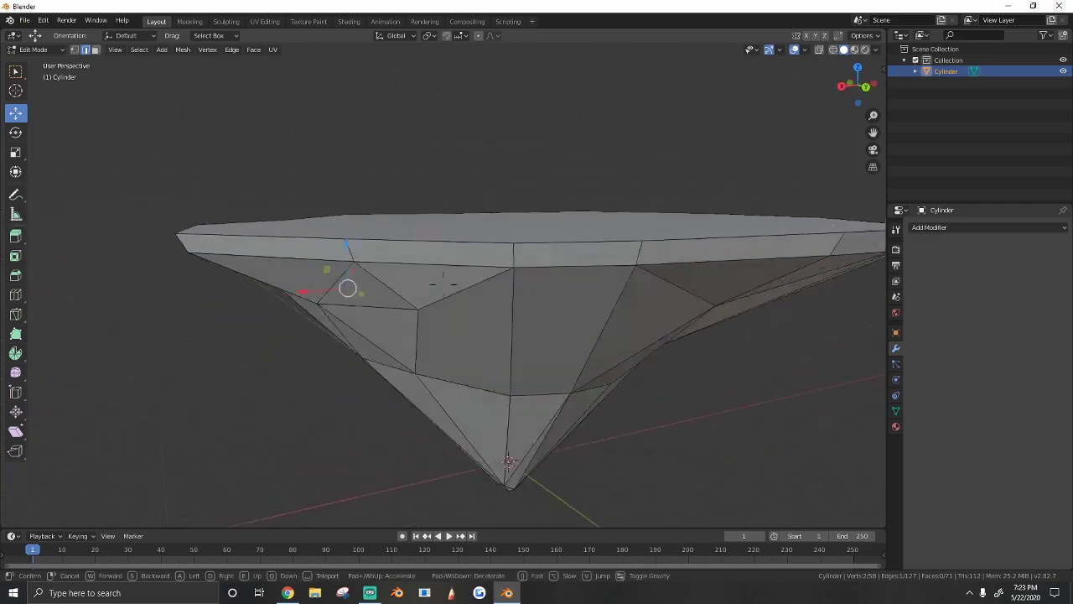
key("q")
key("s")
left_click(455, 299)
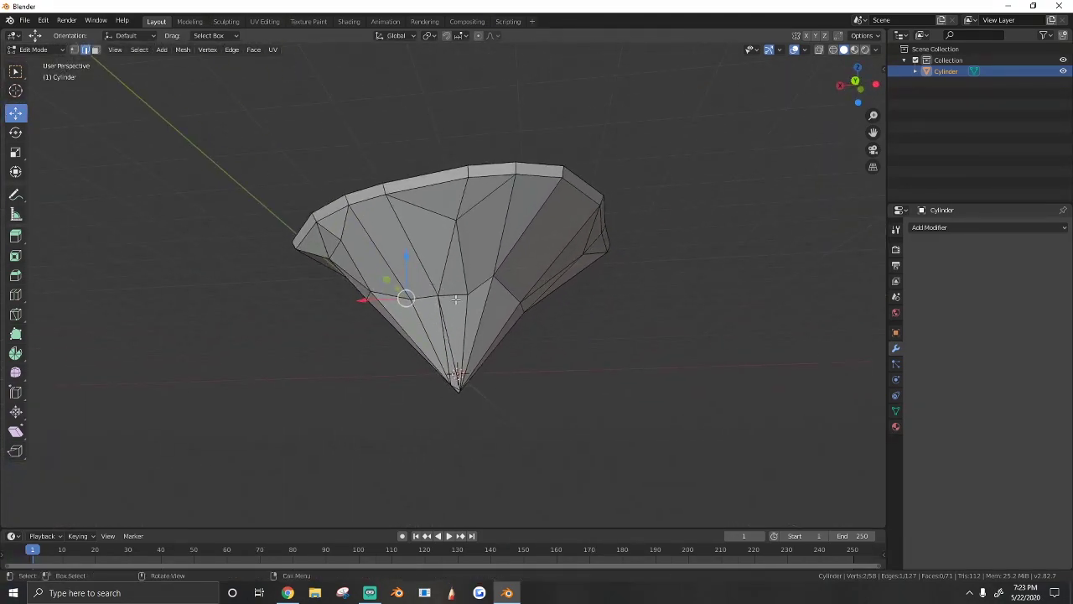
key("g")
key("z")
left_click(451, 252)
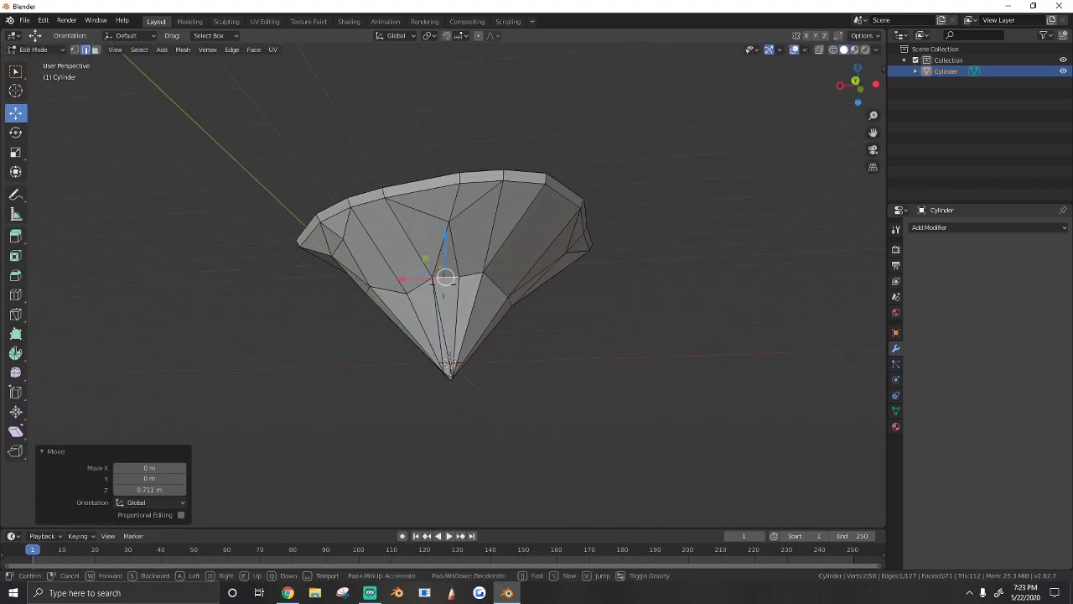
Examine the reshaped underside and irregular rim from several angles in Object Mode
key("shift+grave")
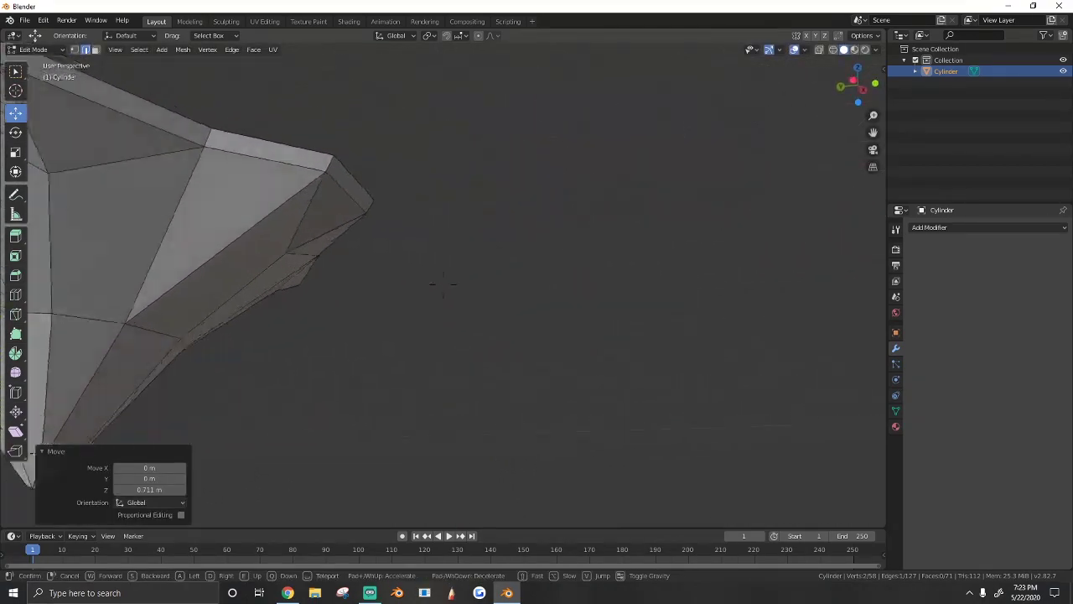
left_click(451, 290)
key("Tab")
key("shift+grave")
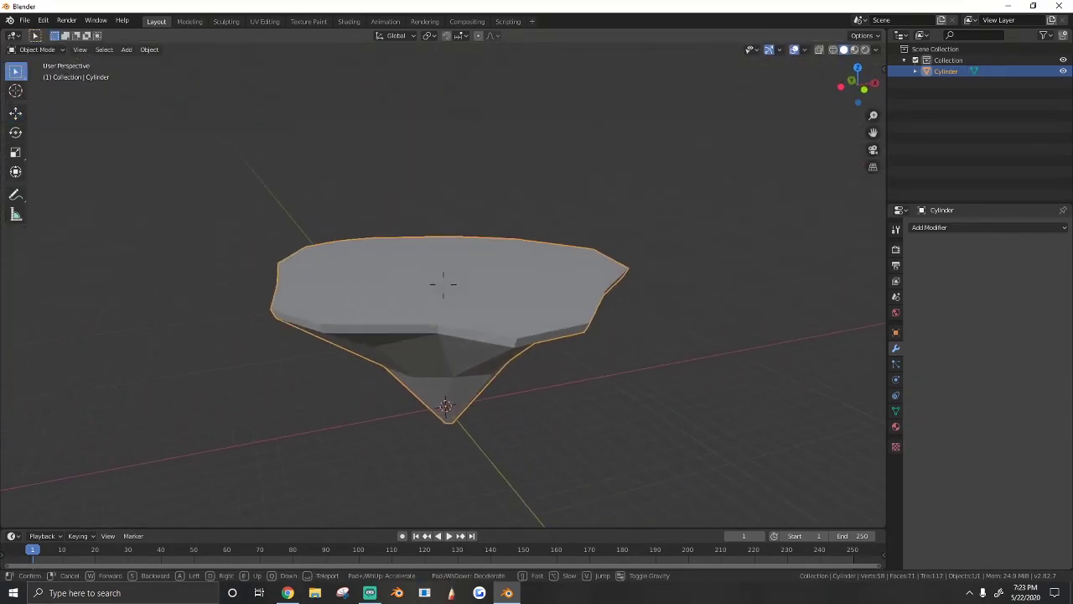
key("q")
key("s")
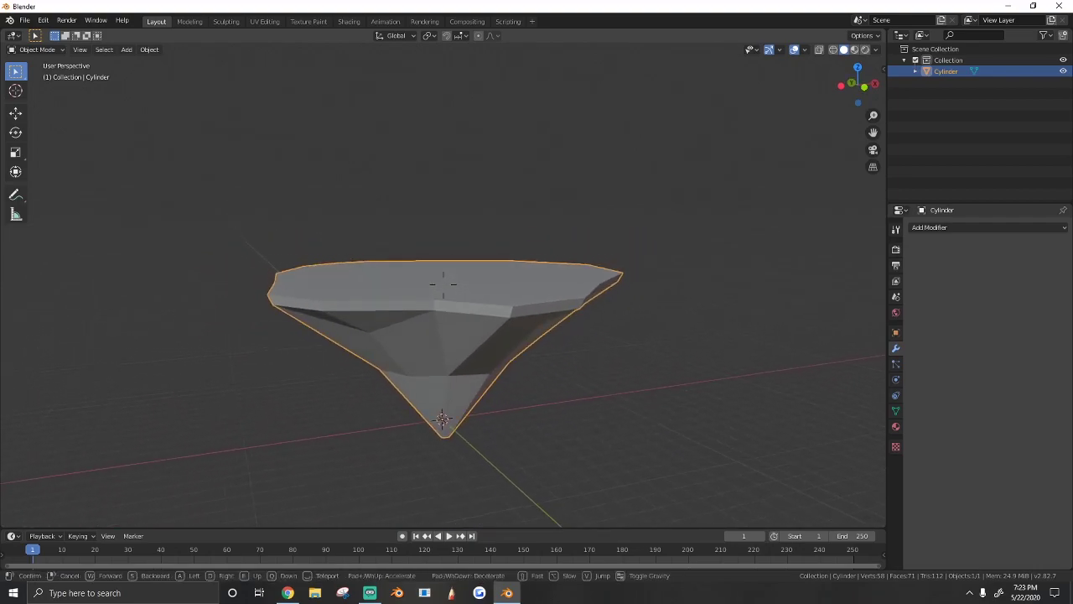
key("q")
key("d")
key("w")
key("e")
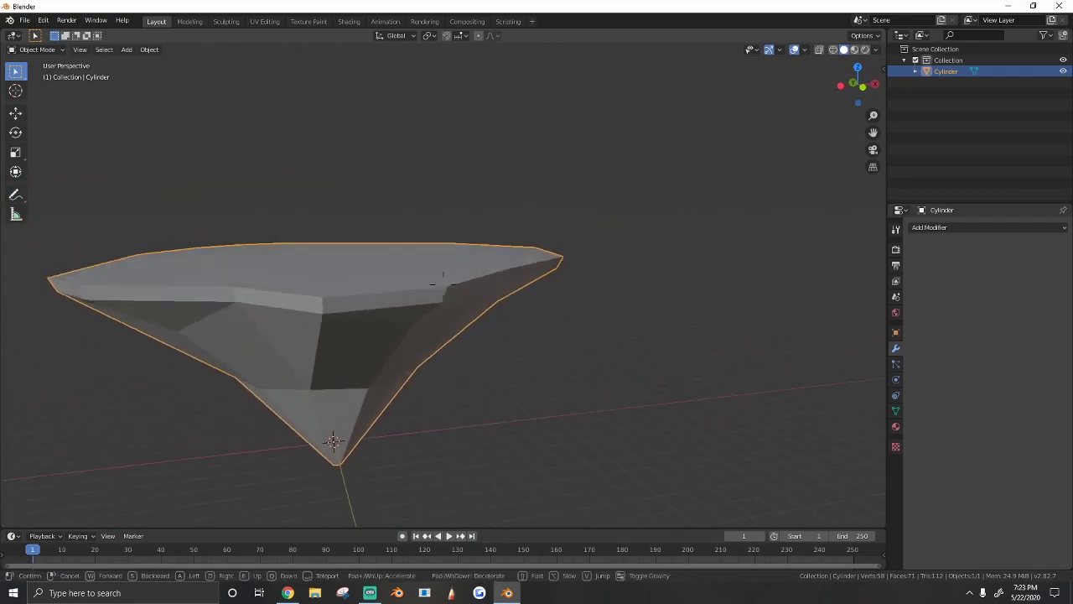
key("s")
left_click(443, 283)
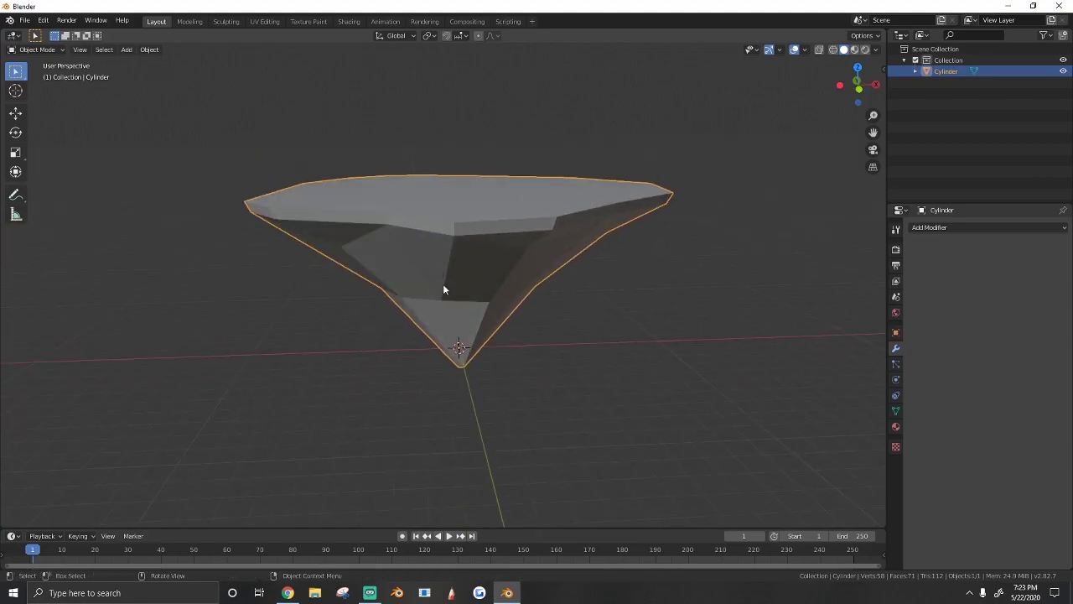
key("shift+grave")
left_click(442, 285)
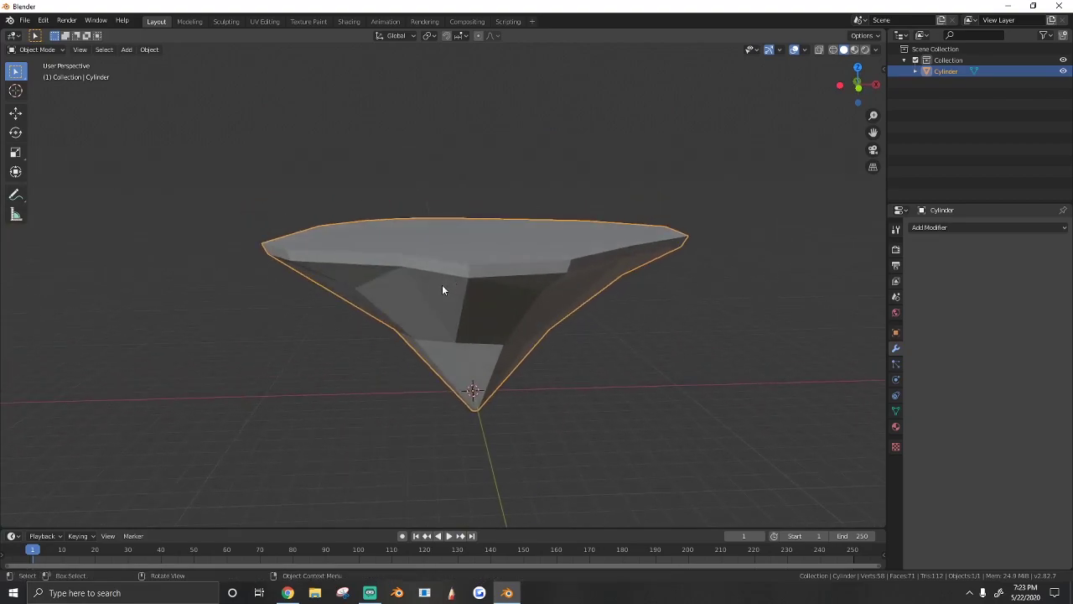
In Edit Mode, use face selection to select the whole loop of rim side faces together with the flat top face
key("Tab")
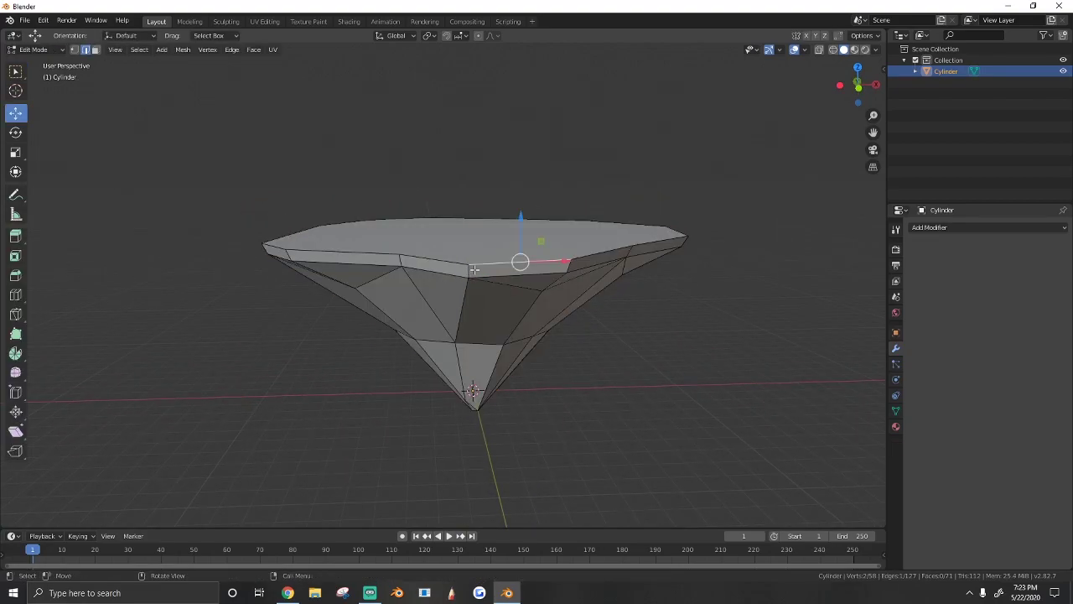
left_click(468, 271, "alt")
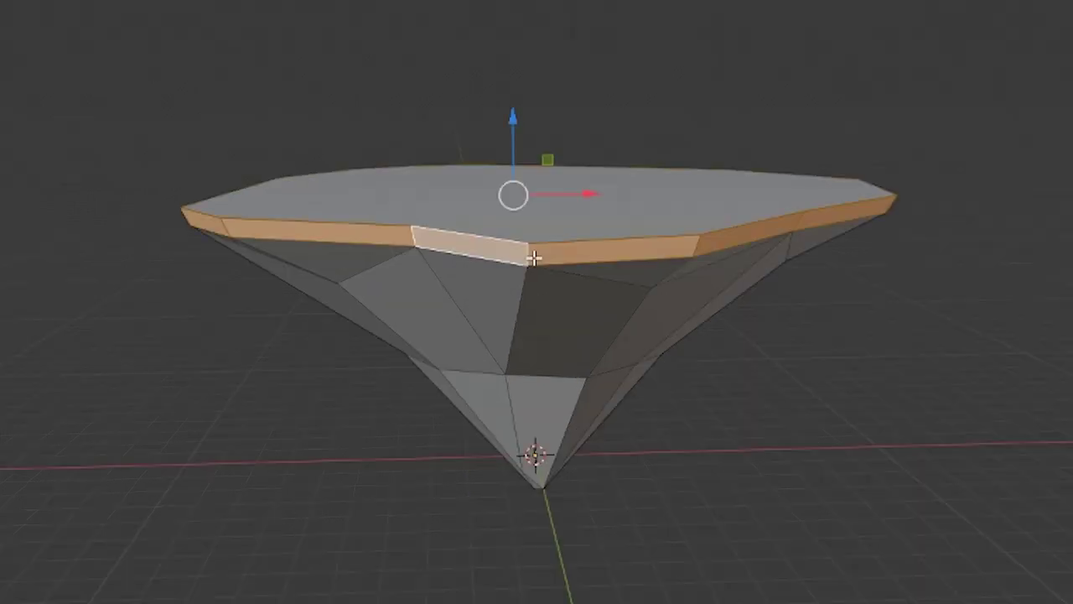
left_click(526, 225)
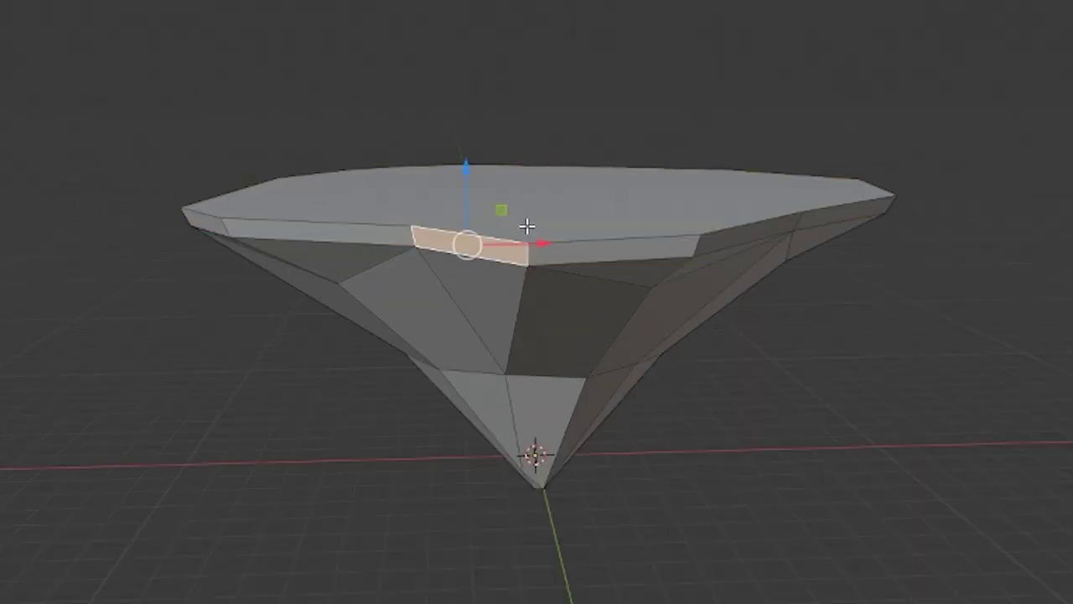
left_click(524, 249, "alt+shift")
left_click(549, 210, "shift")
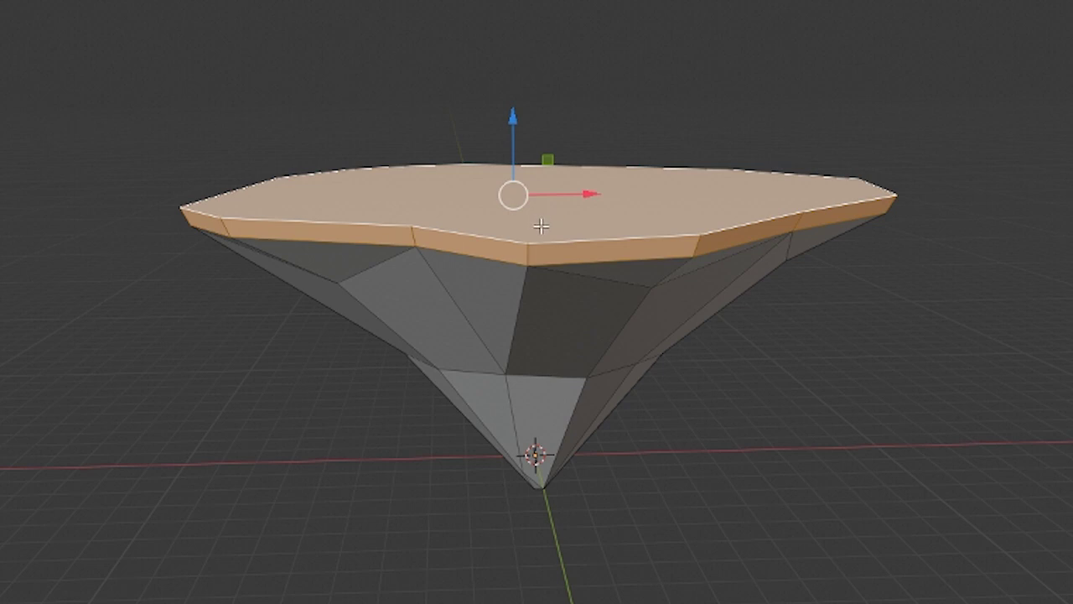
middle_click_drag(541, 227, 488, 277)
left_click_drag(501, 207, 499, 170)
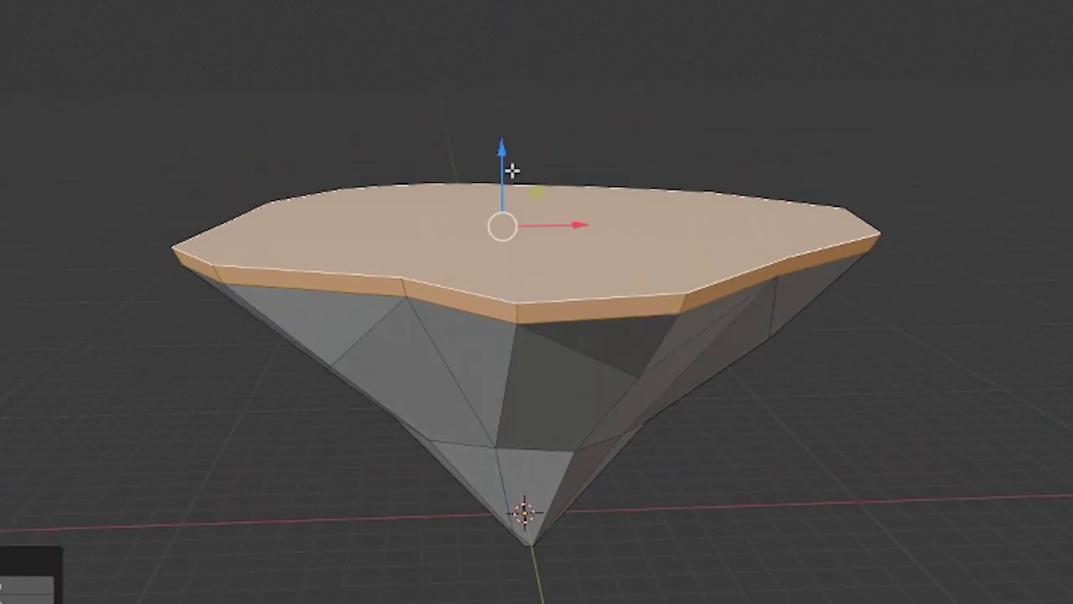
left_click(587, 337)
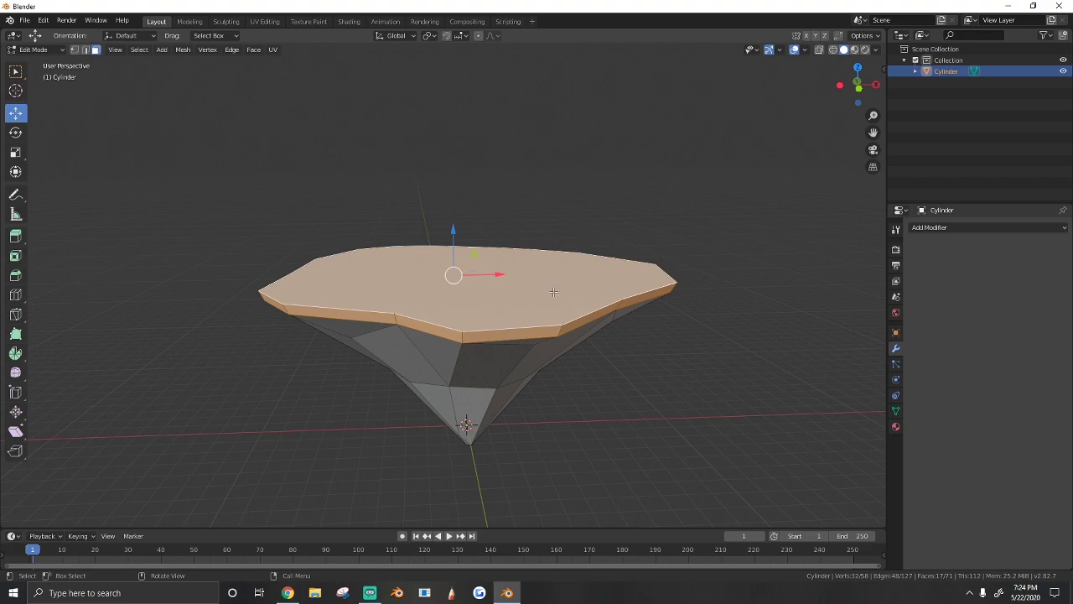
Separate the selected top and rim faces into their own object and return to Object Mode
key("p")
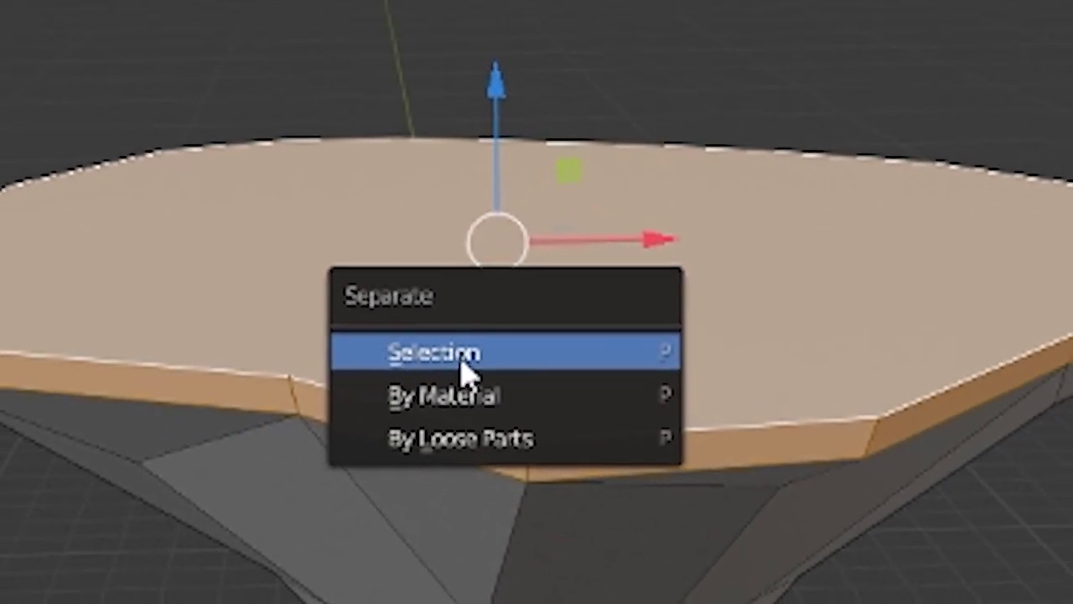
left_click(455, 360)
key("Tab")
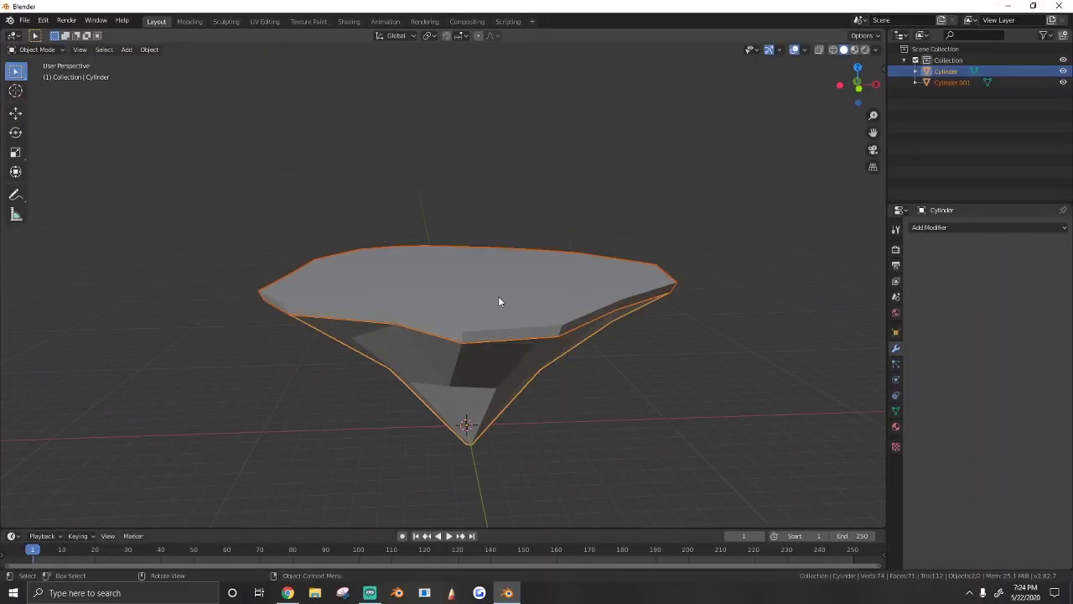
Try moving the separated top piece up along Z and undo the move
left_click(488, 322, "shift")
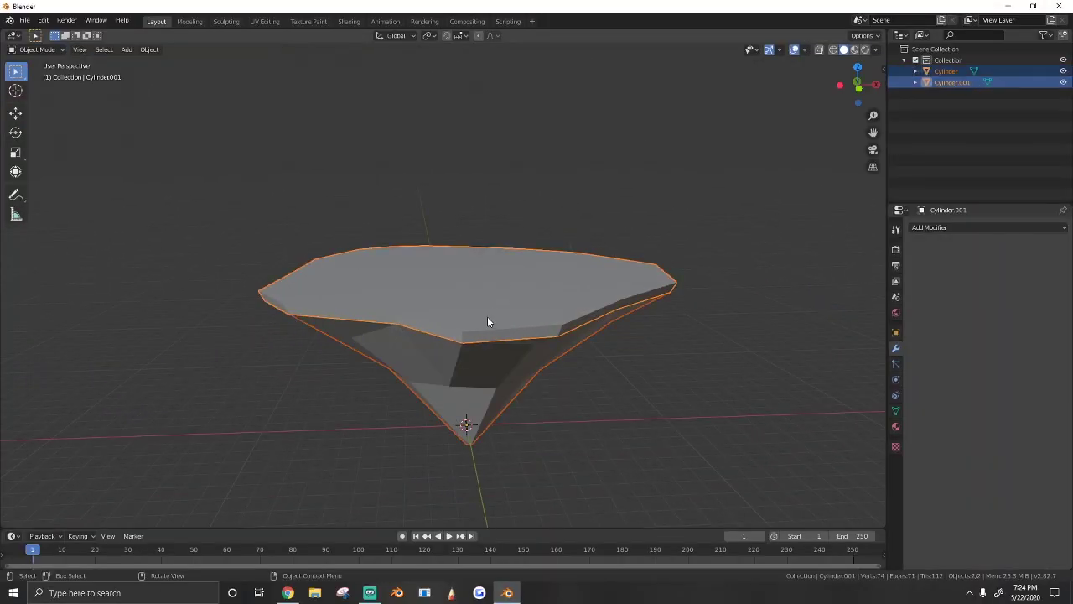
left_click_drag(465, 383, 453, 223)
key("ctrl+z")
key("ctrl+z")
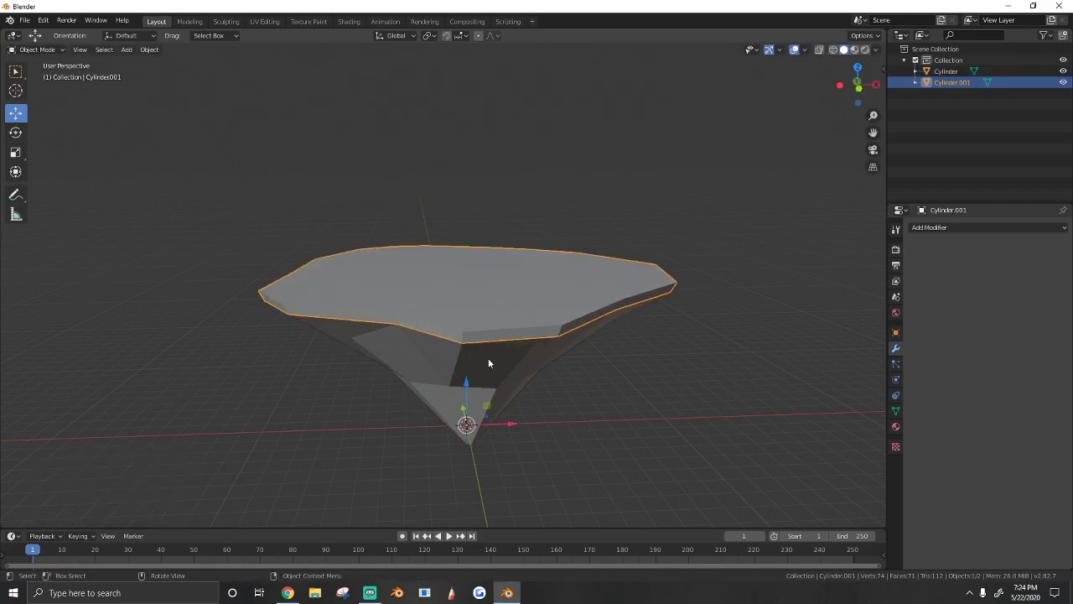
Select the separated top and the underside together and combine them back into one object
left_click(491, 365)
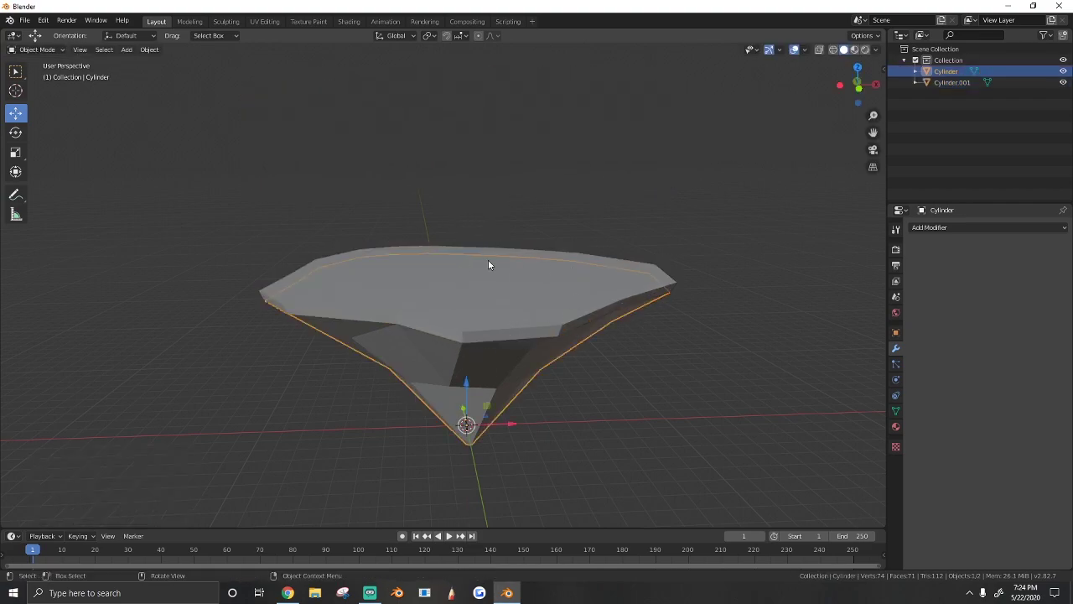
left_click(491, 267)
left_click(458, 358)
left_click(490, 323)
left_click(491, 344, "shift")
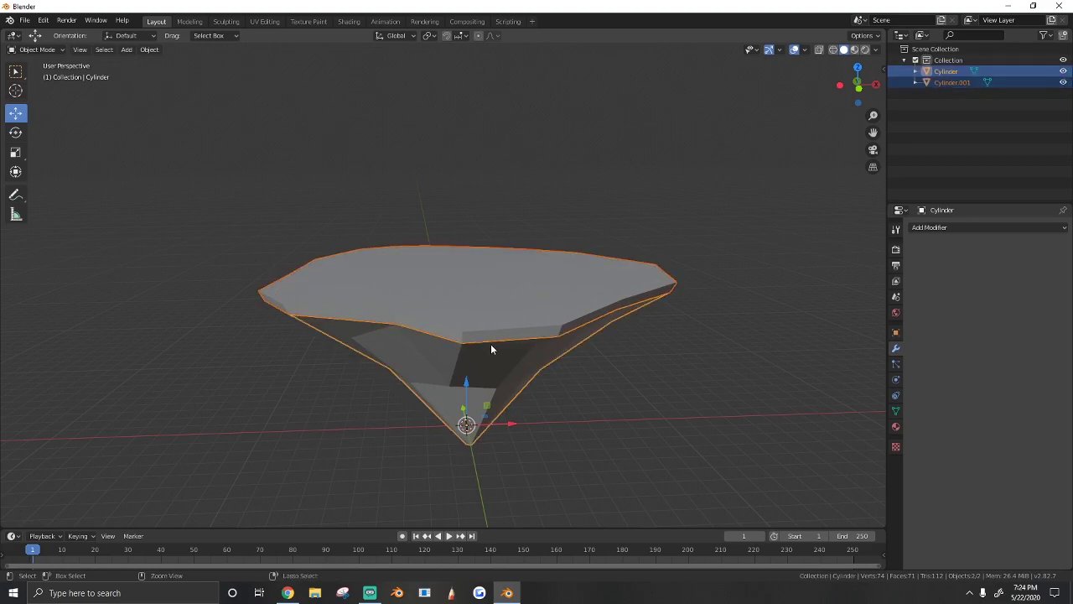
key("ctrl+j")
key("Tab")
key("Tab")
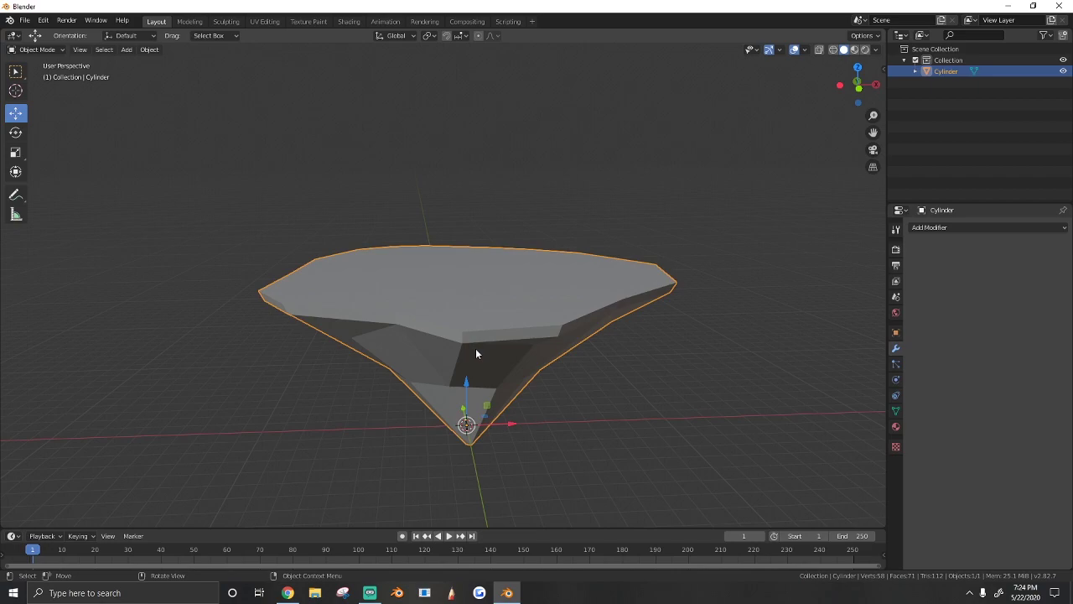
Add a new material to the object and set its Base Color source to Image Texture
left_click(895, 426)
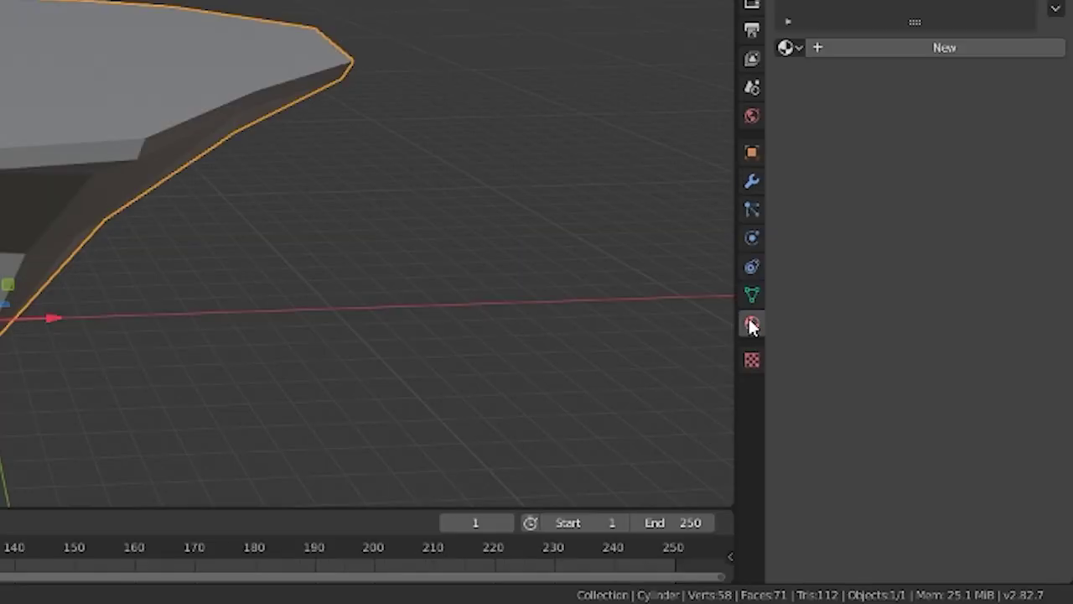
left_click(882, 49)
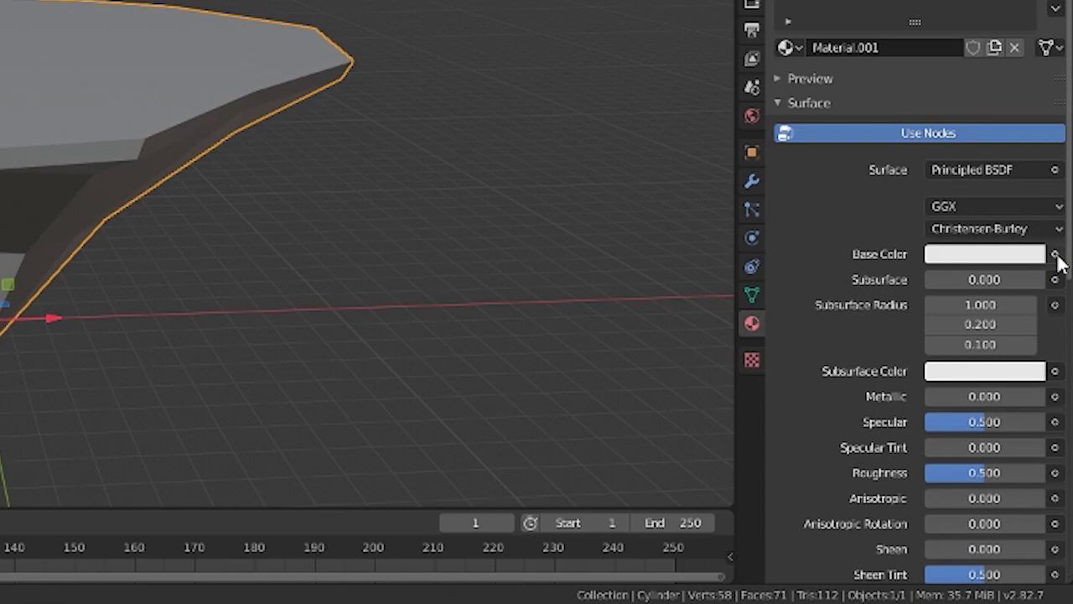
left_click(1055, 255)
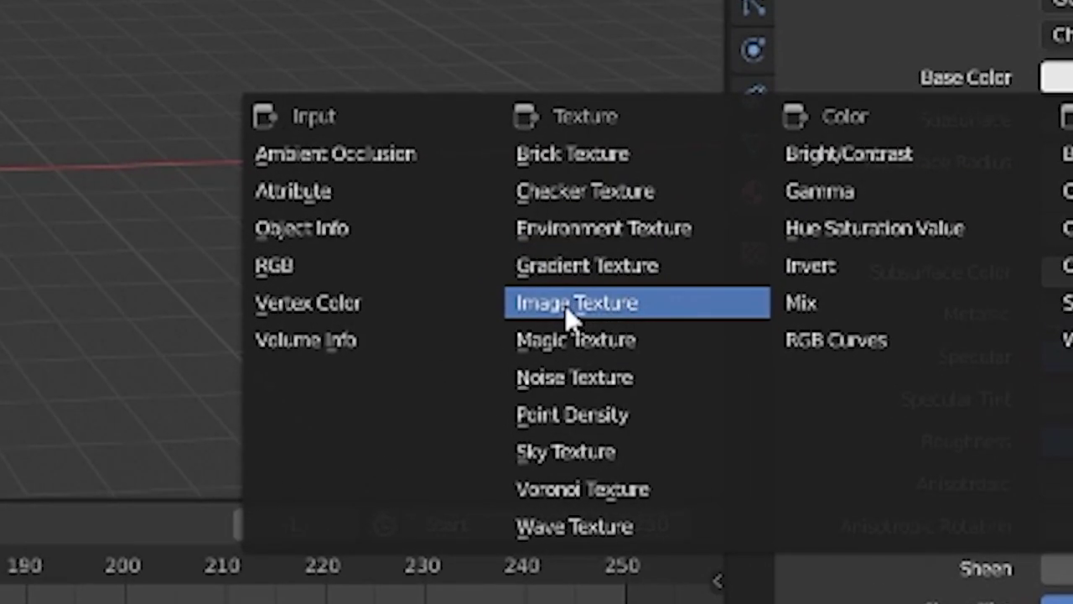
left_click(600, 315)
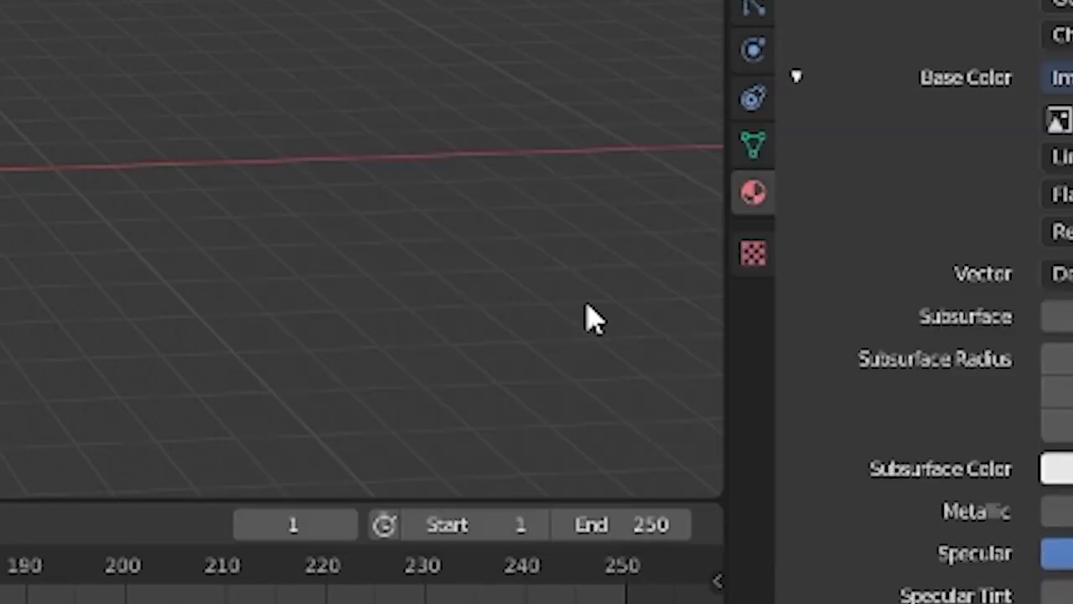
Load Icon37.png from the Documents folder as the Base Color image, picking the file in File Explorer
left_click(1052, 403)
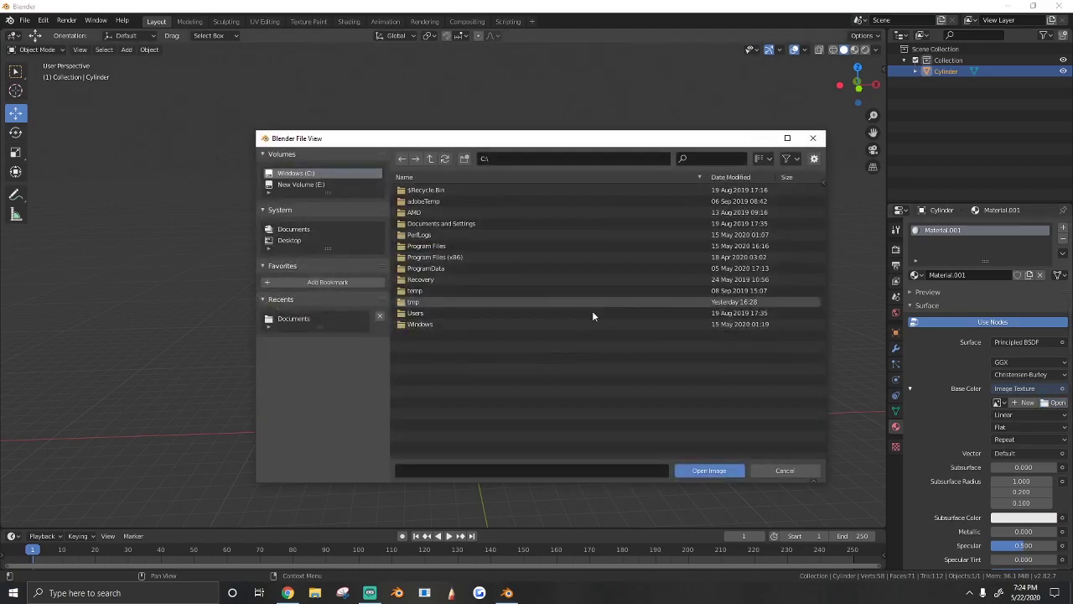
key("super+e")
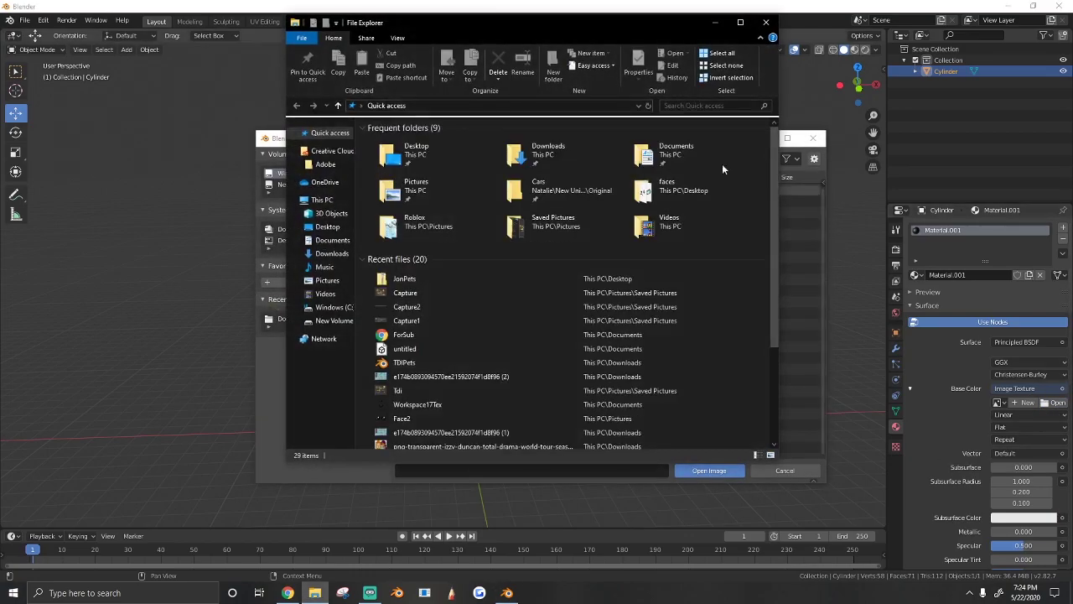
left_click_drag(538, 24, 1072, 115)
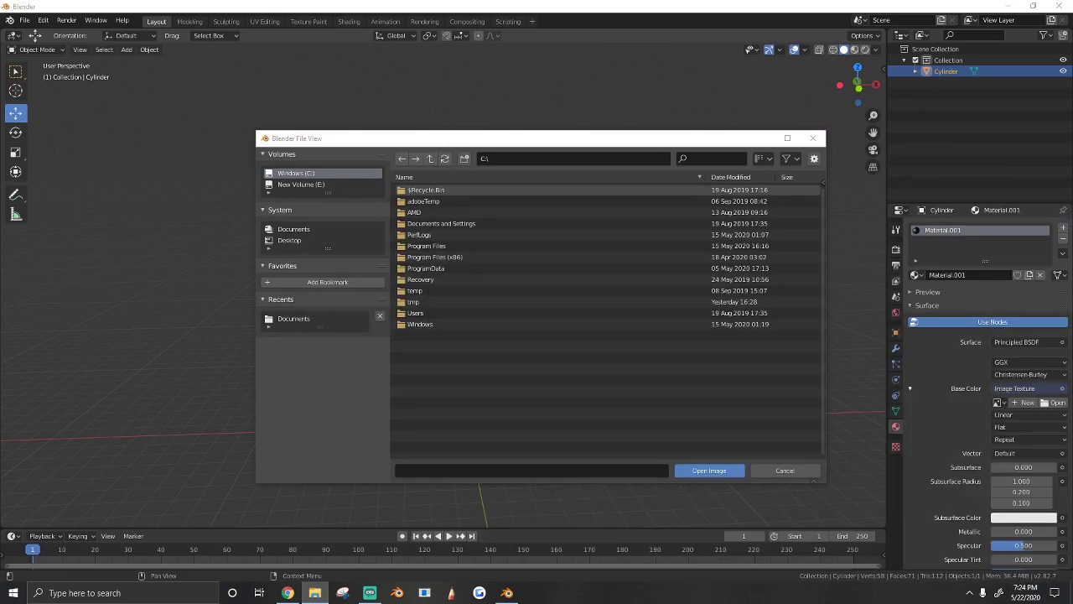
left_click_drag(679, 394, 669, 382)
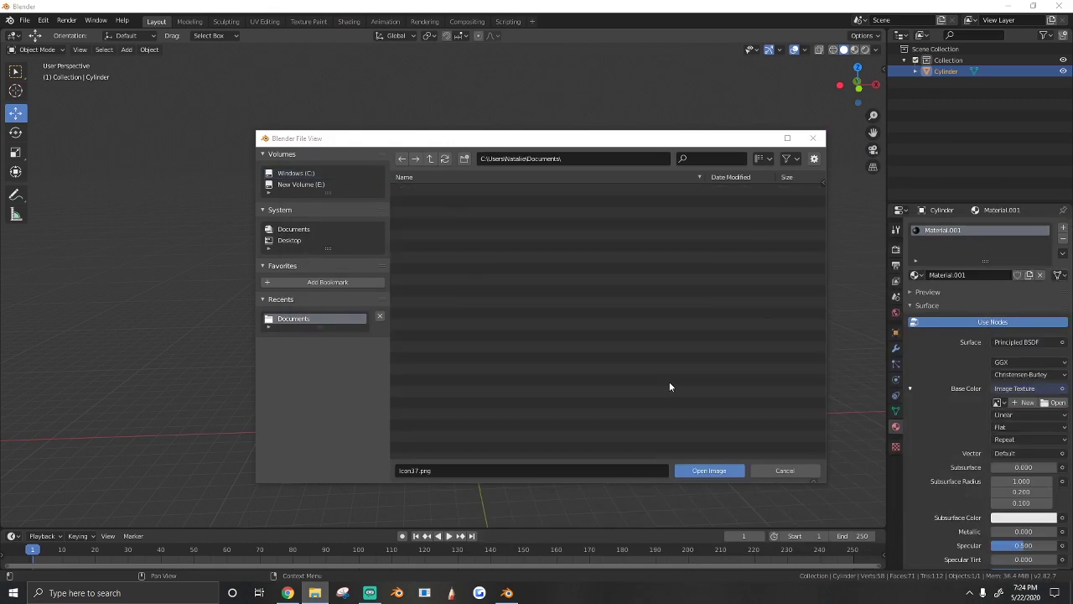
left_click(709, 471)
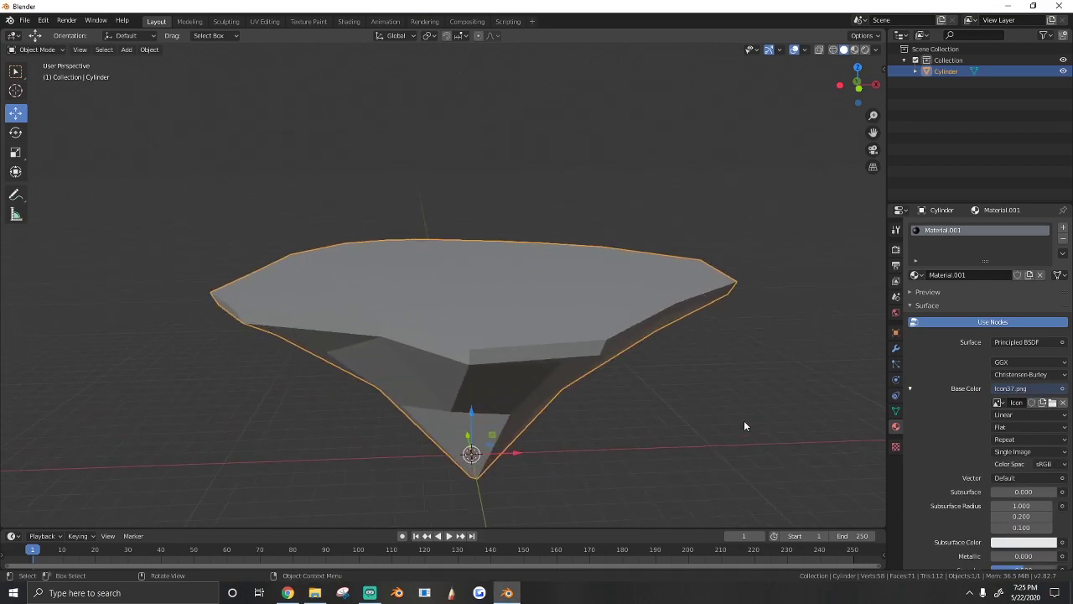
Switch to the UV Editing workspace and show the whole model beside the complete Icon37.png color palette
scroll(738, 420, "up", 1)
mouse_move(717, 416)
middle_mouse_down()
mouse_move(679, 404)
mouse_move(731, 425)
middle_mouse_up()
key("shift+grave")
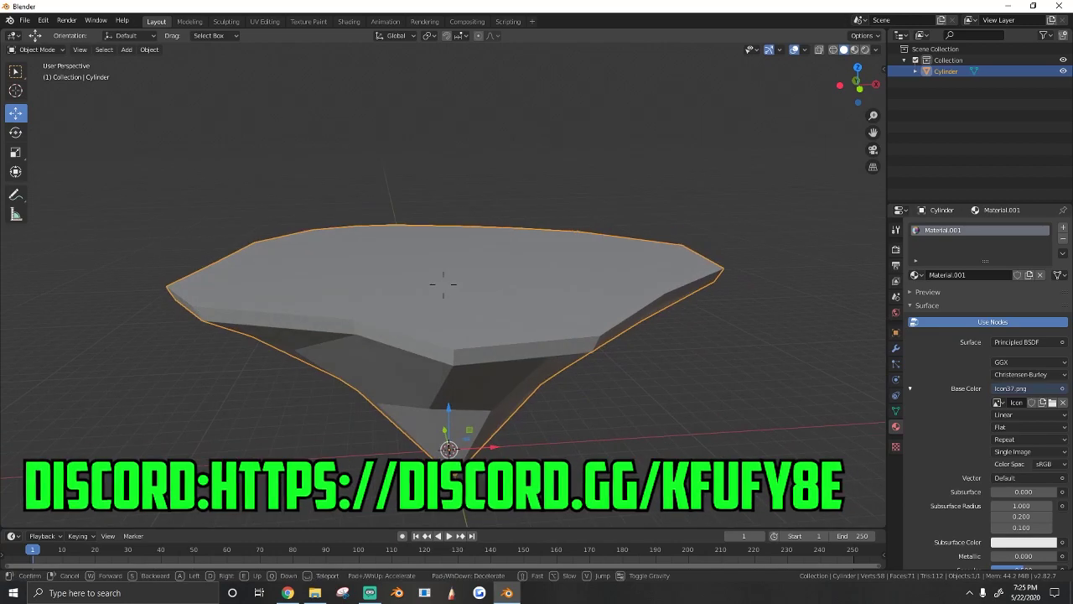
key("q")
key("e")
left_click(664, 367)
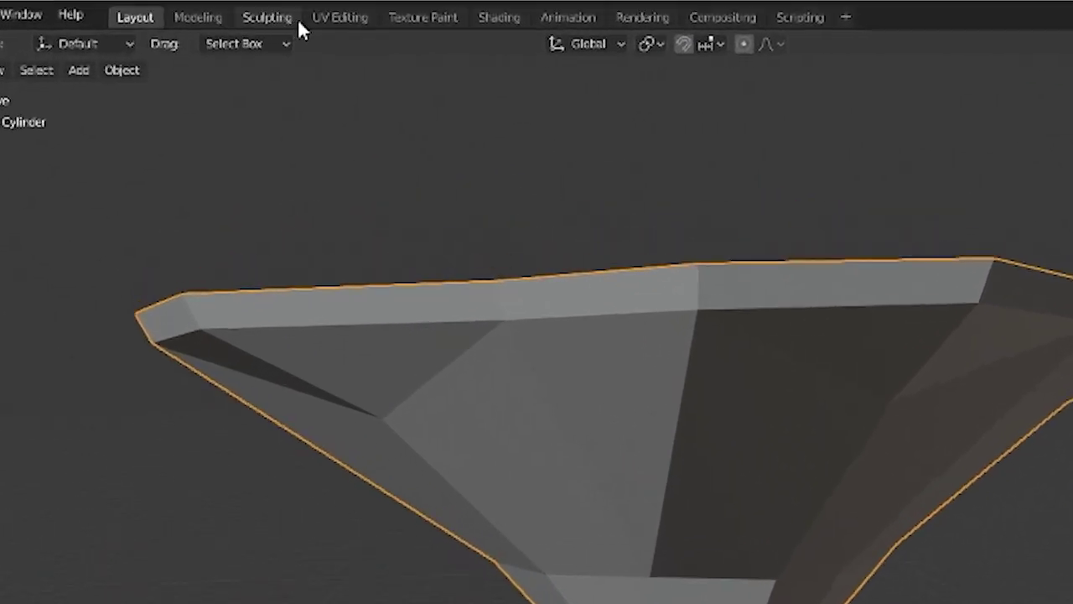
left_click(265, 21)
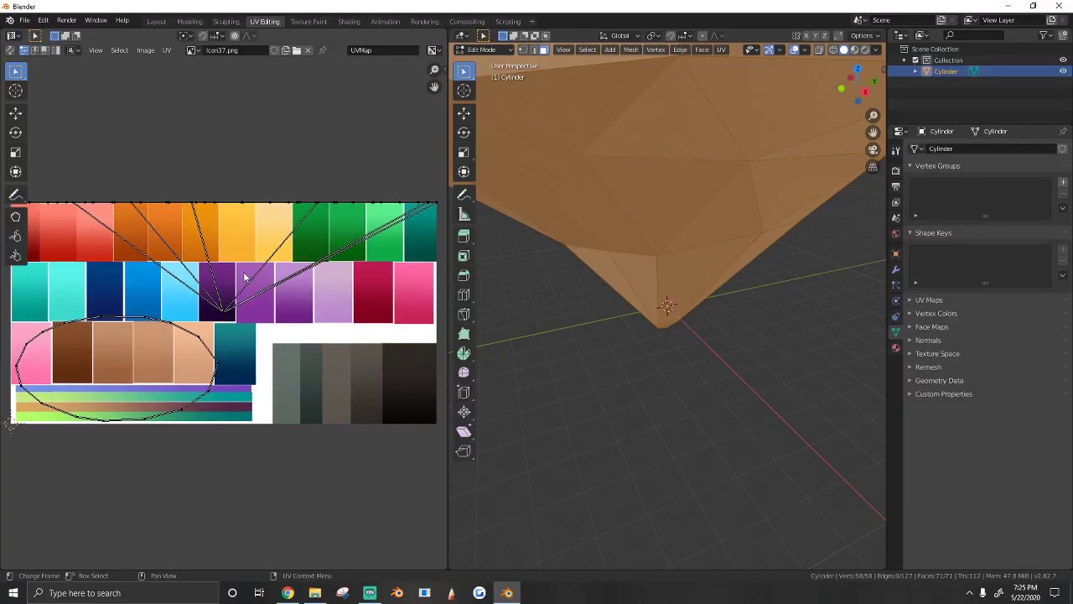
scroll(581, 292, "down", 5)
scroll(249, 277, "down", 2)
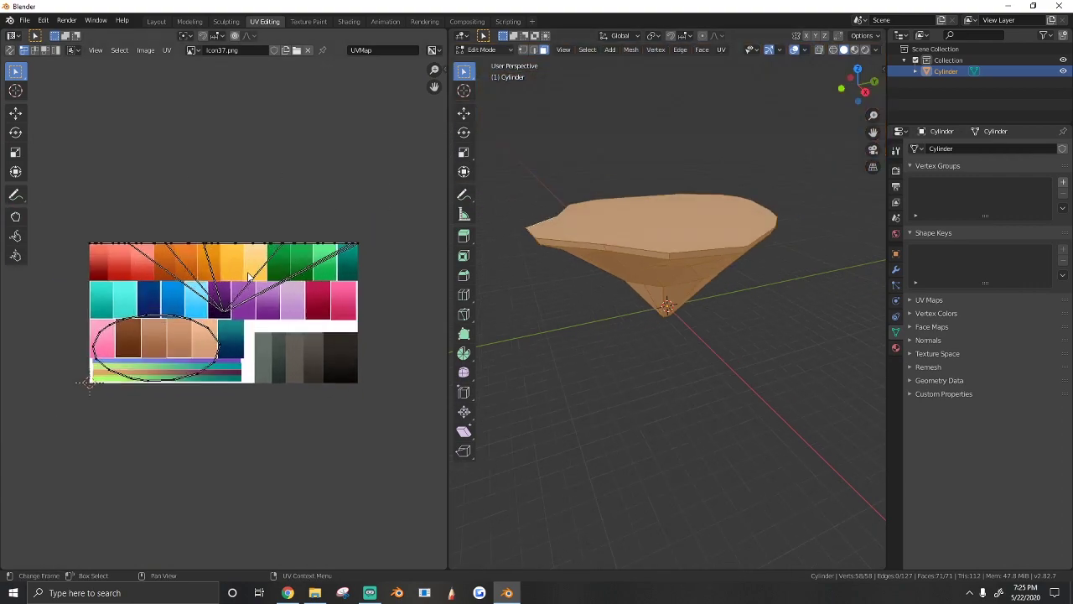
Switch the 3D viewport to the right orthographic view and unwrap the whole mesh with Project From View
scroll(249, 276, "up", 2)
left_click(563, 51)
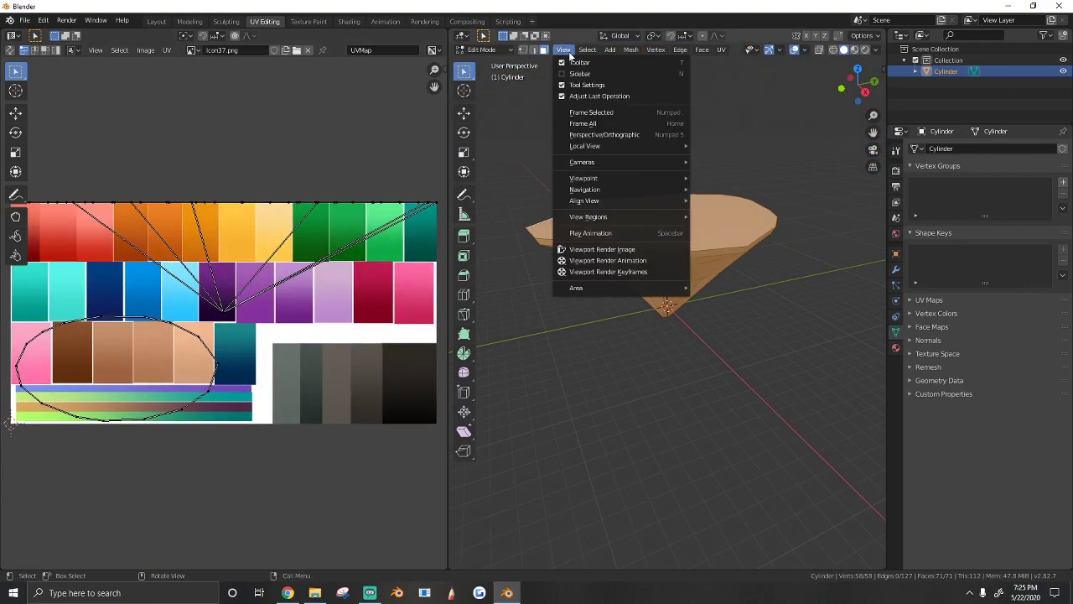
left_click(605, 136)
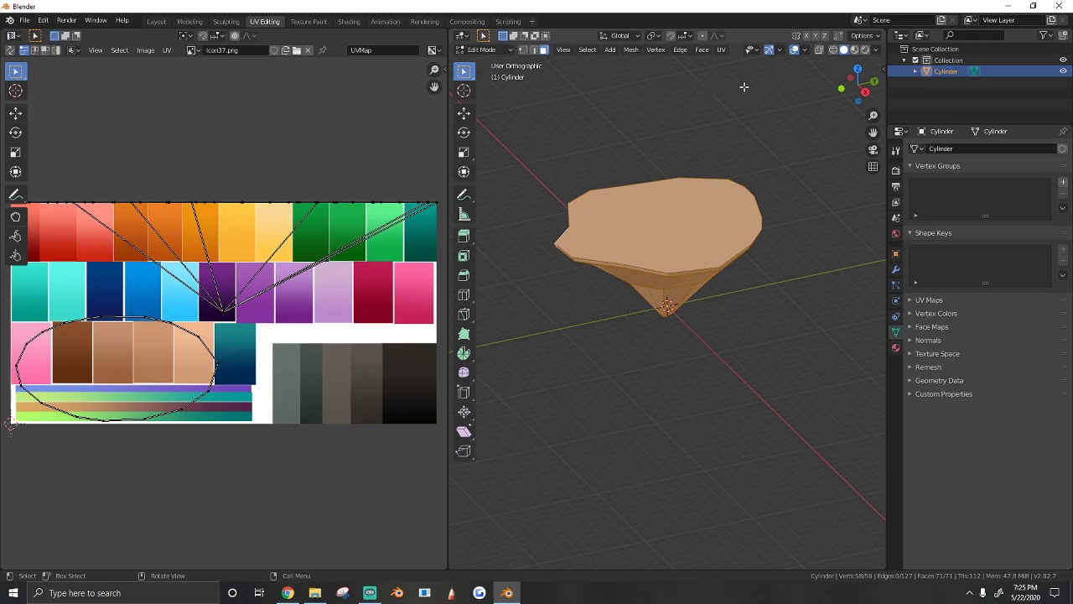
left_click(864, 91)
scroll(653, 287, "up", 4)
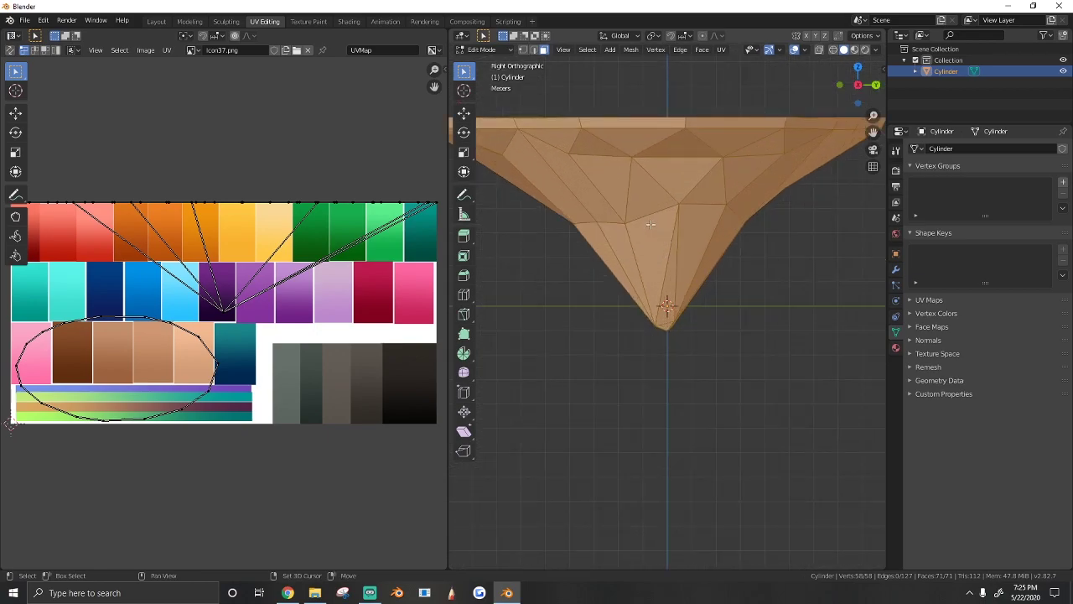
scroll(653, 287, "down", 5)
scroll(657, 283, "up", 2)
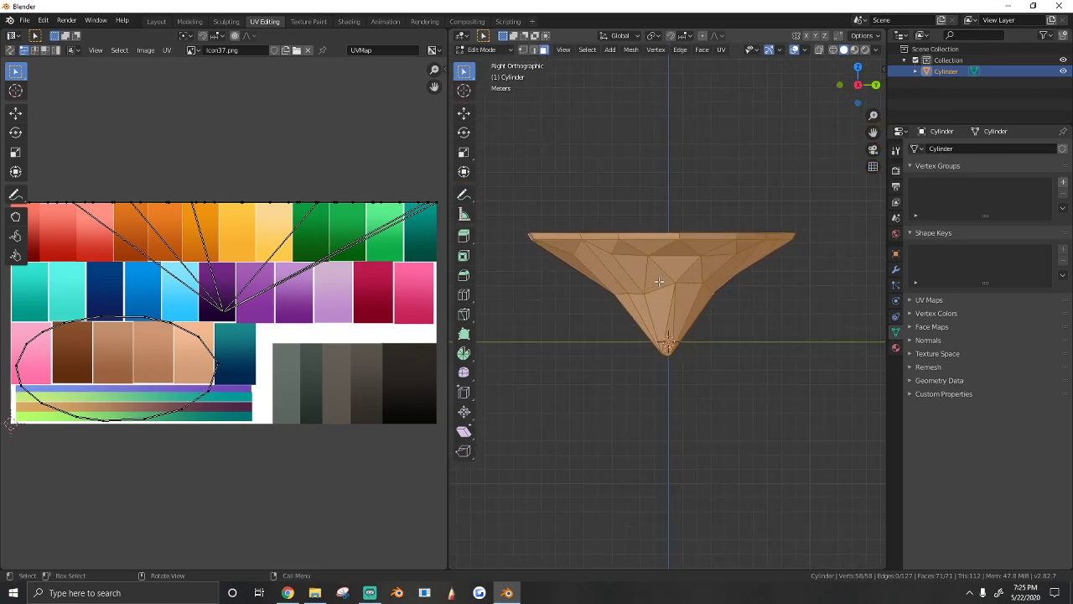
middle_click_drag(656, 282, 658, 287, "shift")
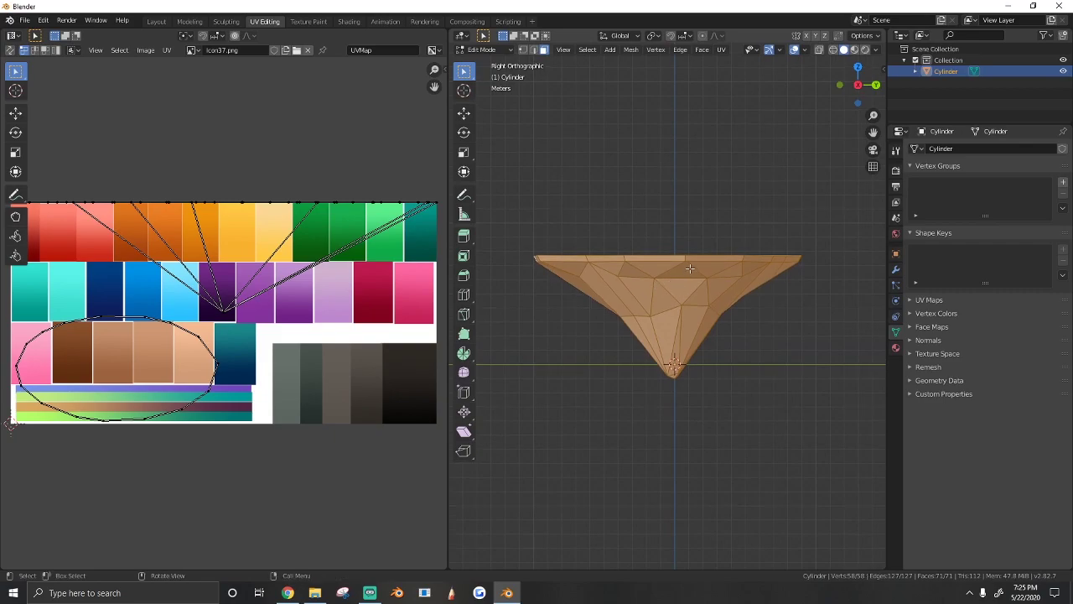
key("alt+a")
key("a")
key("u")
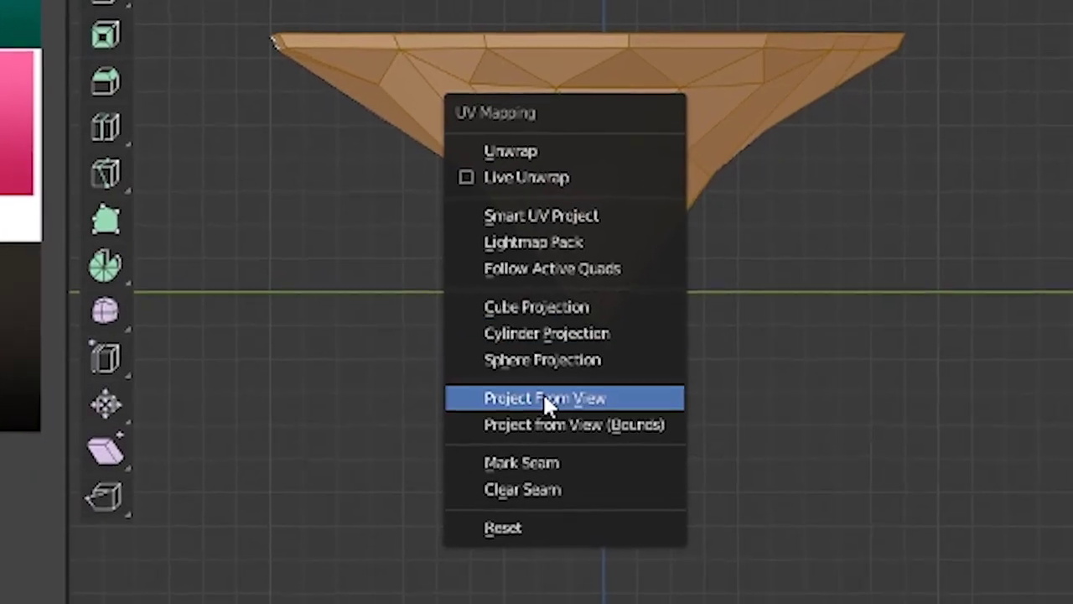
left_click(591, 404)
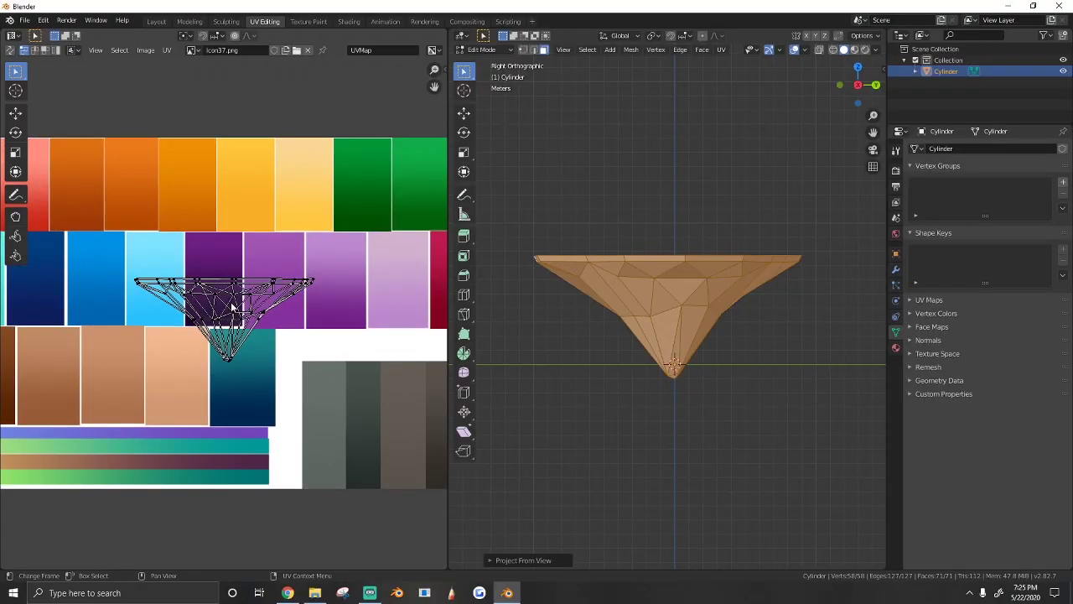
Move all the projected UVs onto the medium brown swatch beside the dark brown one and shrink them to its width
key("a")
middle_click_drag(236, 308, 345, 310)
key("g")
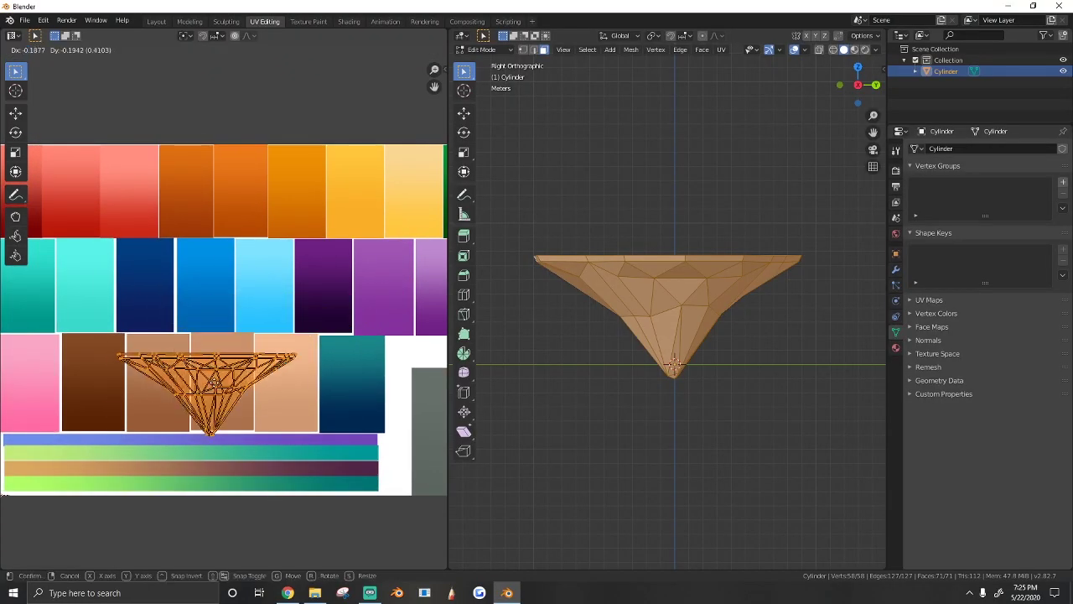
left_click(216, 375)
key("s")
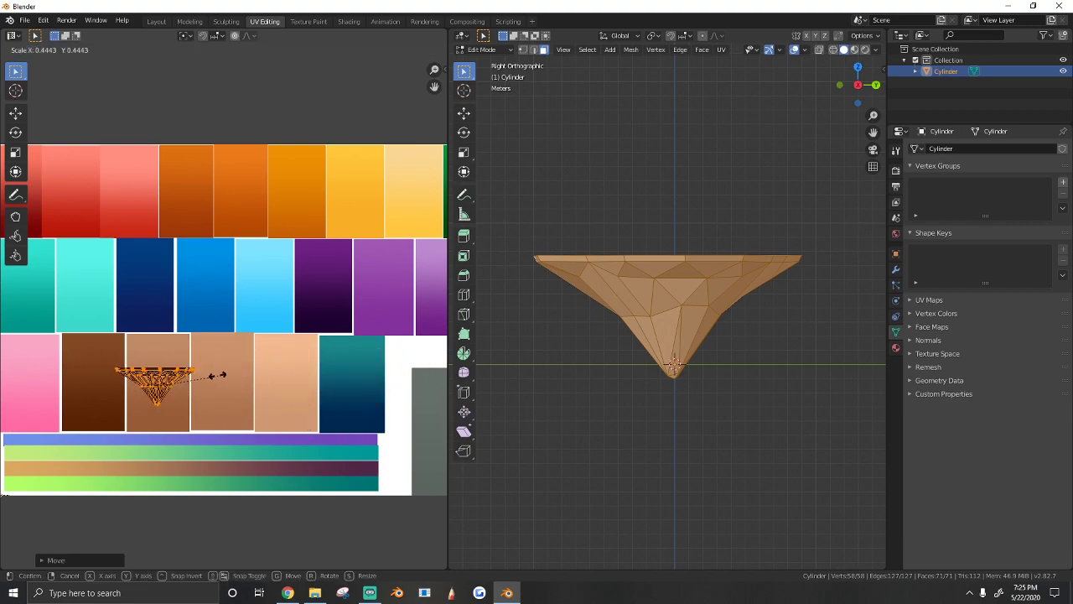
left_click(234, 365)
Stretch the UVs along Y and position them to span the height of the medium brown swatch
middle_click_drag(185, 383, 198, 383)
key("s")
key("y")
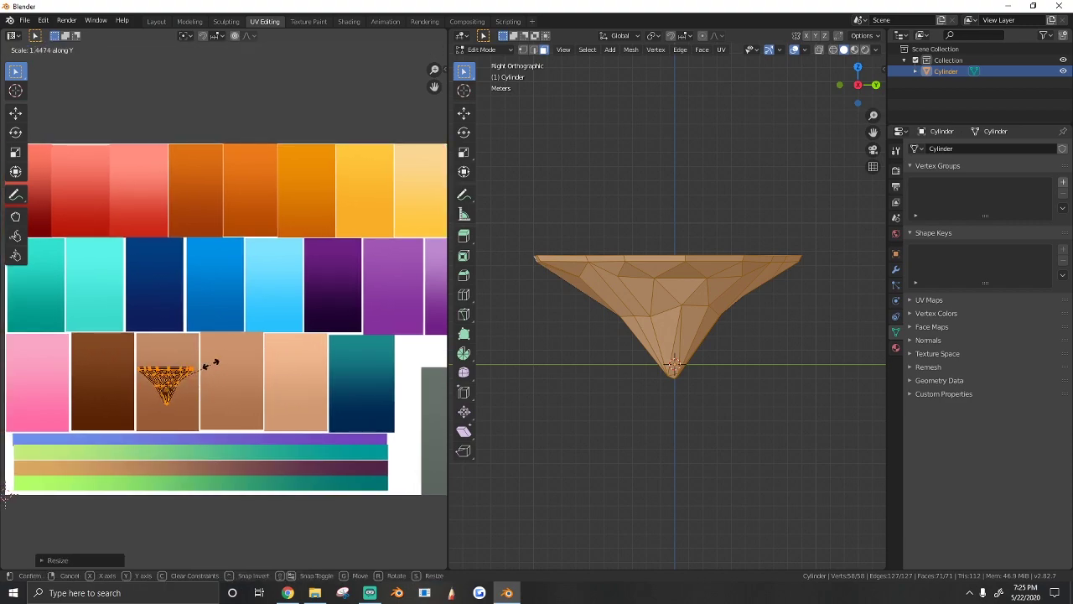
left_click(202, 289)
key("g")
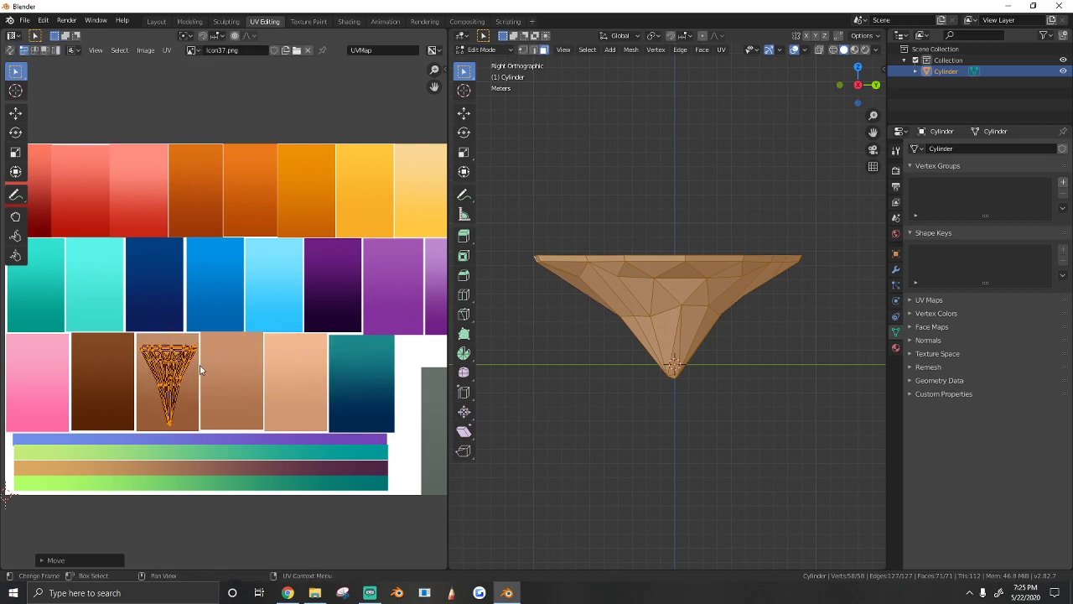
left_click(201, 368)
Show the model in Material Preview shading and clear the face selection to check the brown gradient
left_click(680, 363)
key("z")
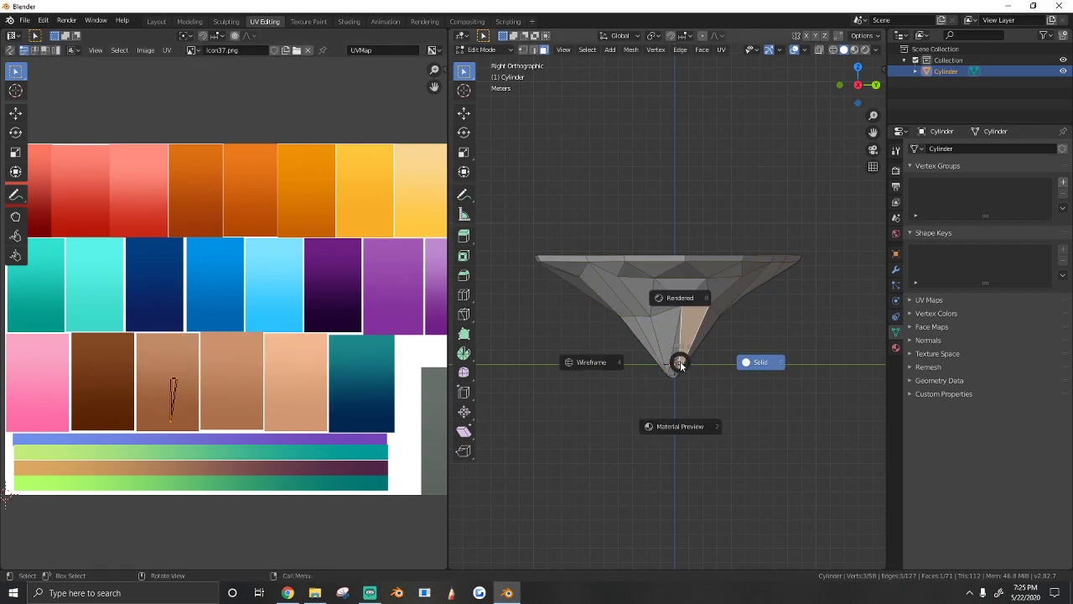
left_click(676, 422)
scroll(670, 359, "up", 3)
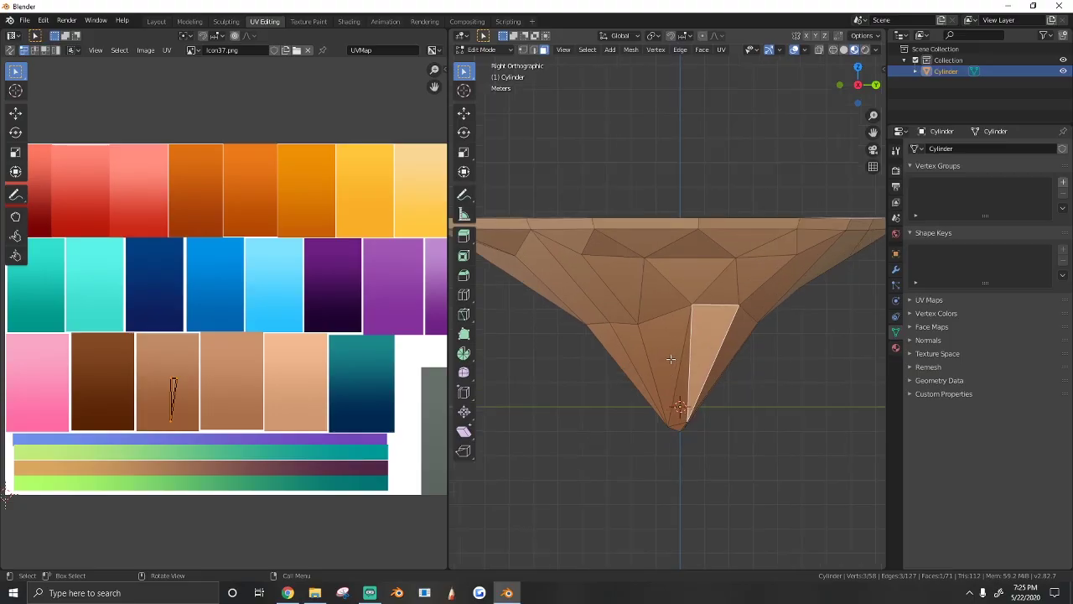
key("a")
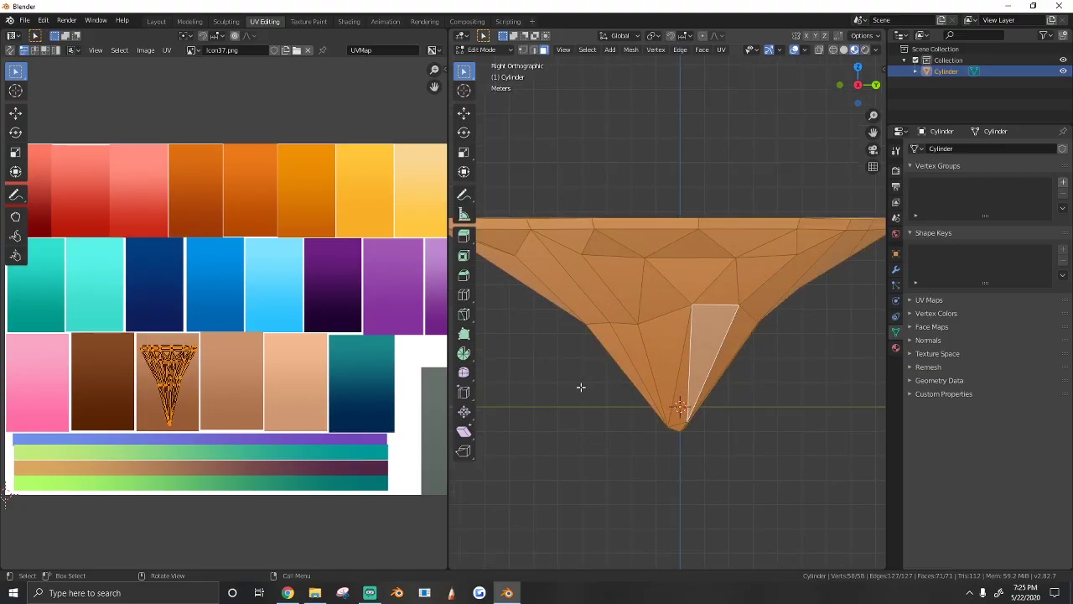
scroll(604, 388, "down", 3)
key("alt+a")
scroll(645, 368, "up", 3)
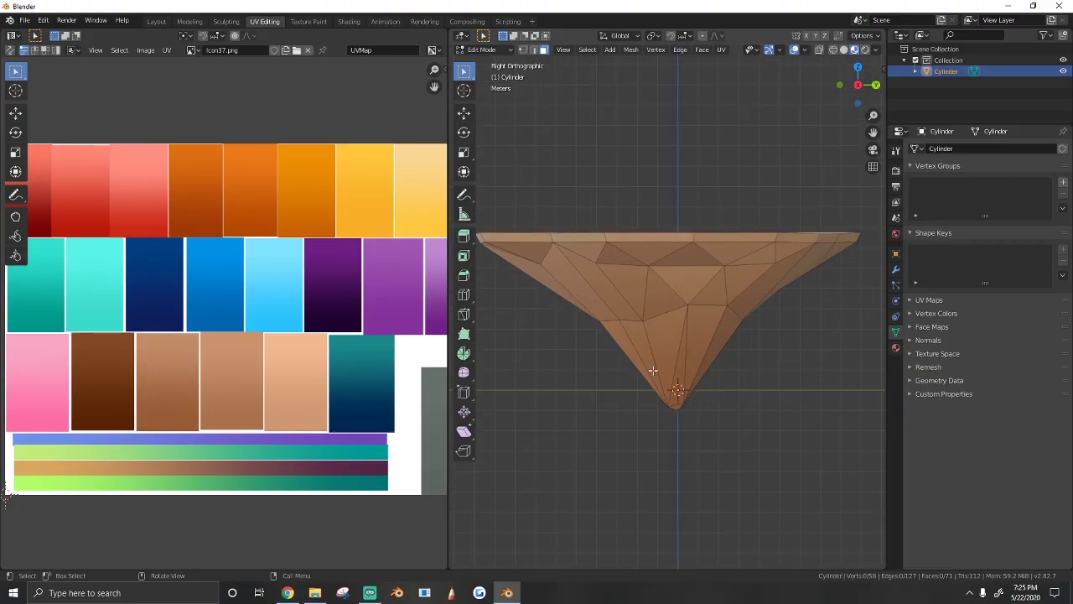
scroll(673, 354, "down", 2)
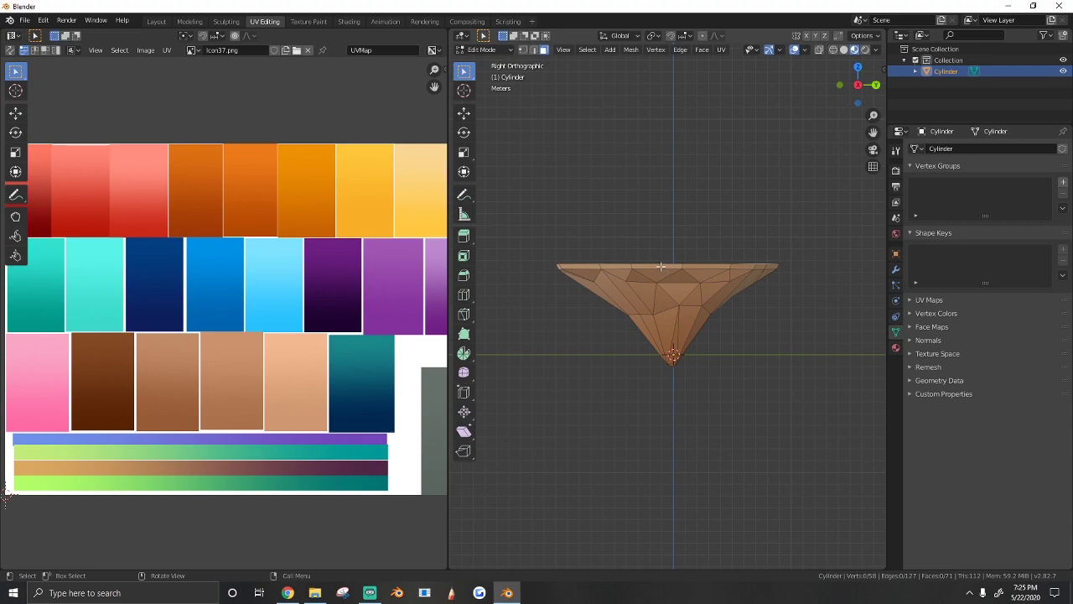
Select the face loop around the rim together with the flat top face, returning to the right orthographic view
scroll(671, 260, "up", 4)
left_click(704, 208, "alt")
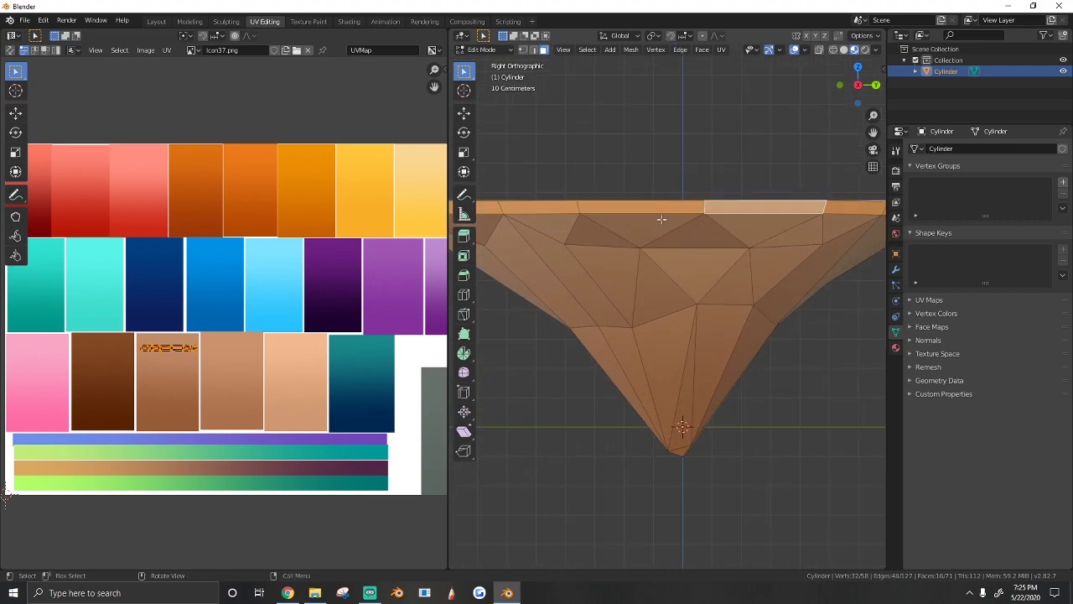
middle_click_drag(661, 218, 668, 297)
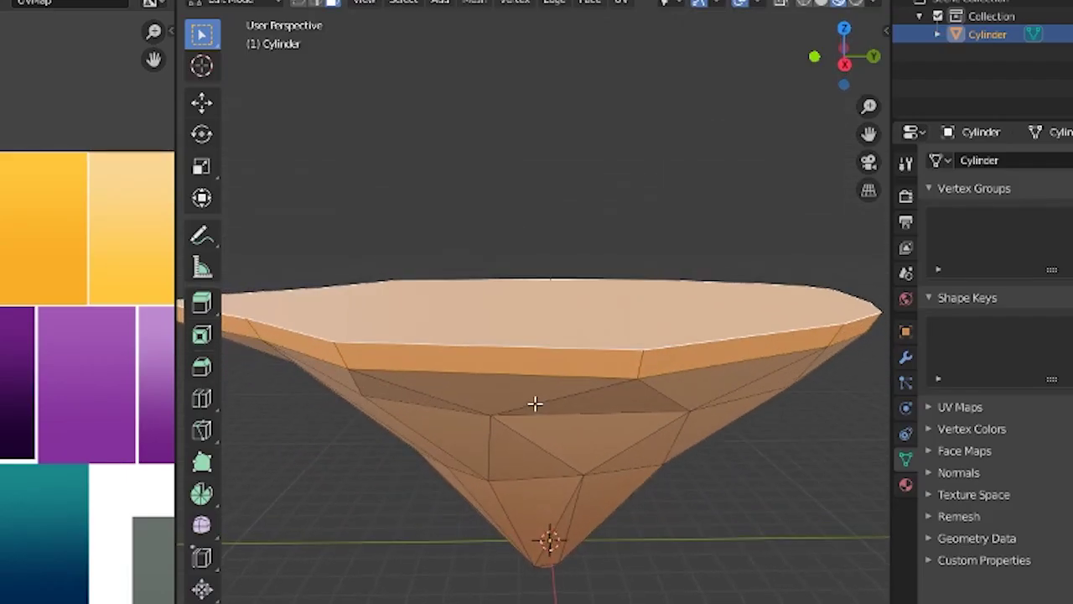
middle_click_drag(535, 404, 538, 296)
left_click(844, 63)
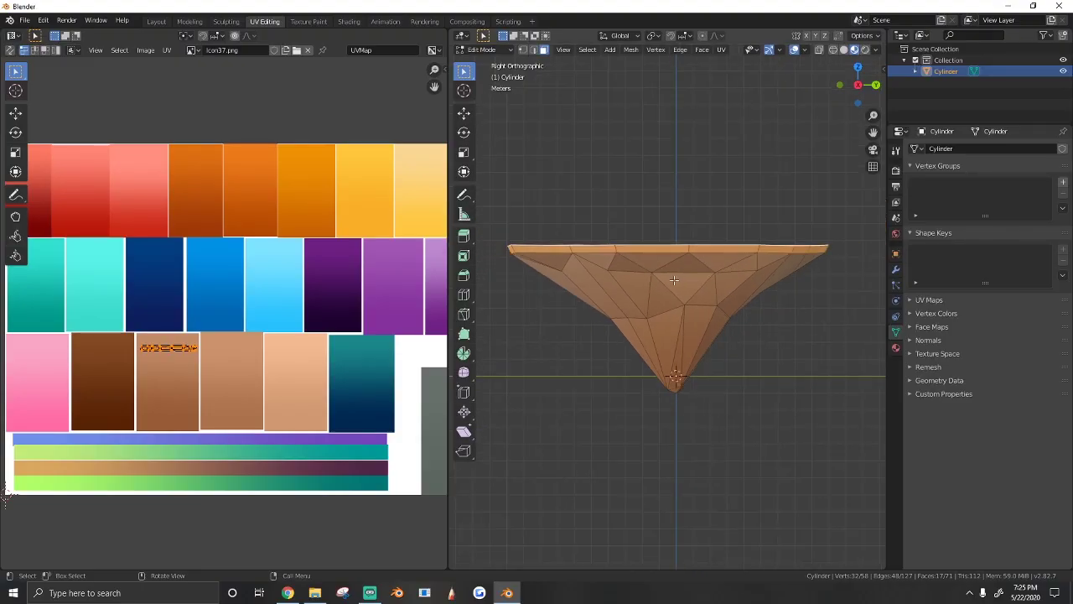
scroll(217, 303, "down", 2)
scroll(217, 303, "up", 2)
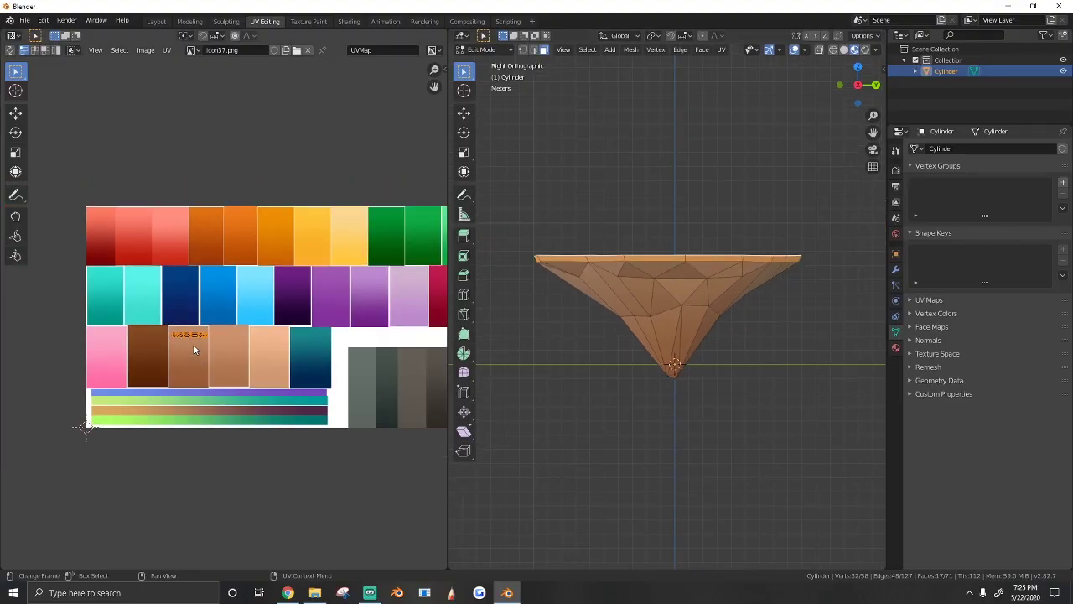
Move the rim and top UVs onto the middle green swatch of the palette
key("g")
left_click(427, 249)
scroll(428, 249, "up", 3)
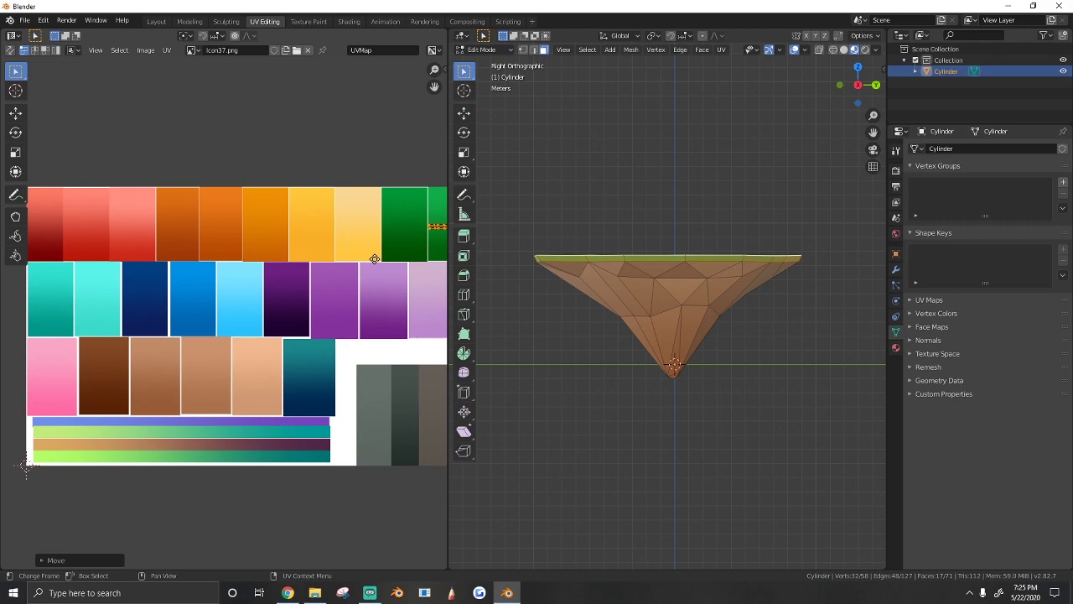
middle_click_drag(359, 295, 311, 311)
key("g")
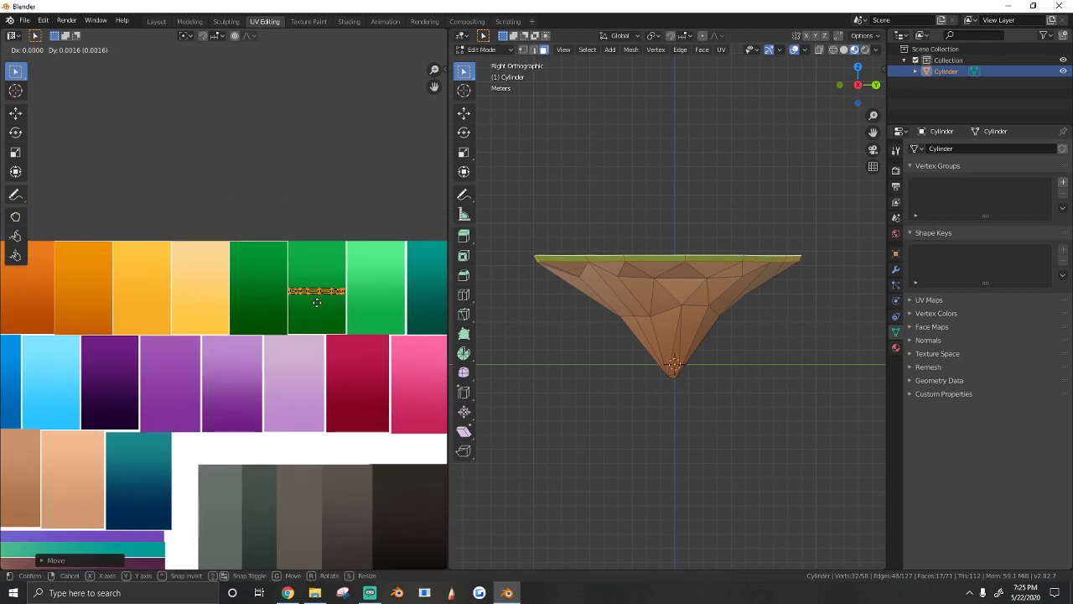
left_click(314, 305)
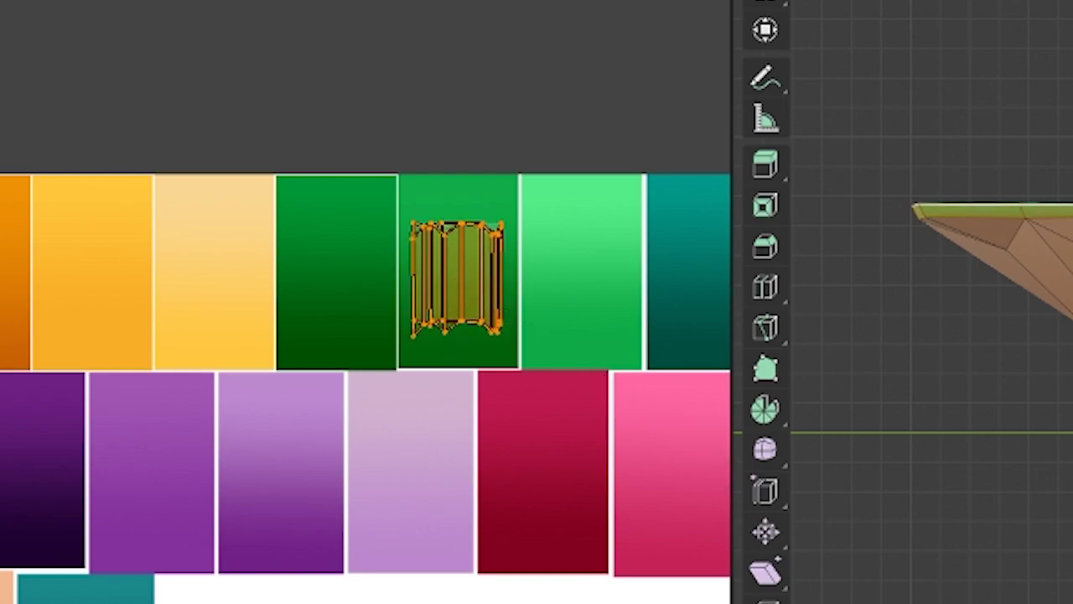
Scale and reposition the rim and top UVs to fill most of the middle green swatch, then clear the selection
key("g")
left_click(557, 206)
key("s")
left_click(579, 210)
key("g")
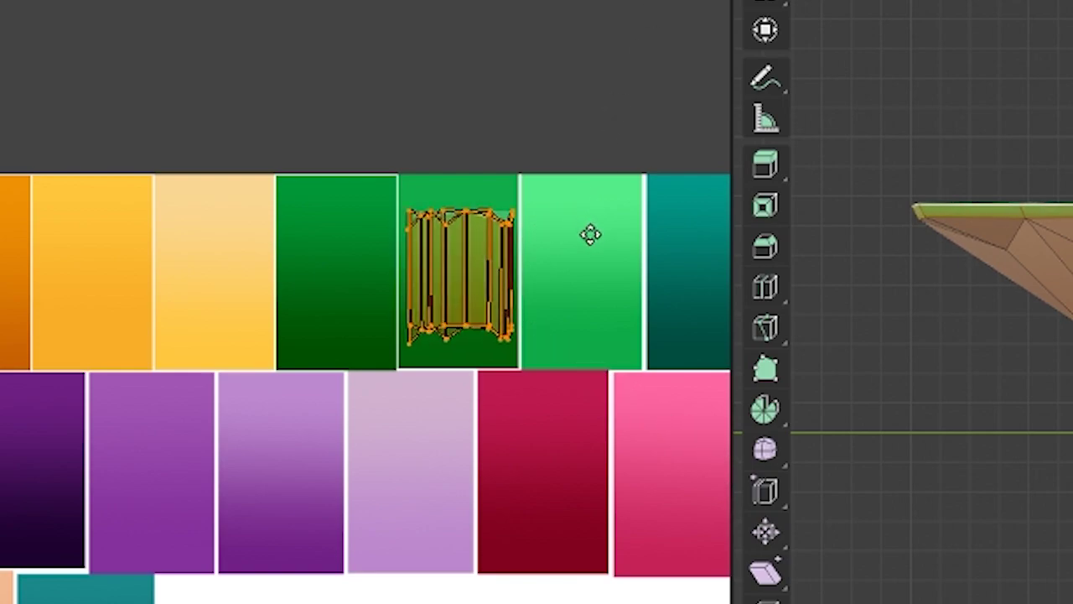
left_click(584, 222)
key("a")
key("alt+a")
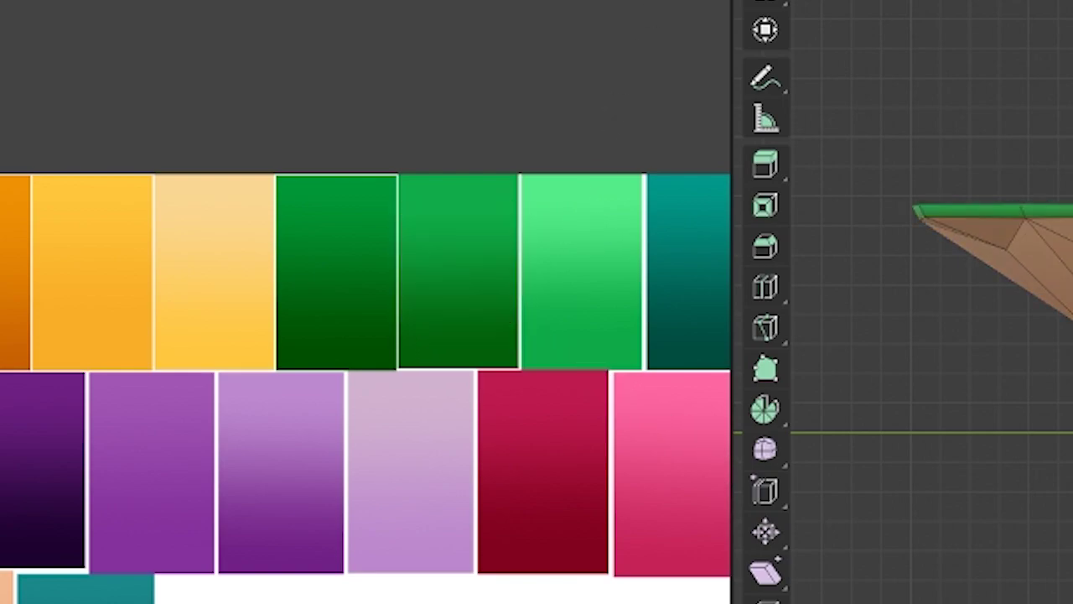
scroll(997, 268, "up", 1)
middle_click_drag(742, 310, 749, 242)
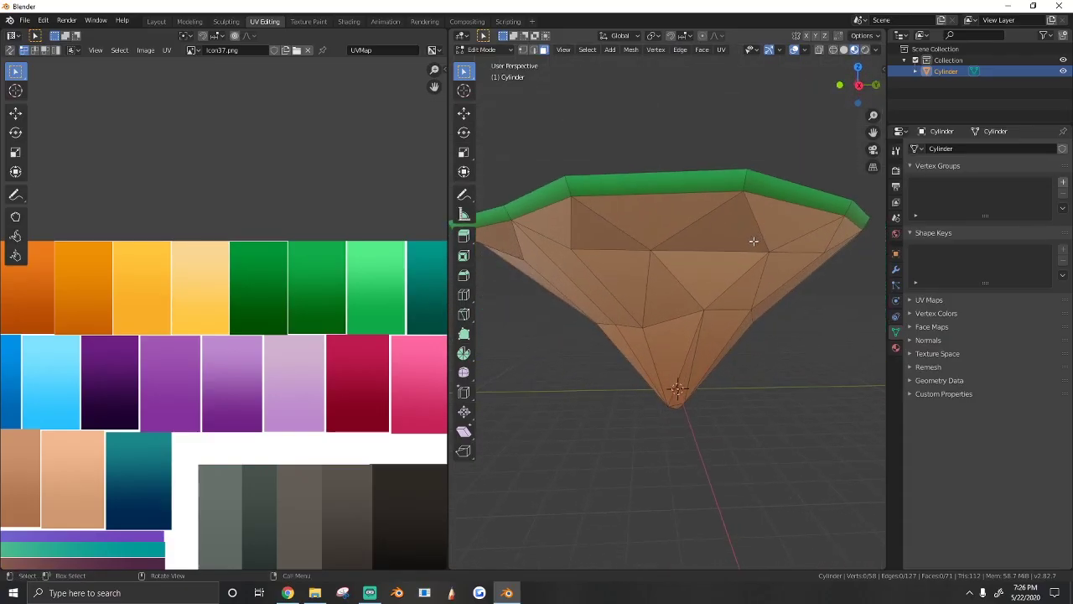
key("a")
key("r")
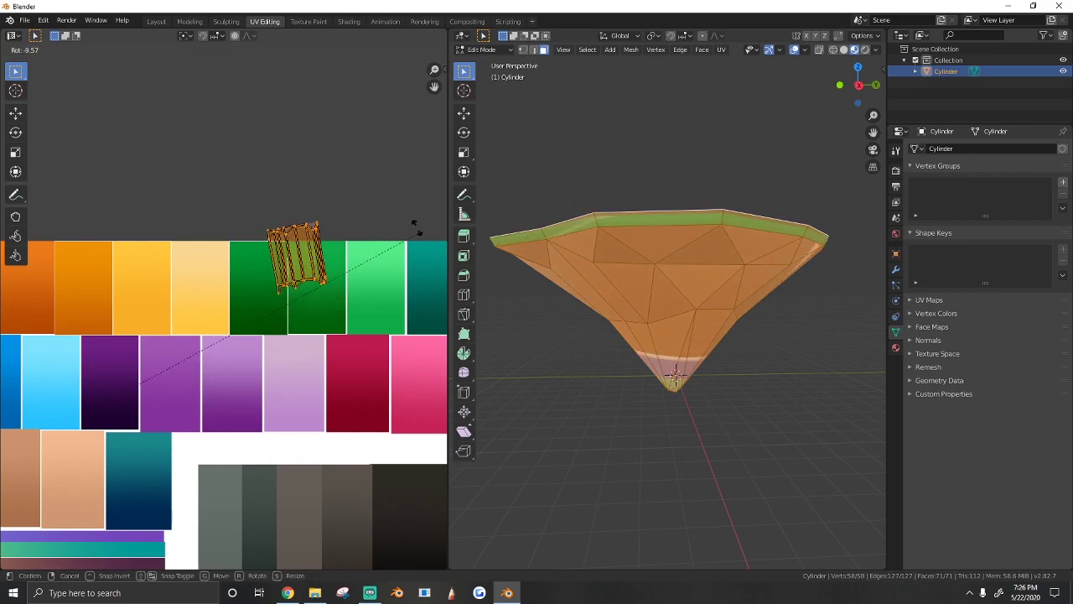
right_click(425, 279)
type("r")
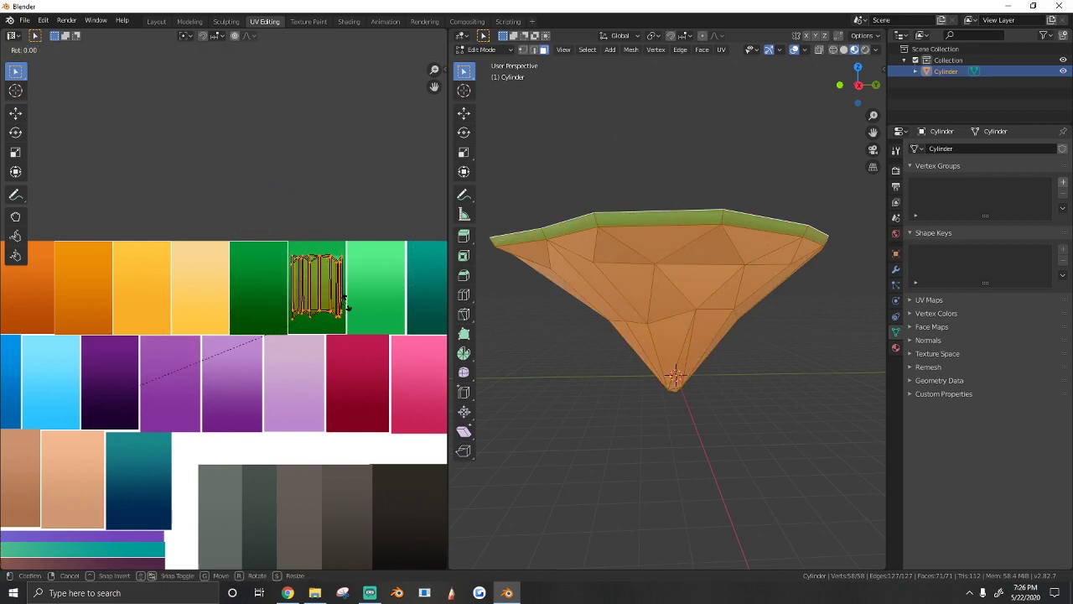
type("80")
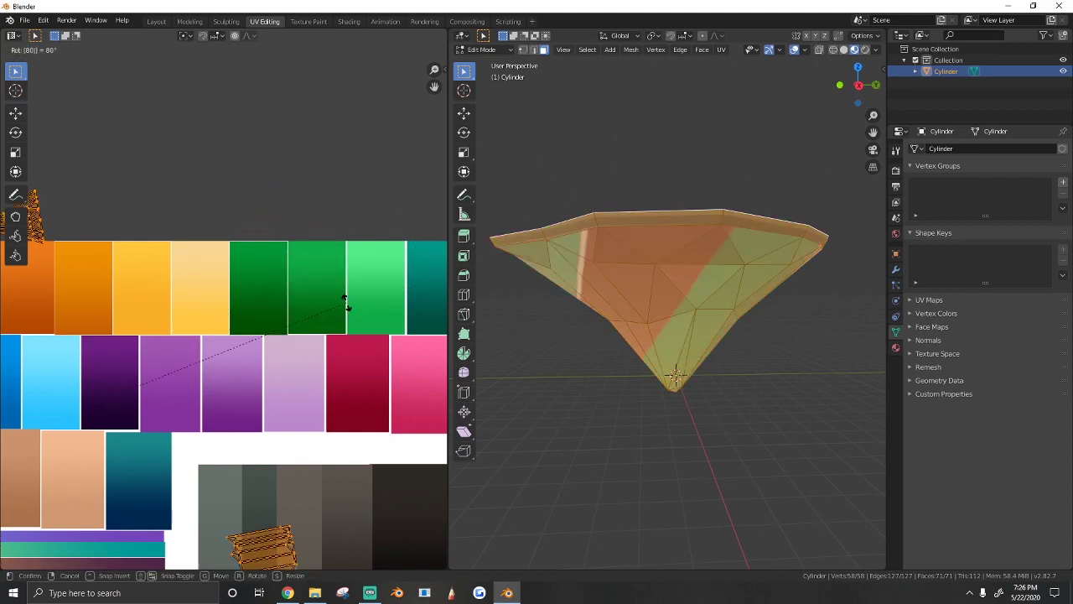
key("BackSpace")
key("BackSpace")
left_click(347, 305)
left_click(595, 278)
key("a")
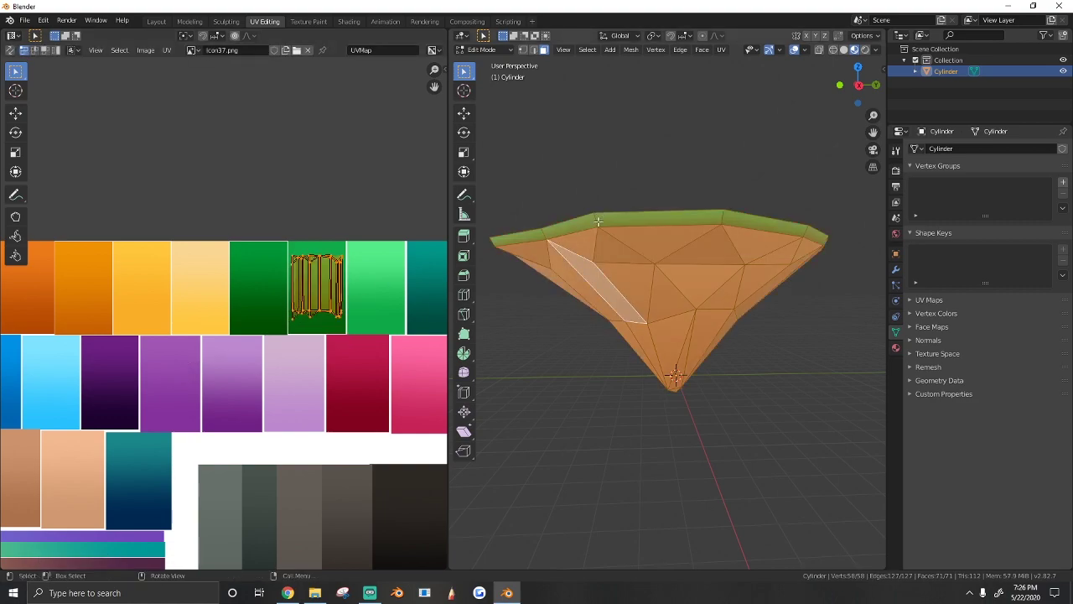
left_click(598, 221)
key("a")
key("alt+a")
scroll(683, 391, "down", 2)
With the whole mesh selected, box-select only the UVs on the green swatch and rotate them by about -185 degrees
key("a")
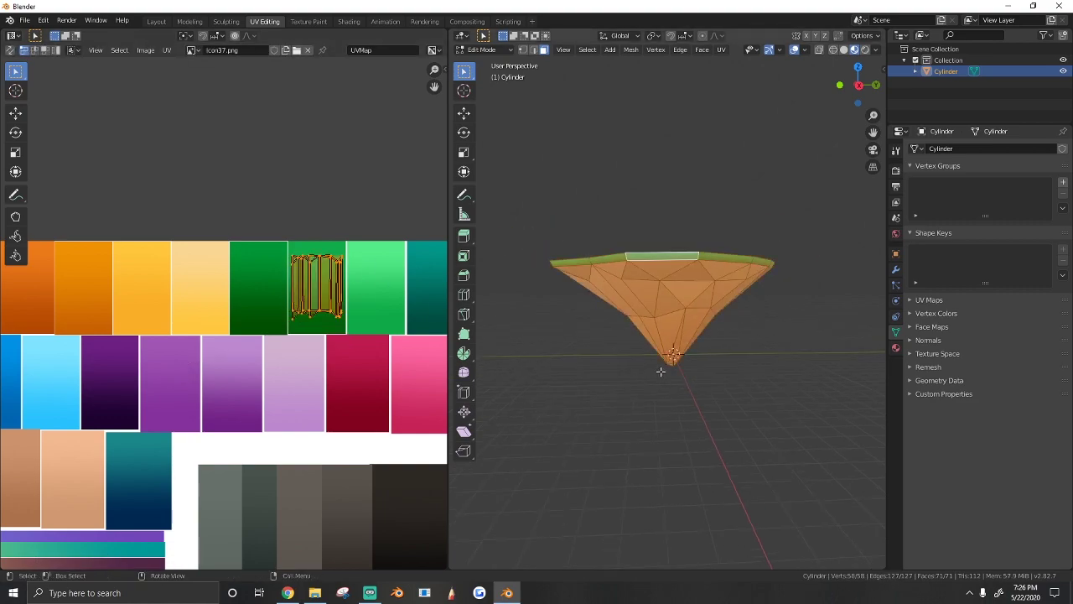
scroll(307, 299, "up", 2)
scroll(307, 300, "down", 6)
scroll(210, 295, "up", 1)
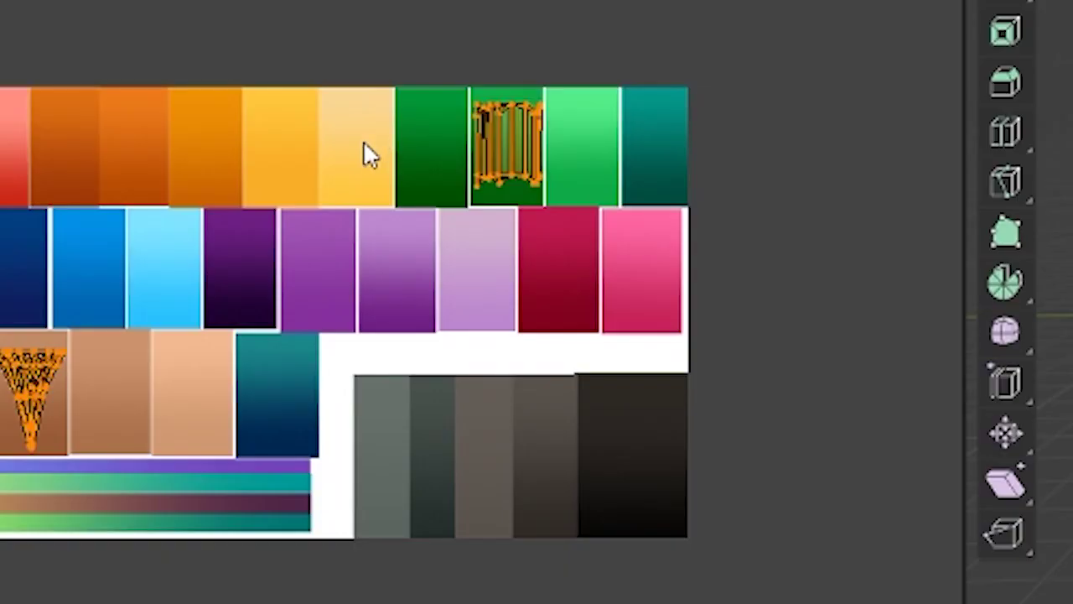
key("alt+a")
scroll(396, 134, "up", 1)
left_click_drag(373, 4, 779, 362)
key("r")
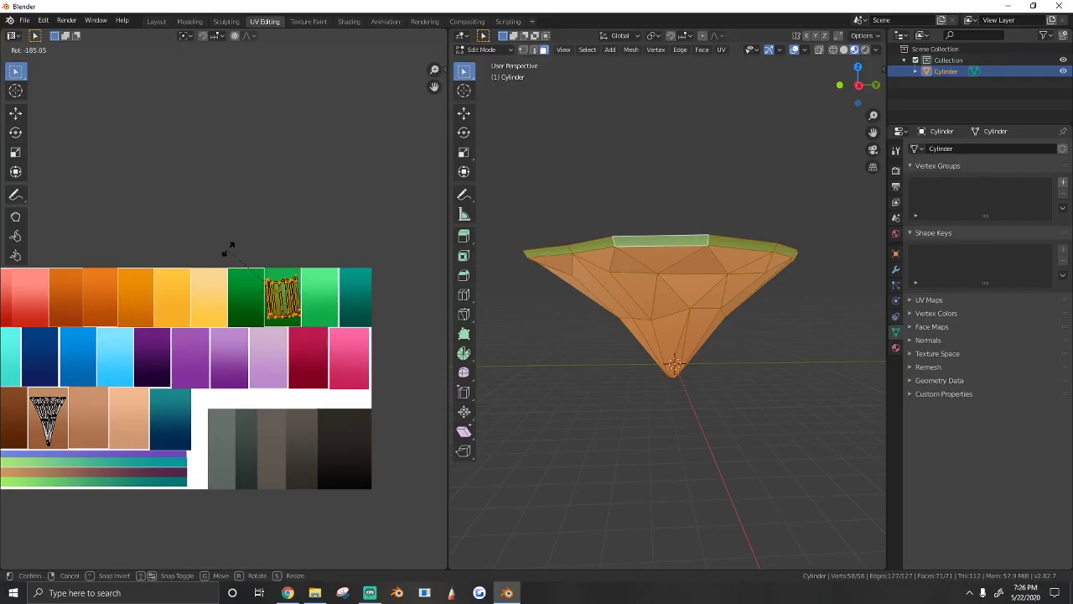
left_click(228, 250)
Return to object mode and inspect the form's green top and brown underside from several angles
key("Tab")
key("shift+grave")
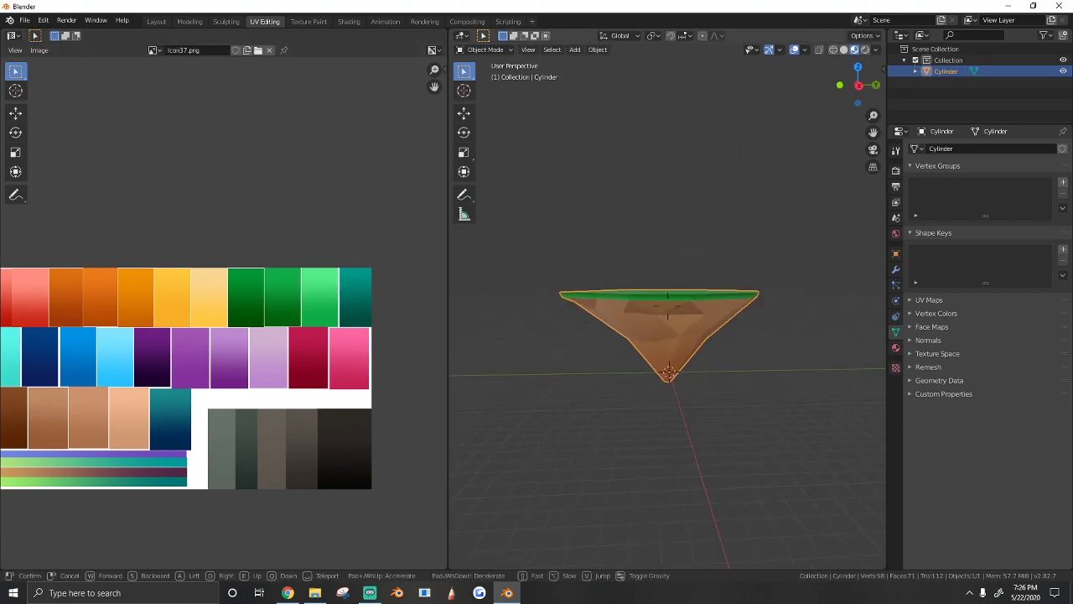
left_click(704, 336)
key("shift+grave")
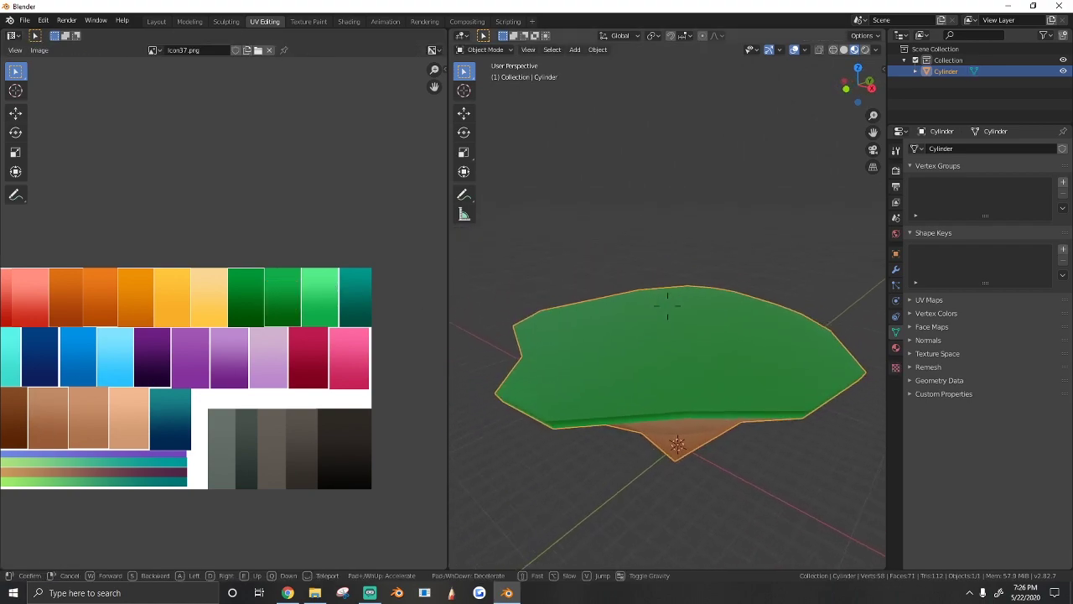
left_click(692, 338)
Select one triangular face midway down the underside and move its UVs to a darker part of the same brown swatch
key("Tab")
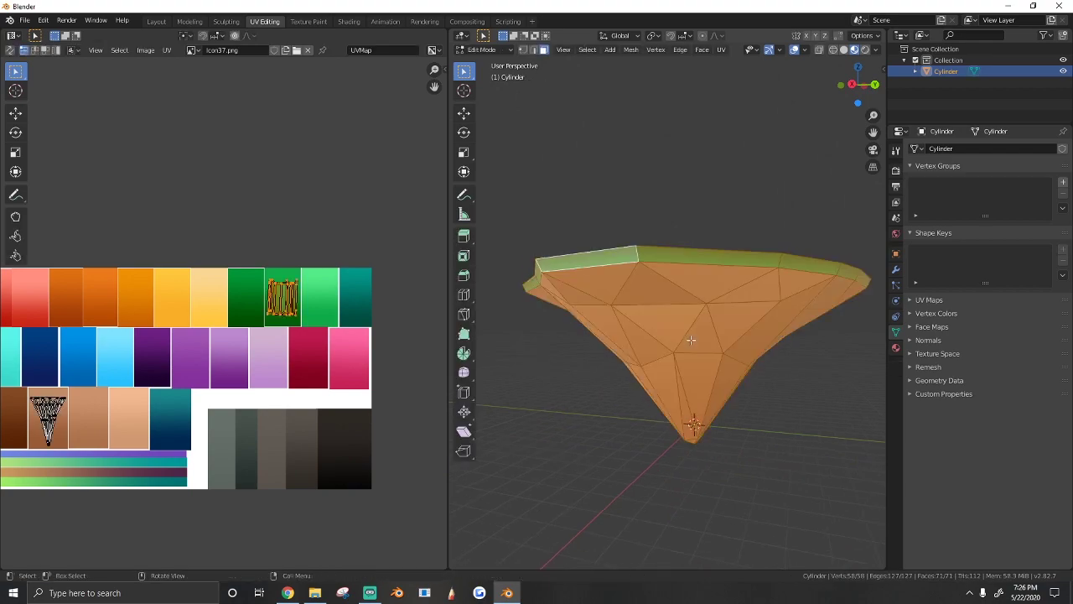
left_click(695, 342)
key("Tab")
key("Tab")
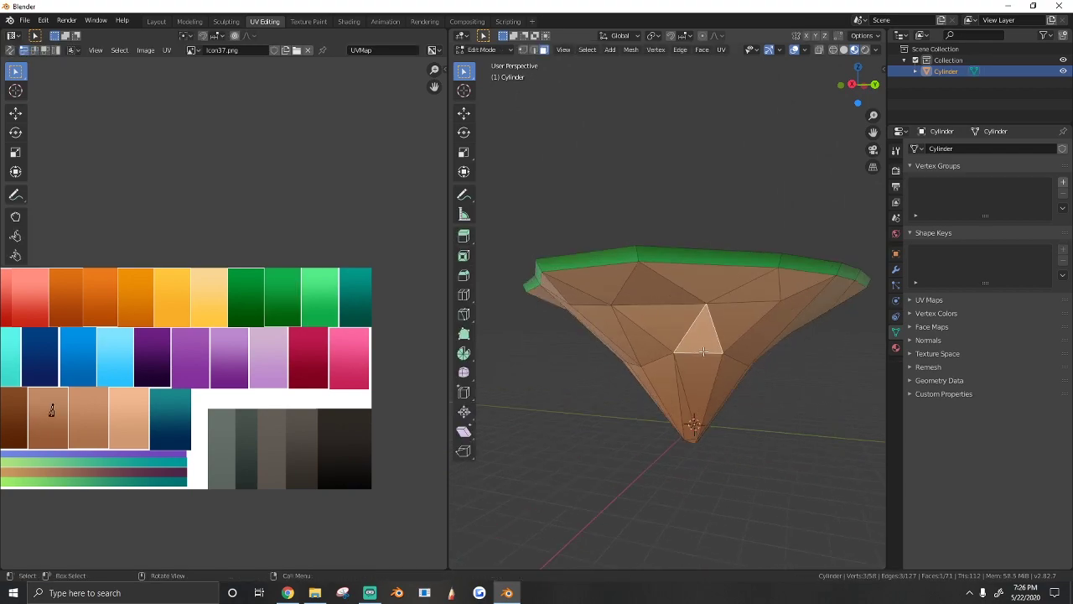
scroll(178, 388, "up", 1)
middle_click_drag(23, 446, 206, 345)
key("a")
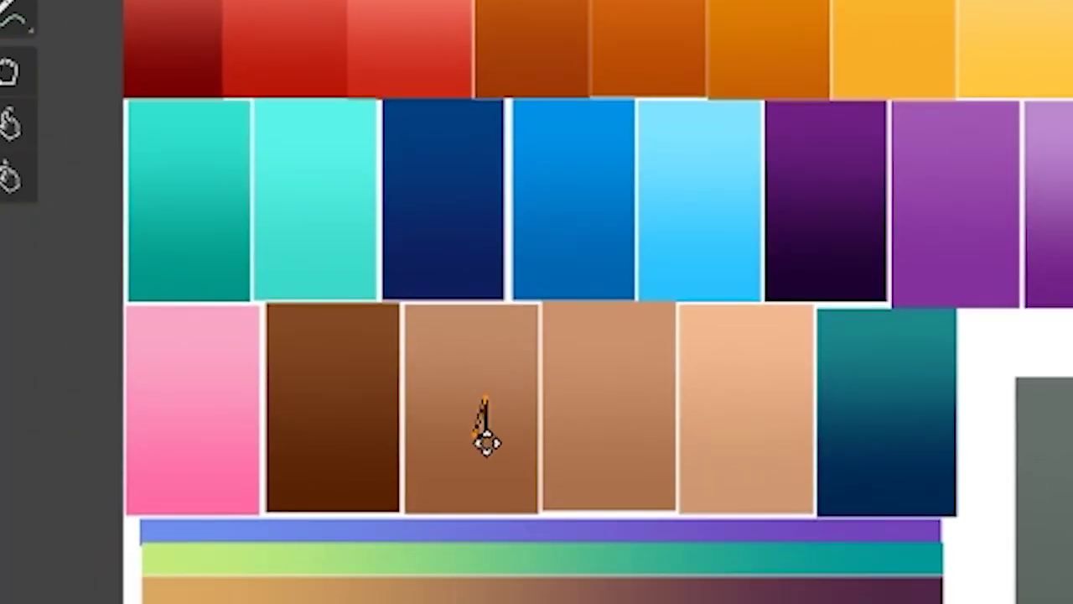
left_click(484, 446)
key("Tab")
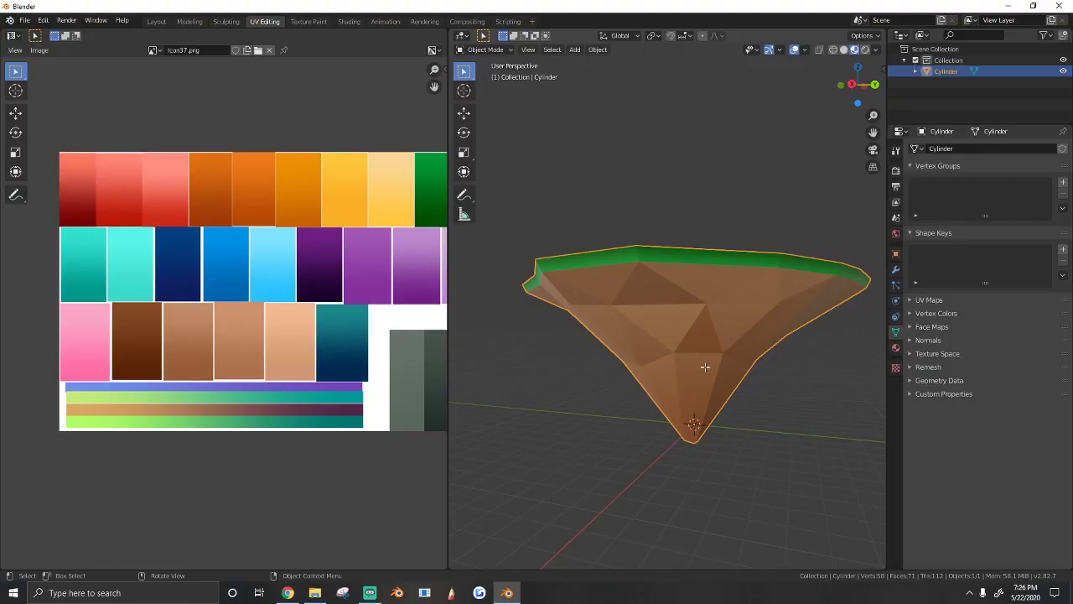
Select the long face between that triangle and the tip, and shift its UVs slightly within the brown swatch
key("Tab")
left_click(703, 366)
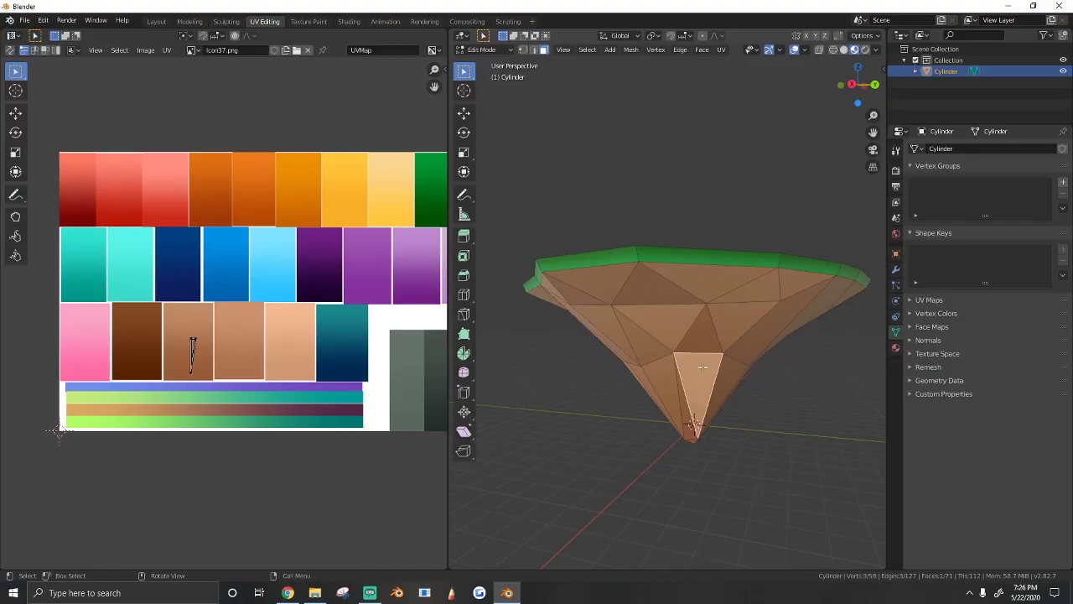
key("g")
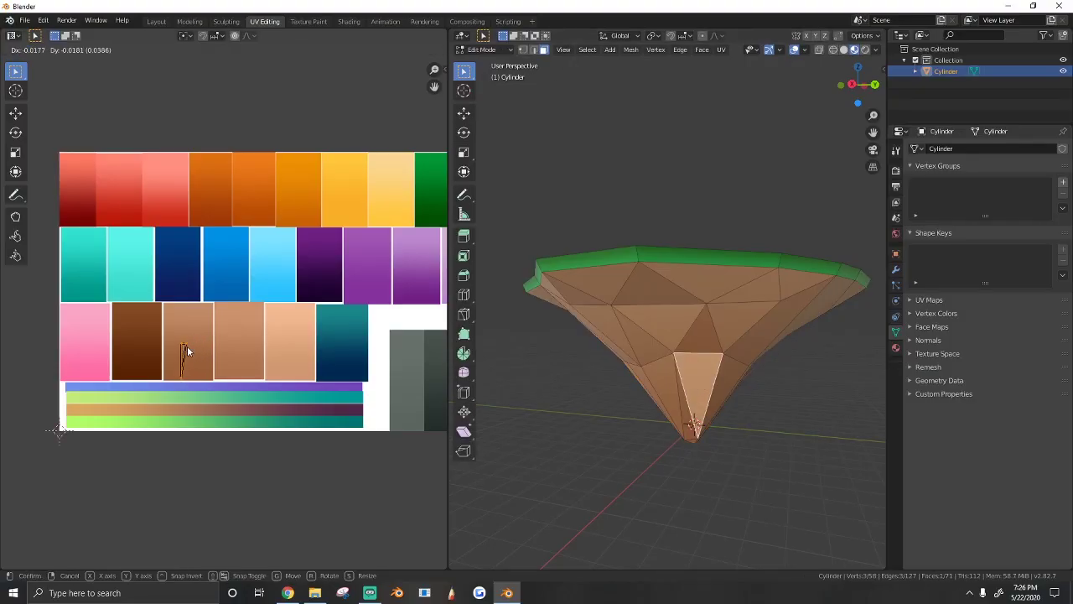
left_click(57, 431)
Select two adjacent faces on another side of the underside and move their UVs lower on the brown swatch to darken them
key("Tab")
key("w")
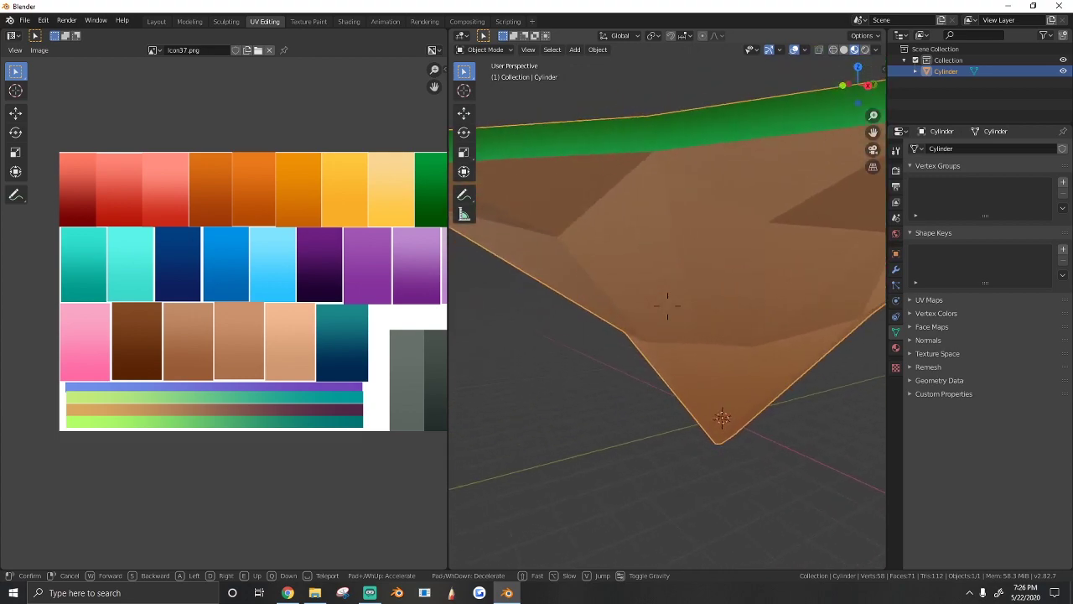
right_click(667, 306)
key("Tab")
left_click(680, 326, "shift")
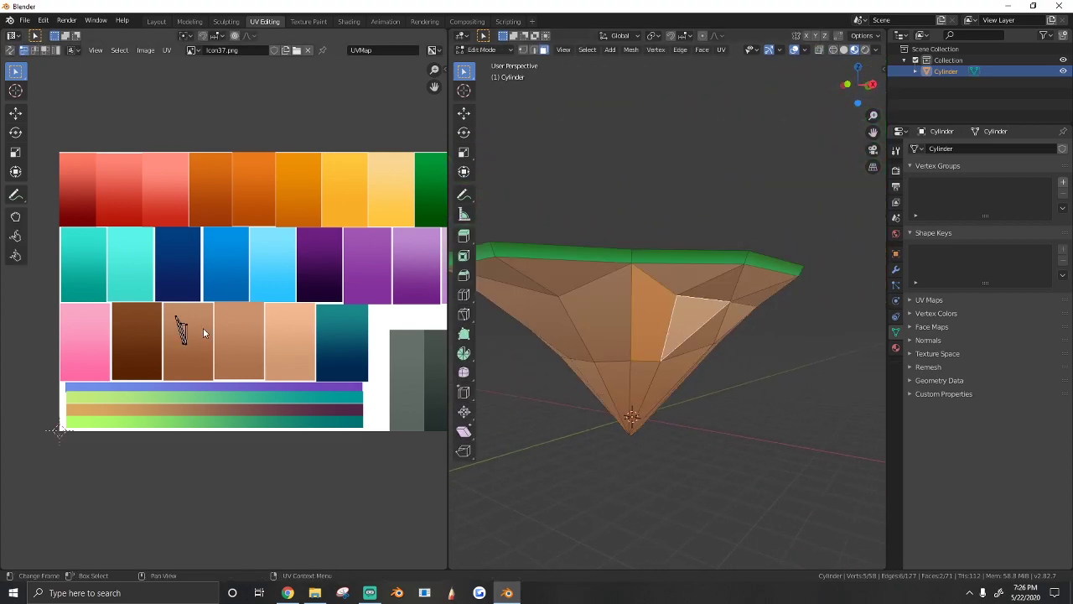
key("g")
left_click(192, 362)
Select two neighbouring faces at the pointed tip and reposition their UVs within the brown swatch
key("Tab")
key("shift+grave")
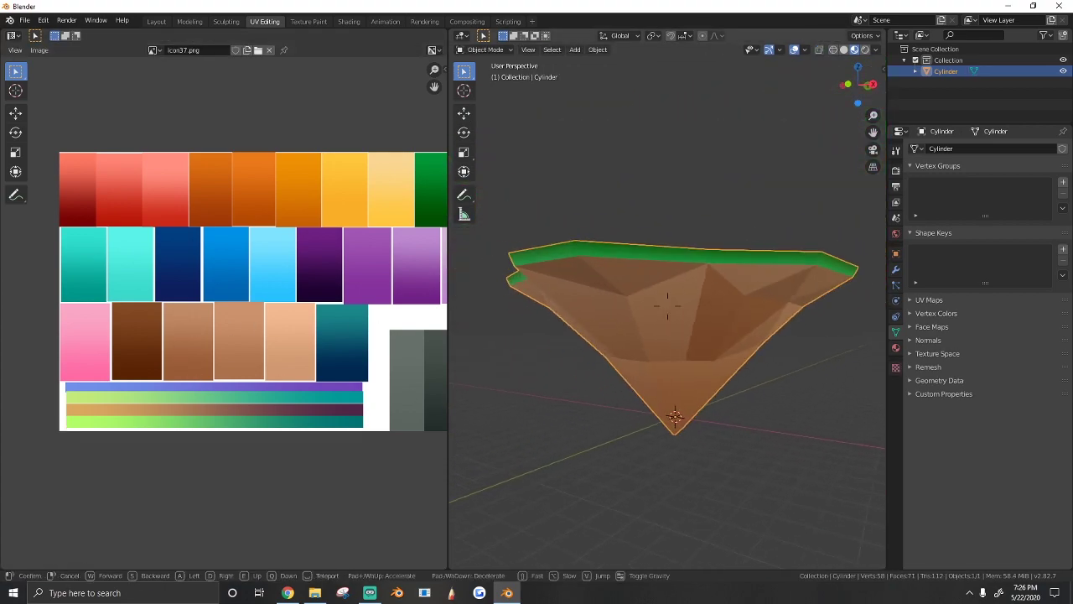
key("w")
left_click(668, 311)
key("Tab")
left_click(578, 379)
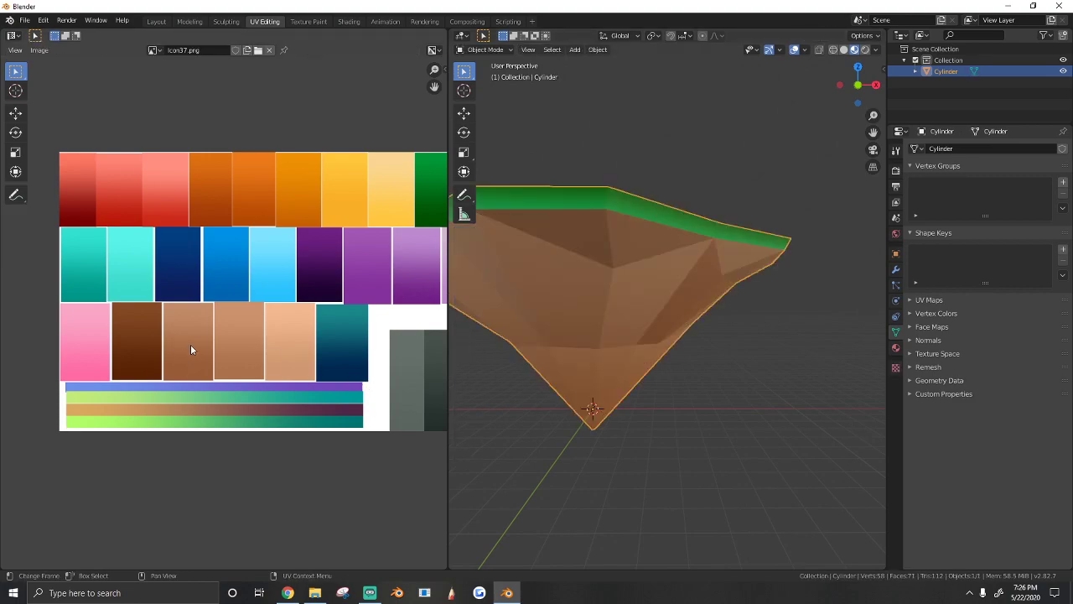
key("g")
left_click(199, 343)
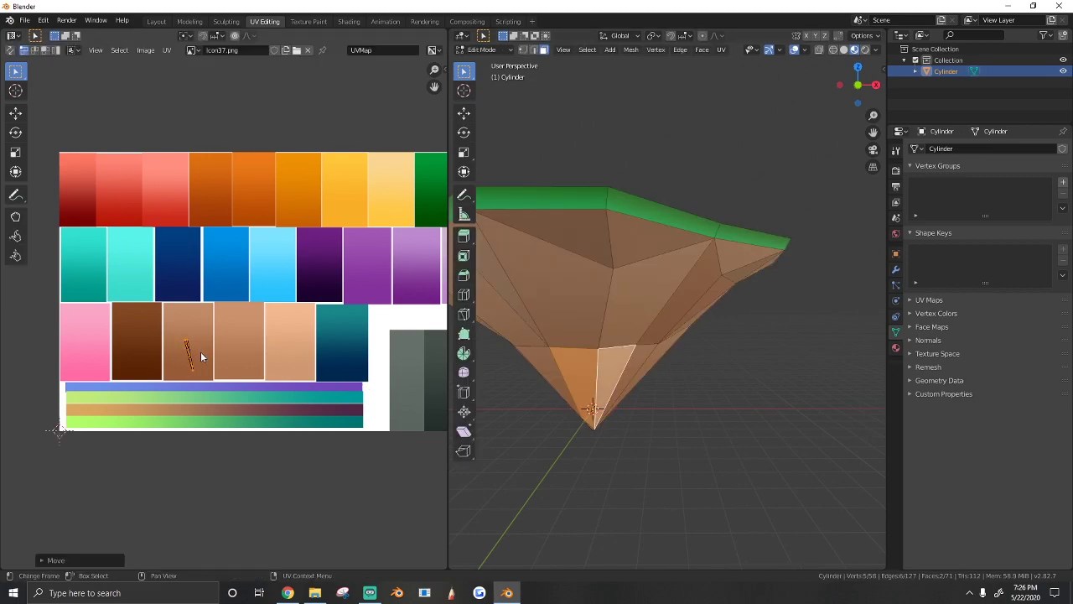
Inspect the finished form in object mode from all around, checking the shading of the underside, rim and flat top
key("Tab")
key("shift+grave")
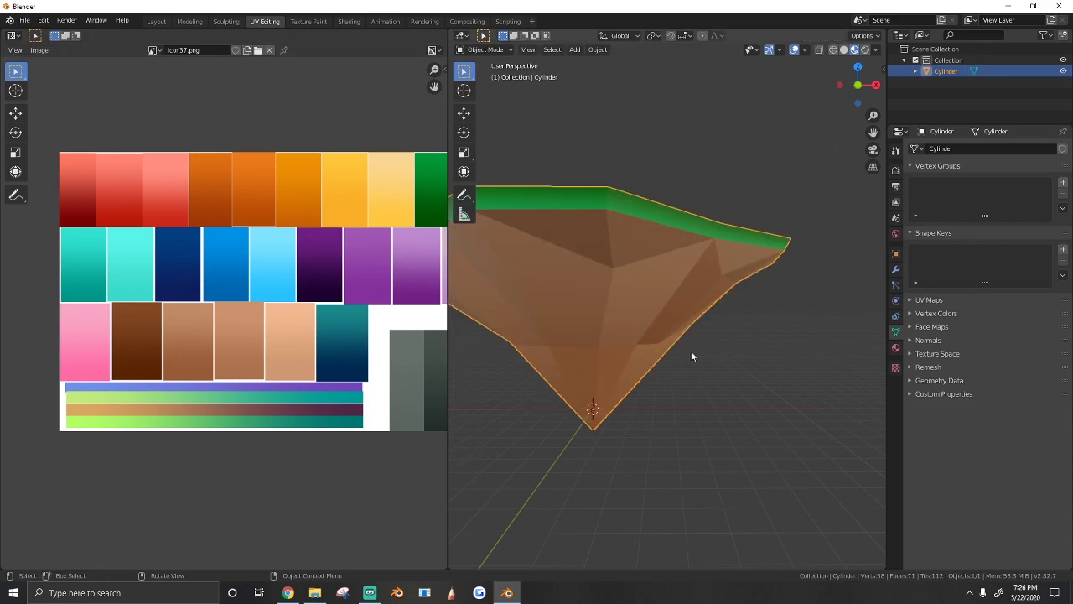
key("d")
key("e")
key("q")
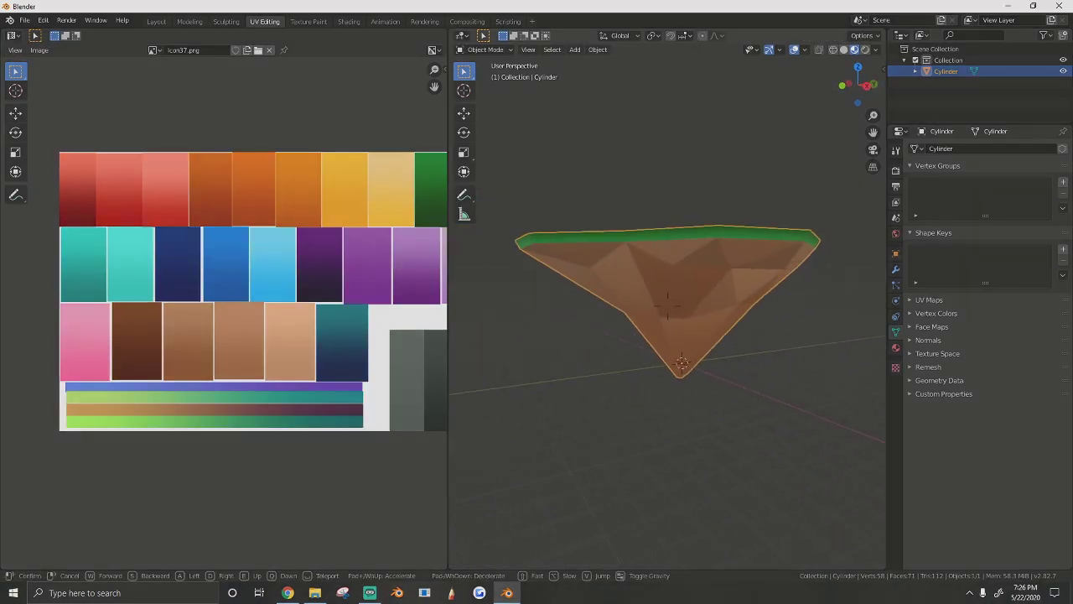
key("e")
key("q")
key("w")
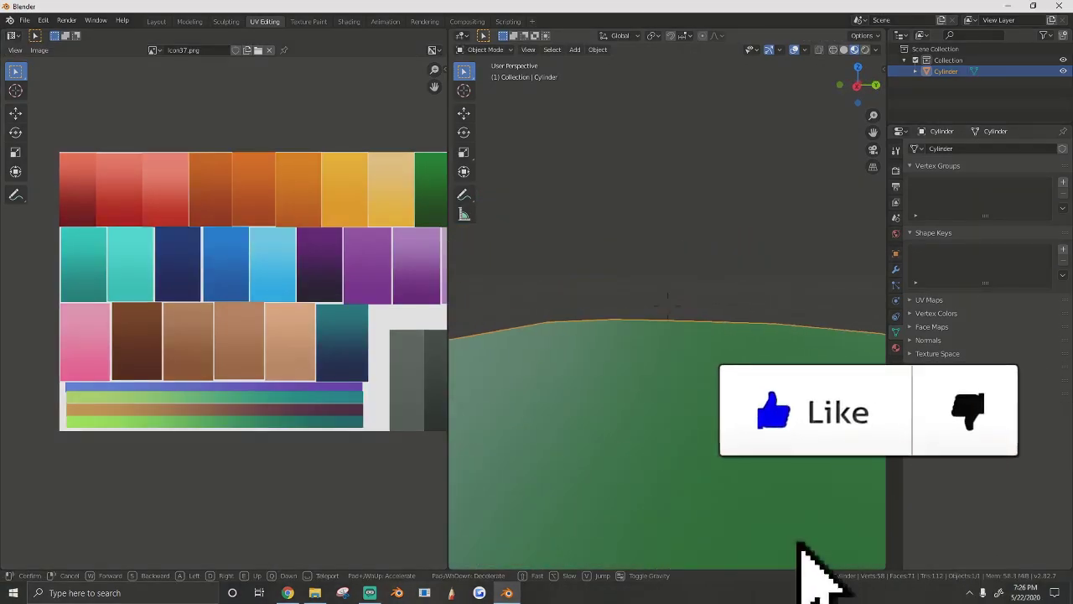
key("s")
key("w")
key("a")
key("e")
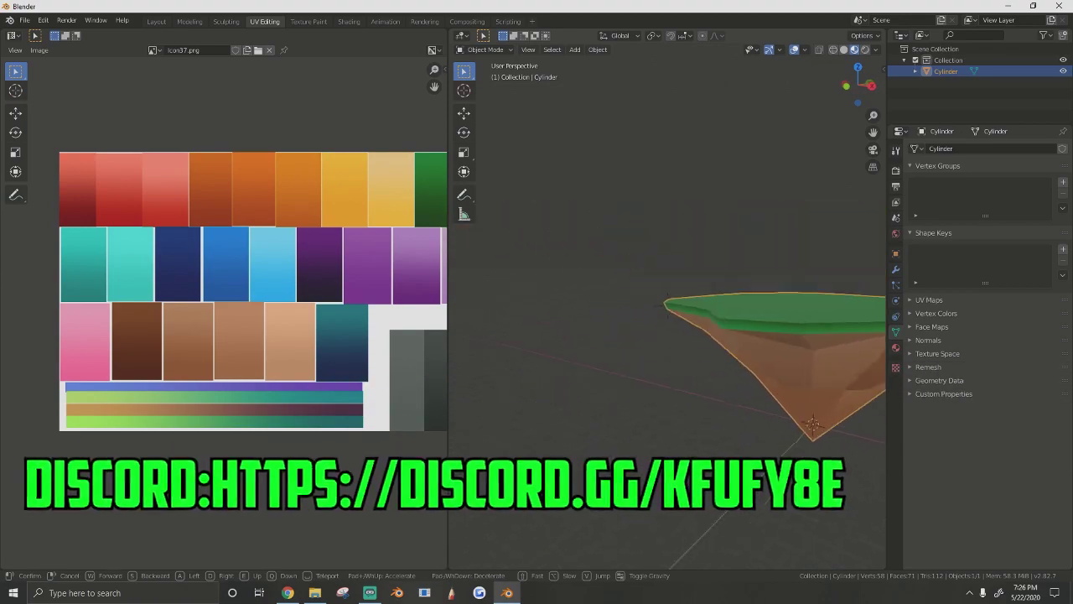
left_click(667, 306)
key("shift+grave")
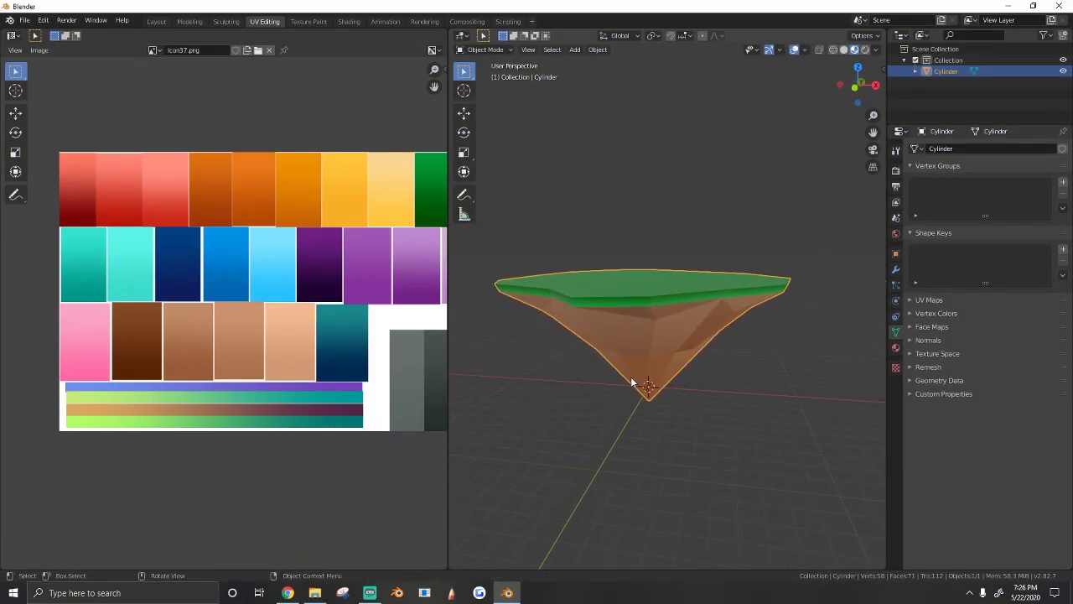
key("d")
key("q")
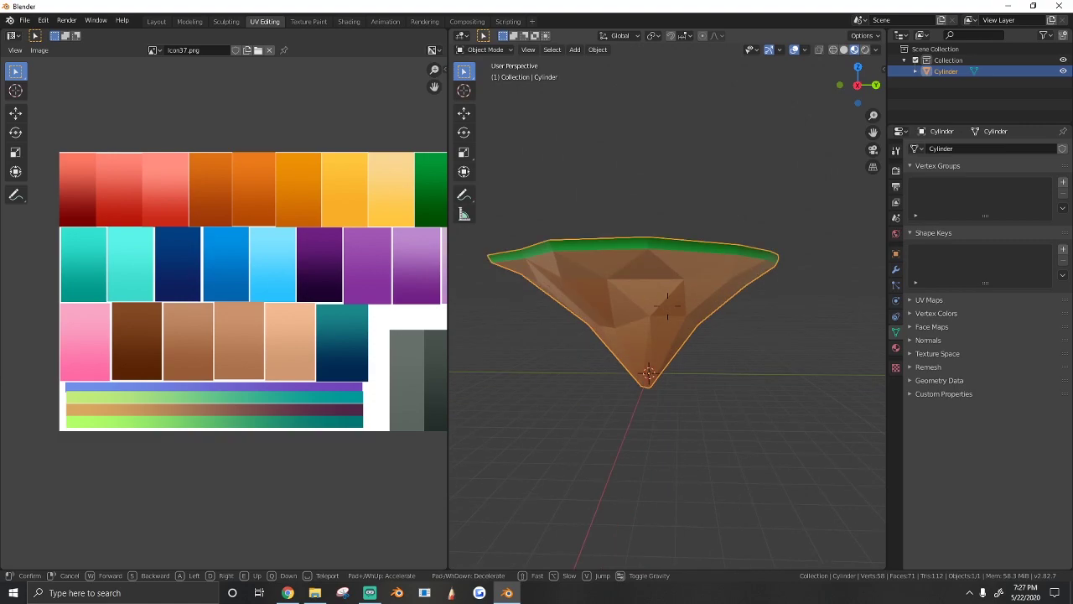
middle_click_drag(666, 303, 663, 335, "shift")
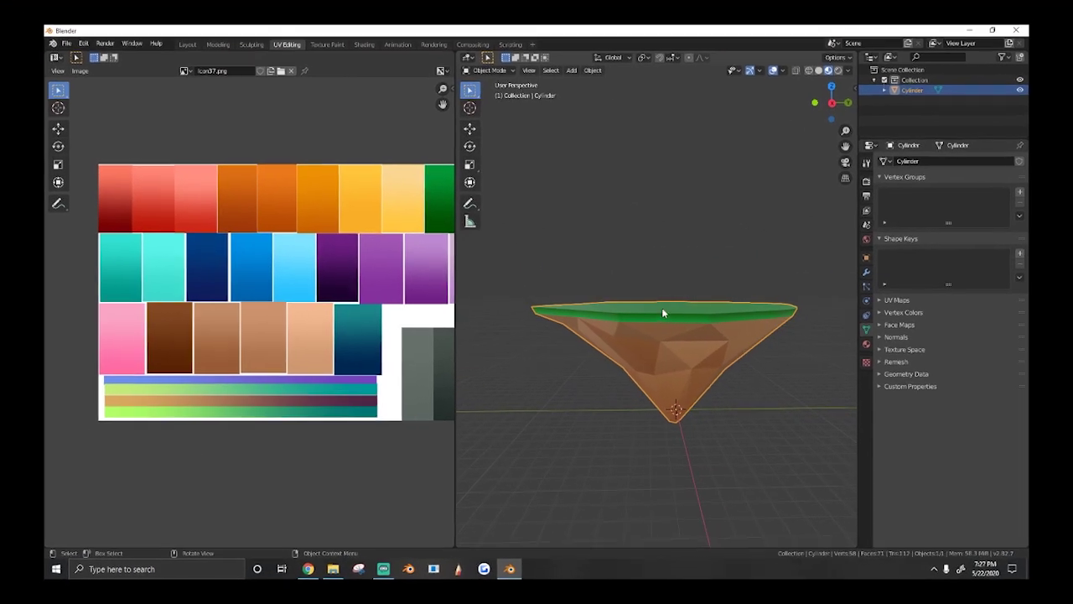
scroll(667, 335, "down", 1)
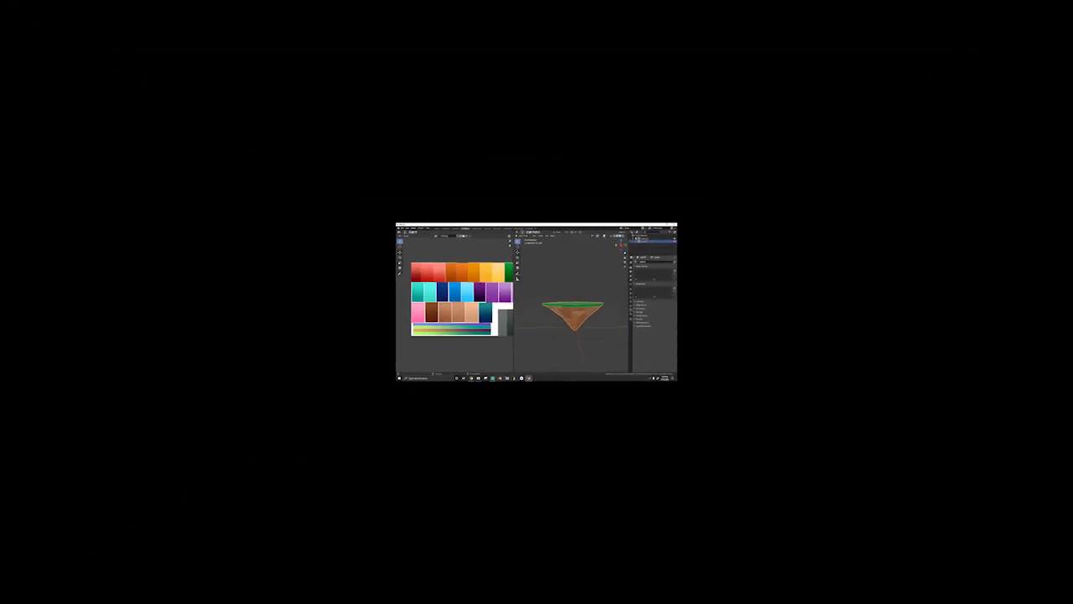